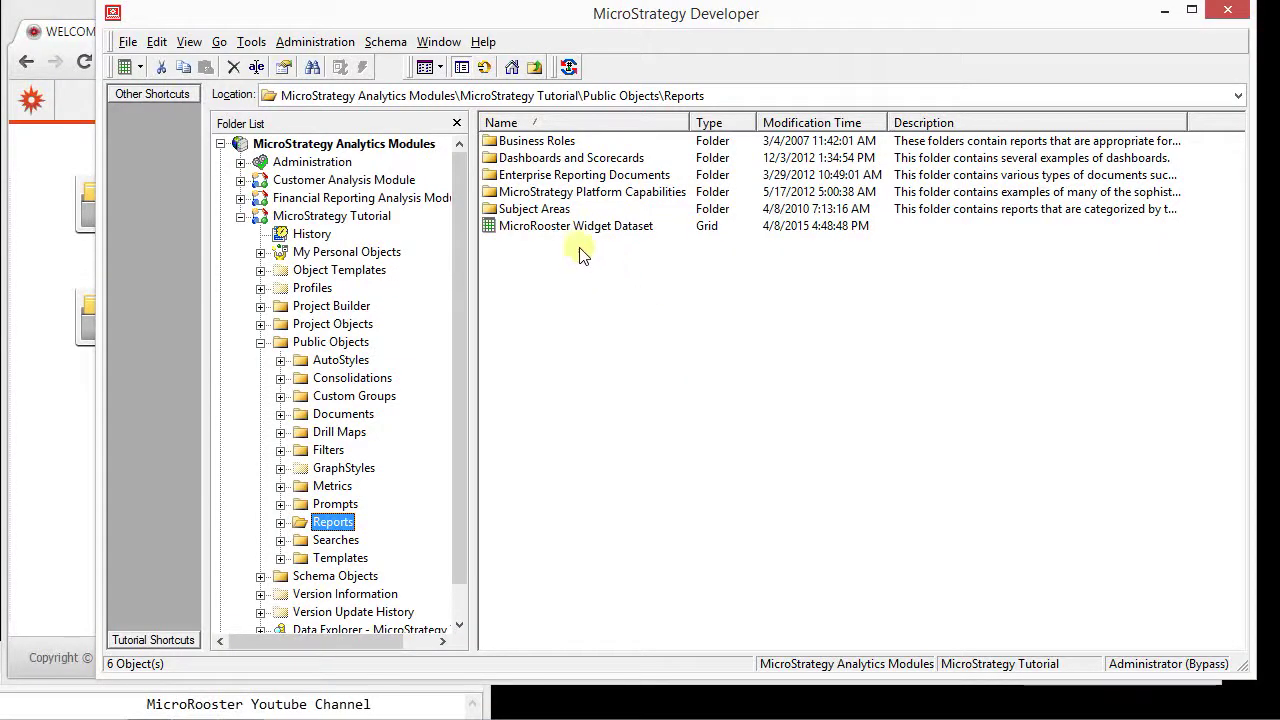
Run the MicroRooster Widget Dataset report from the Reports folder
{"action": "left_click", "coordinate": [566, 245]}
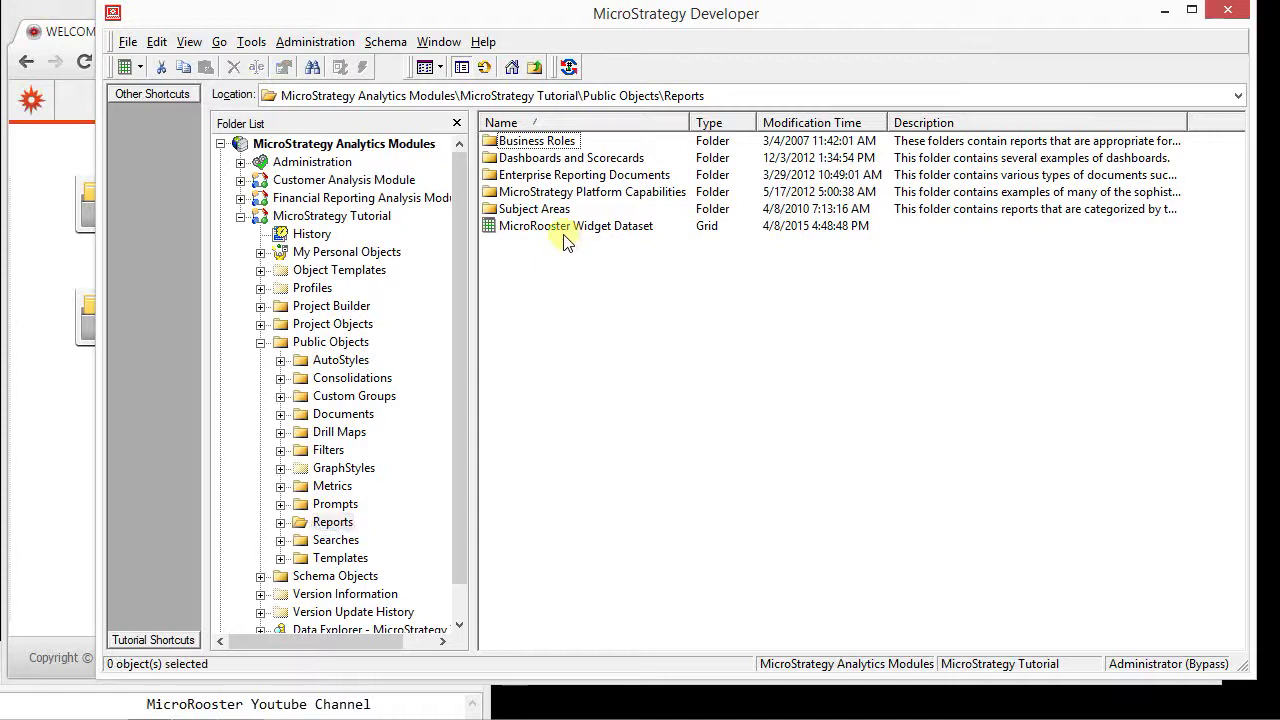
{"action": "left_click", "coordinate": [561, 233]}
{"action": "right_click", "coordinate": [563, 236]}
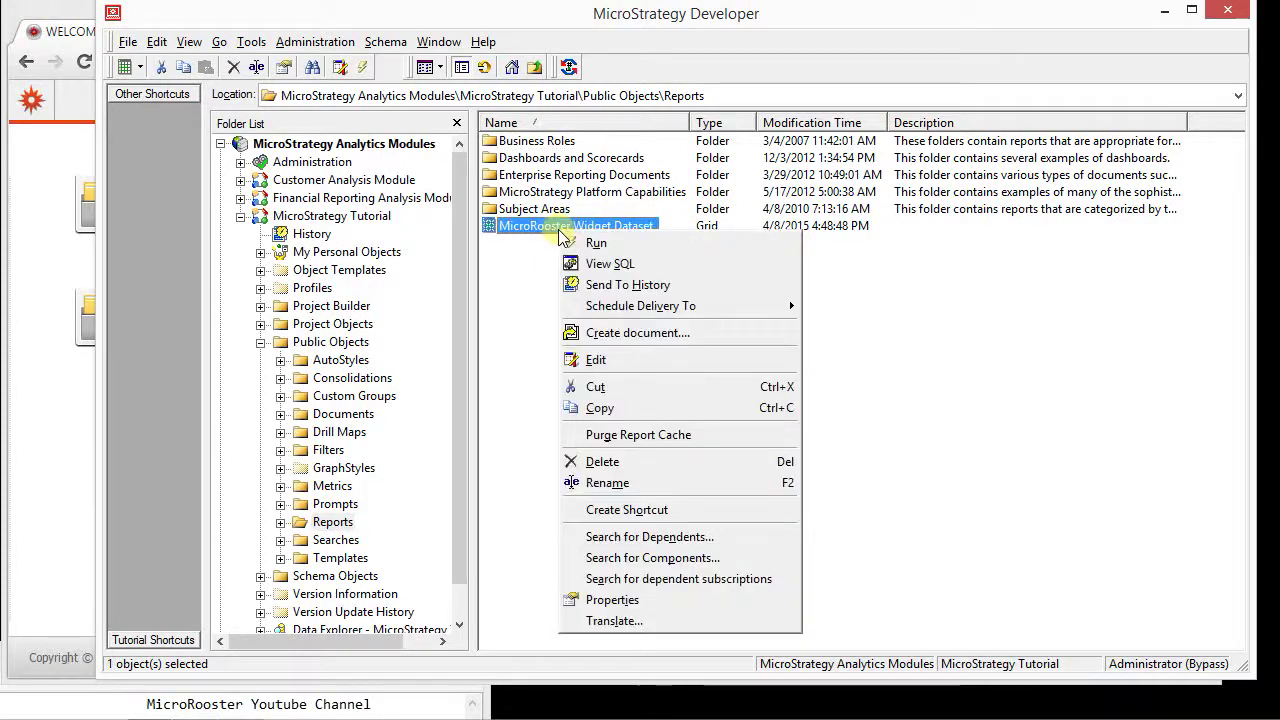
{"action": "left_click", "coordinate": [572, 241]}
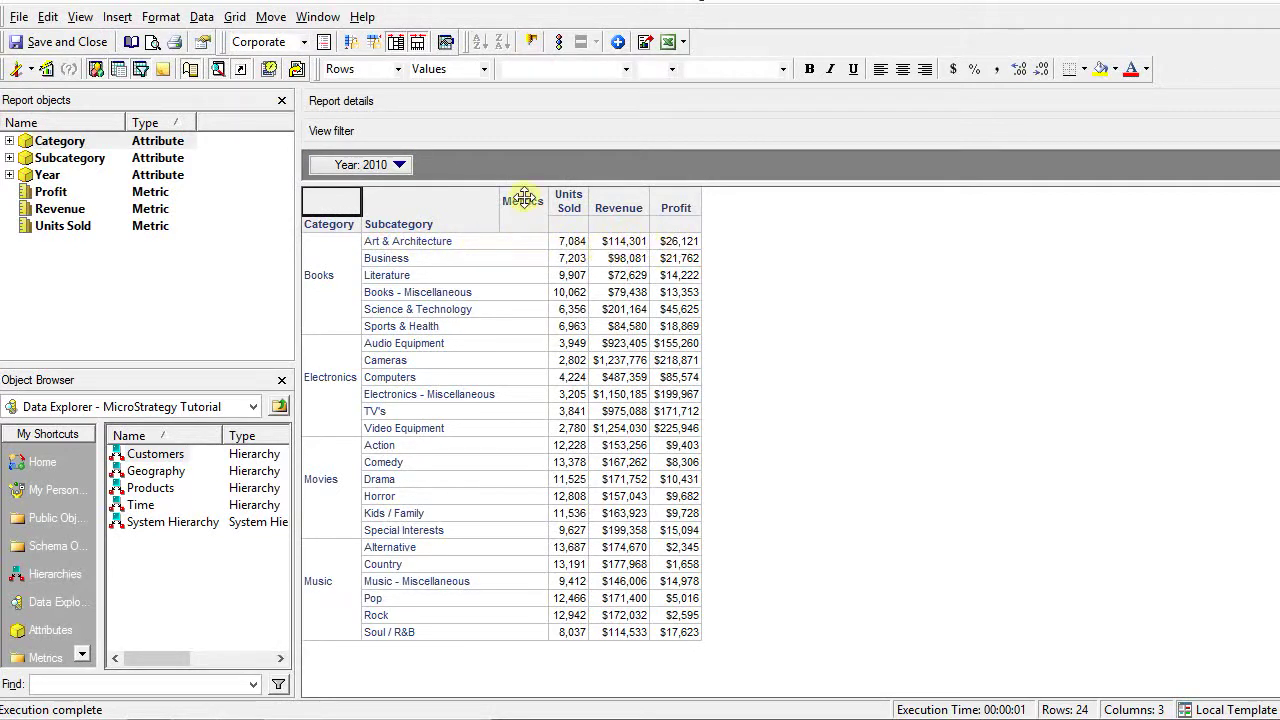
Keep the Year page-by at 2010 and bring up the report's view choices
{"action": "left_click", "coordinate": [400, 166]}
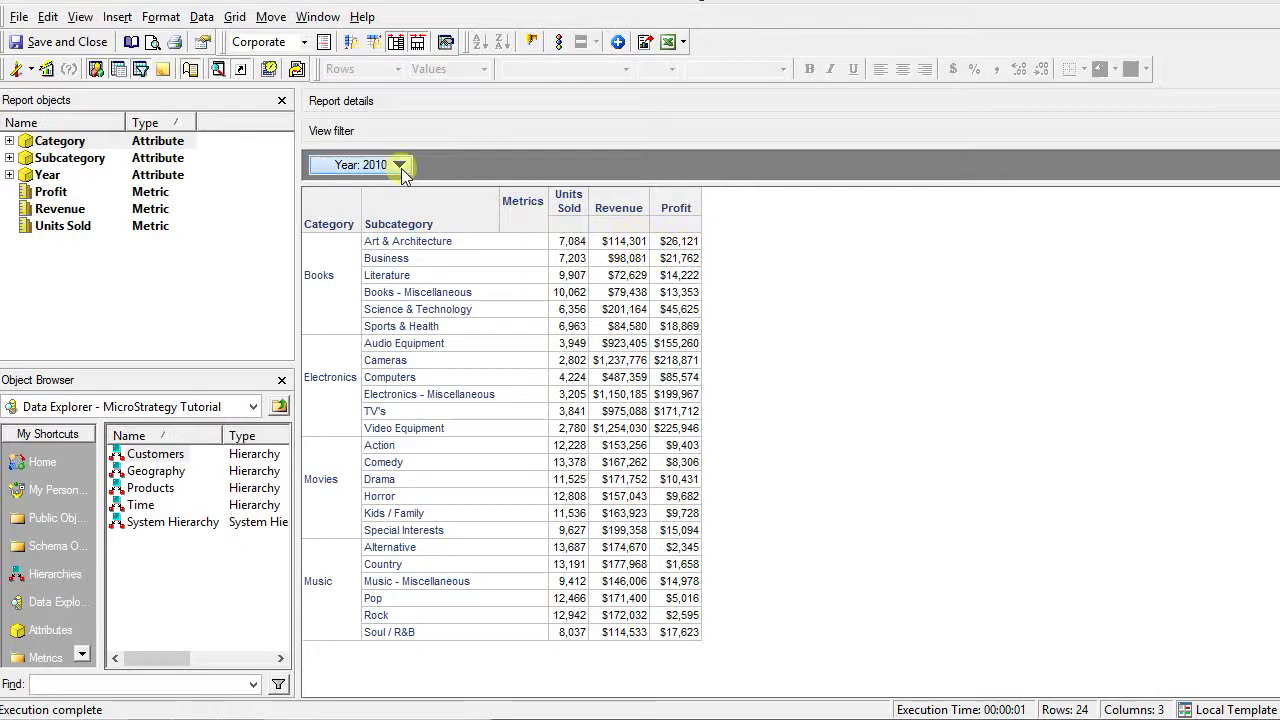
{"action": "left_click", "coordinate": [400, 166]}
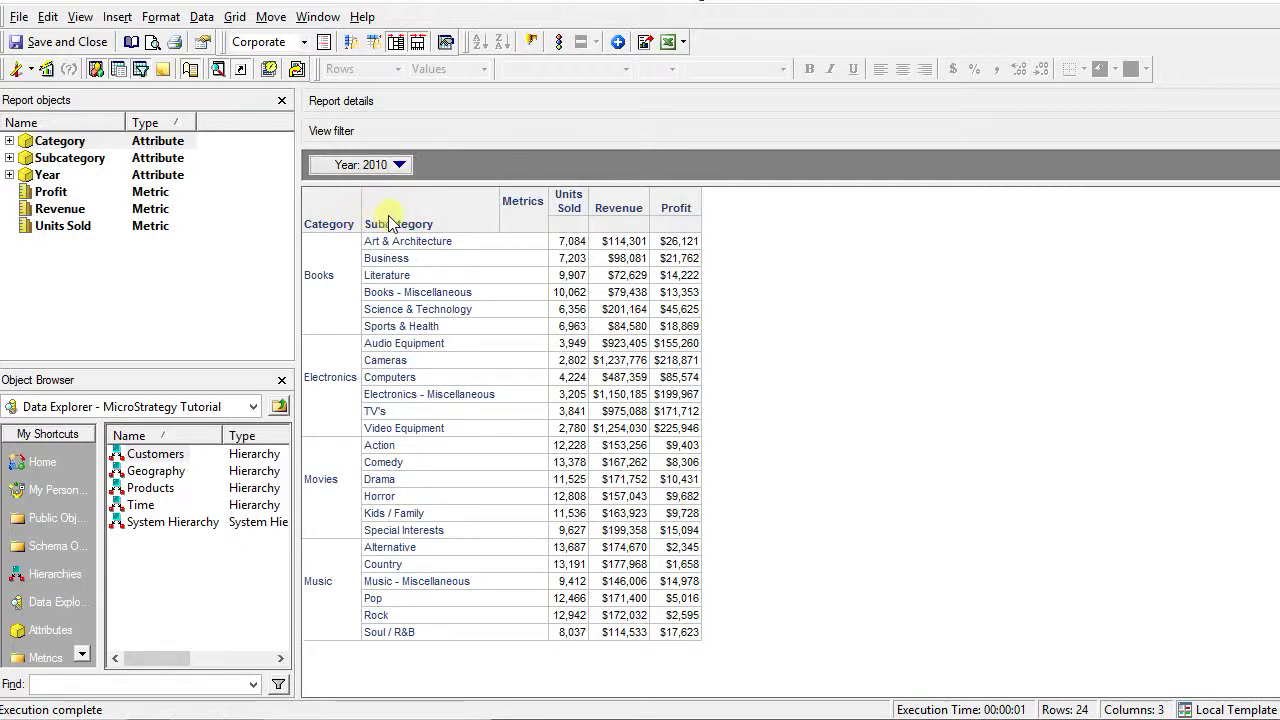
{"action": "left_click", "coordinate": [31, 69]}
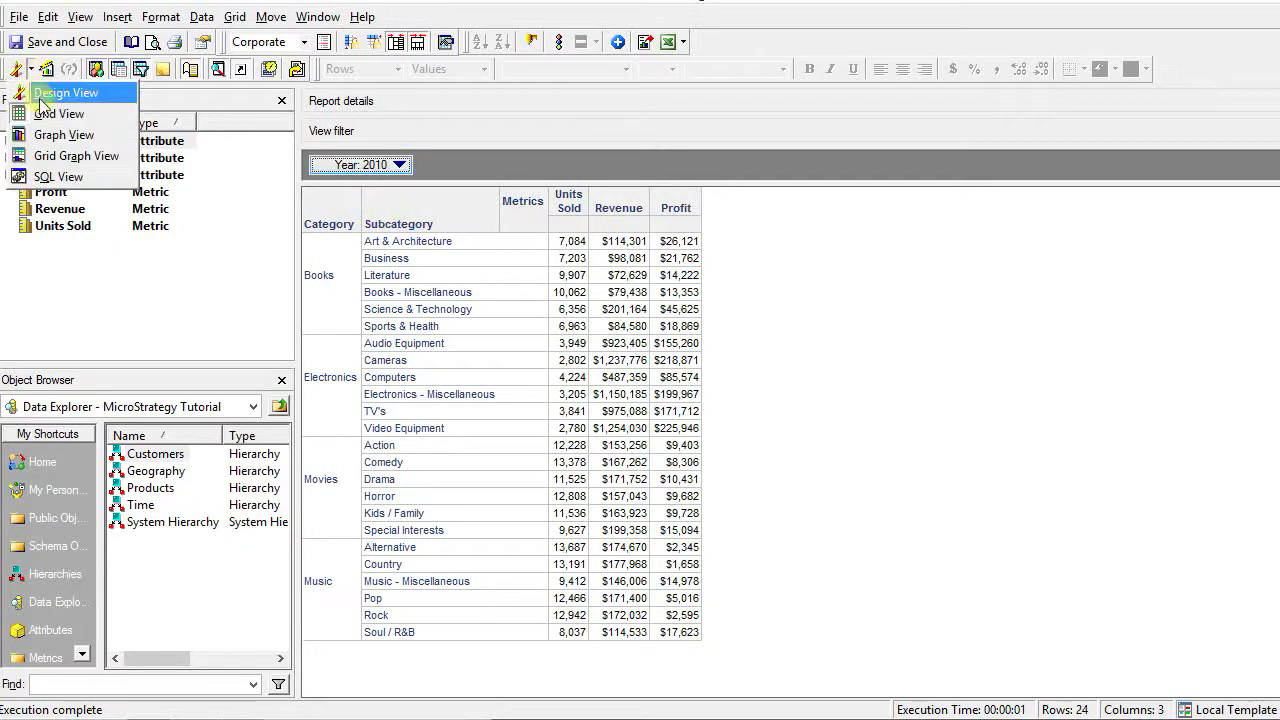
Display the report as a bar-and-line graph, then close the Report Editor
{"action": "left_click", "coordinate": [52, 136]}
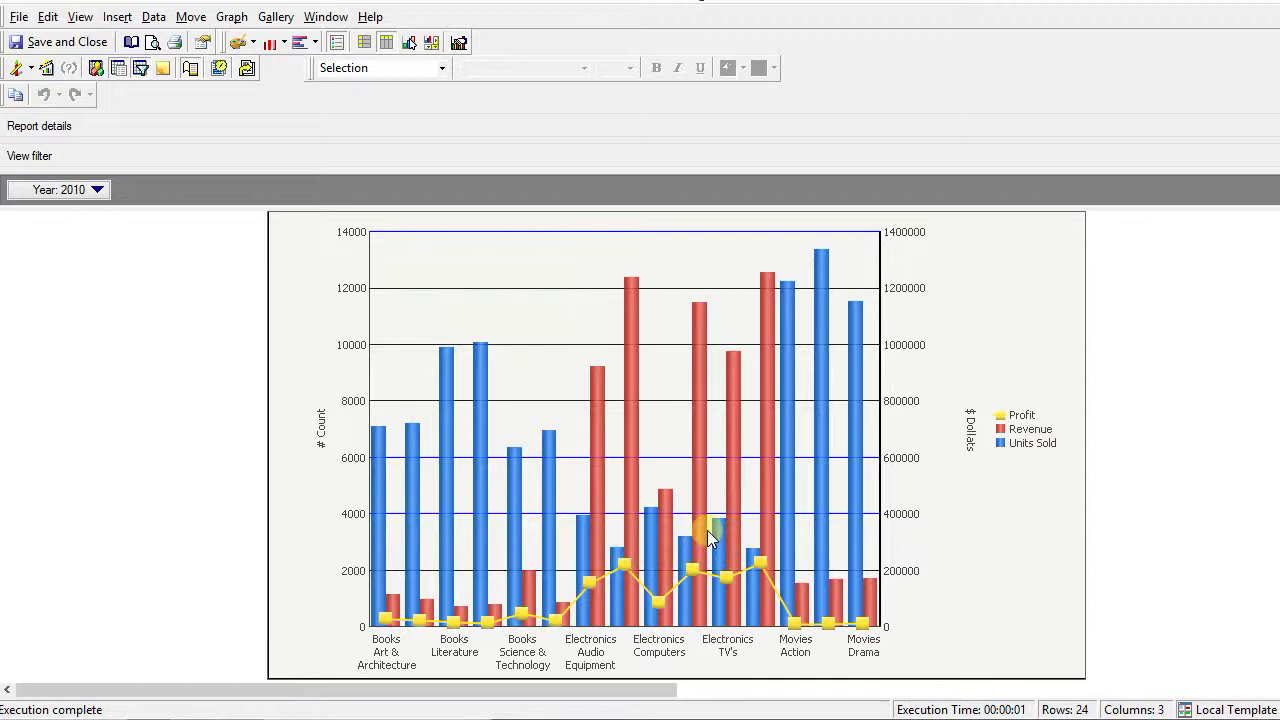
{"action": "key", "text": "ctrl+F4"}
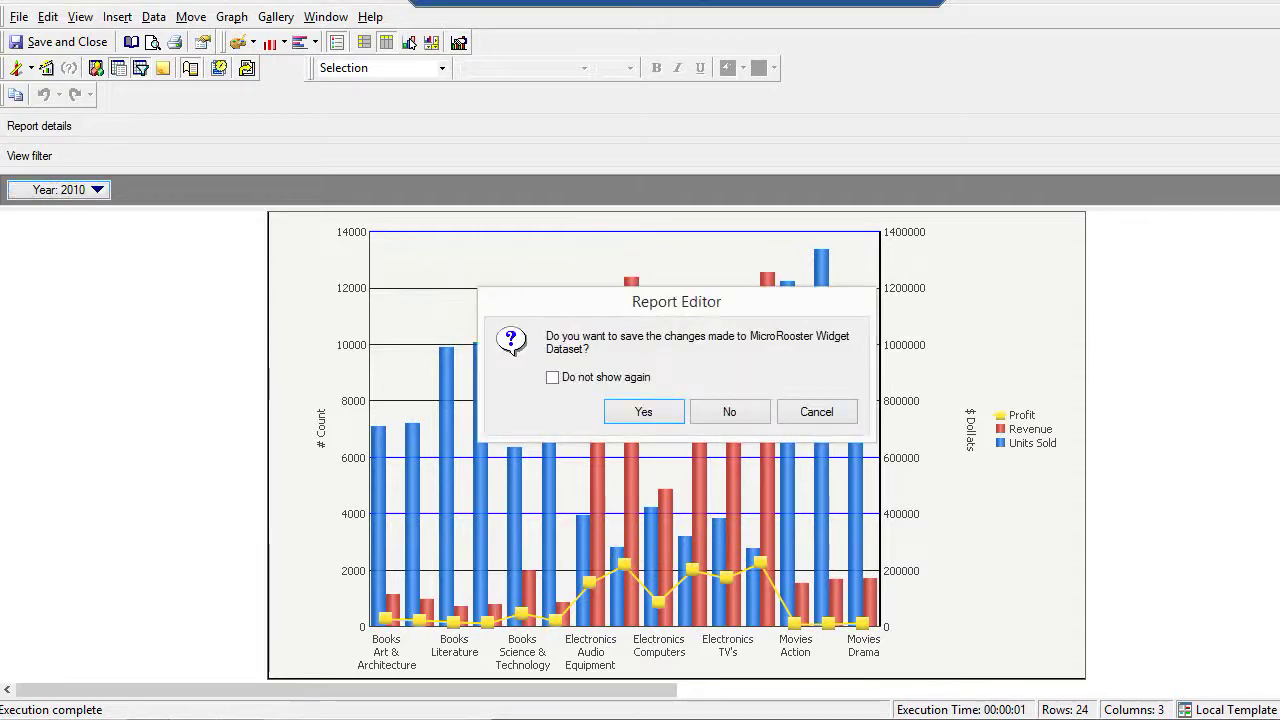
Discard the report changes and start a new document from the Reports folder
{"action": "left_click", "coordinate": [750, 408]}
{"action": "right_click", "coordinate": [540, 288]}
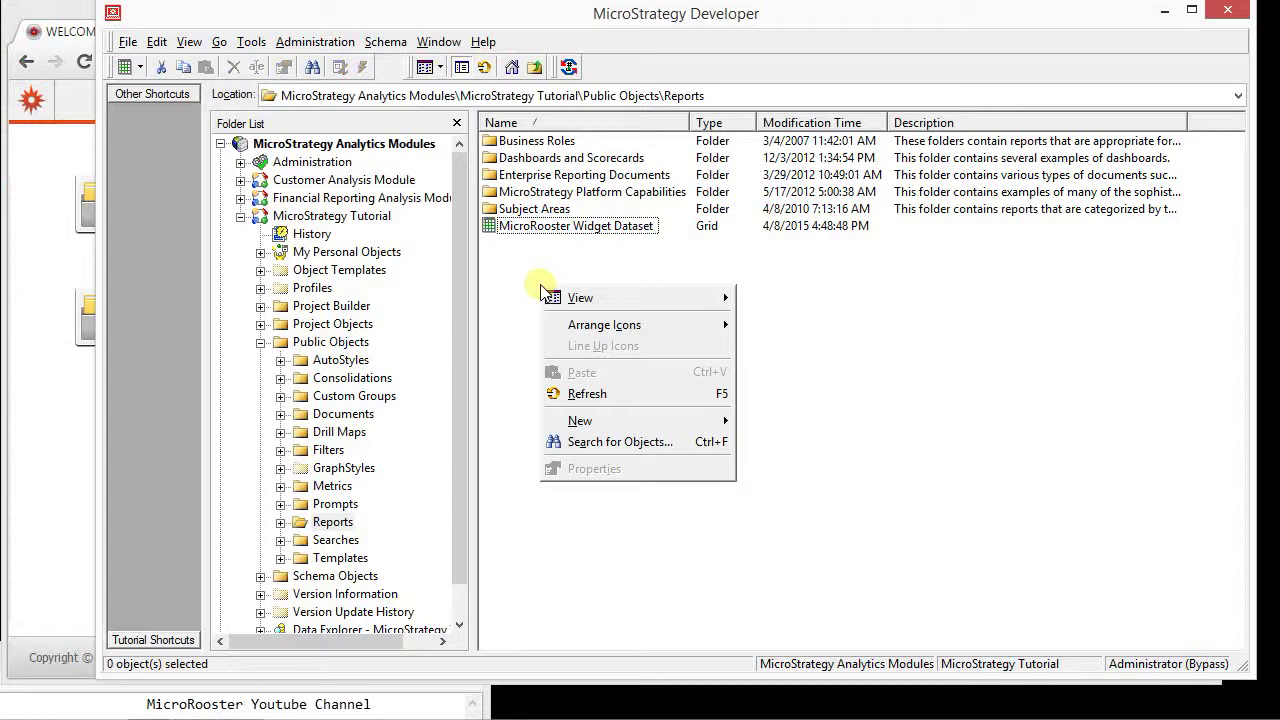
{"action": "left_click", "coordinate": [717, 421]}
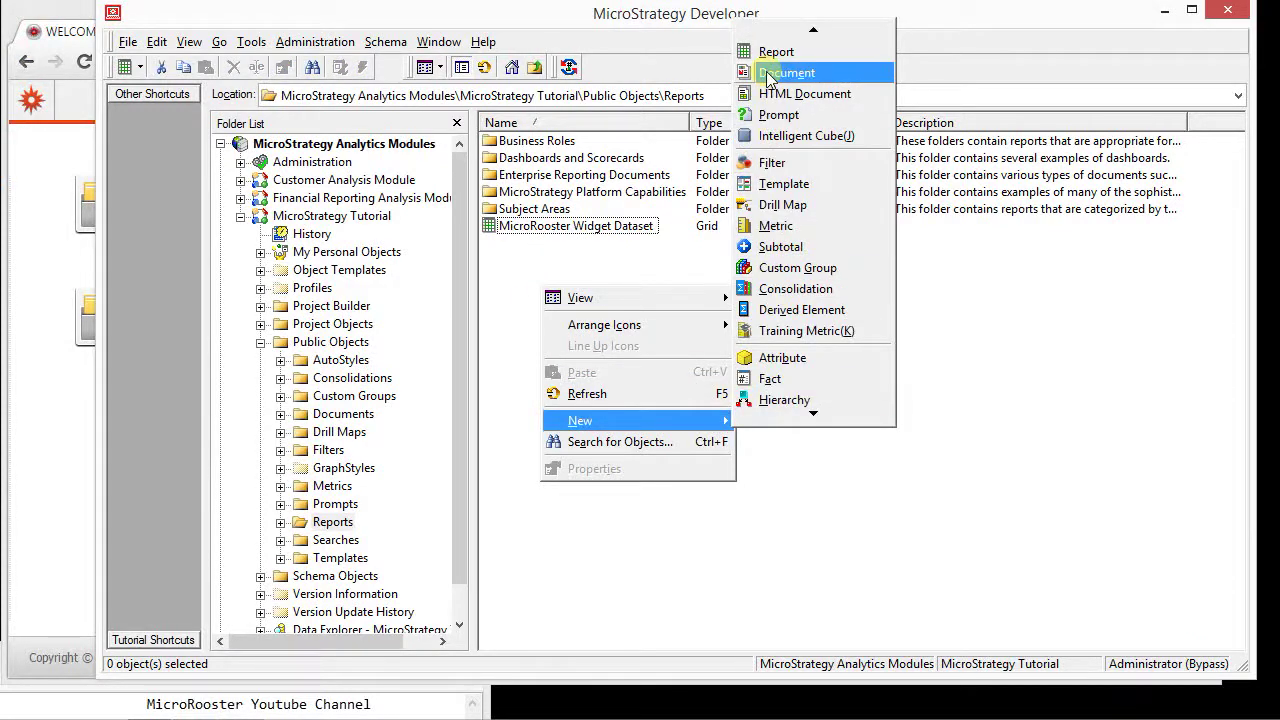
{"action": "left_click", "coordinate": [768, 74]}
Base the document on the 02 Title and Content dashboard template with MicroRooster Widget Dataset
{"action": "left_click", "coordinate": [524, 219]}
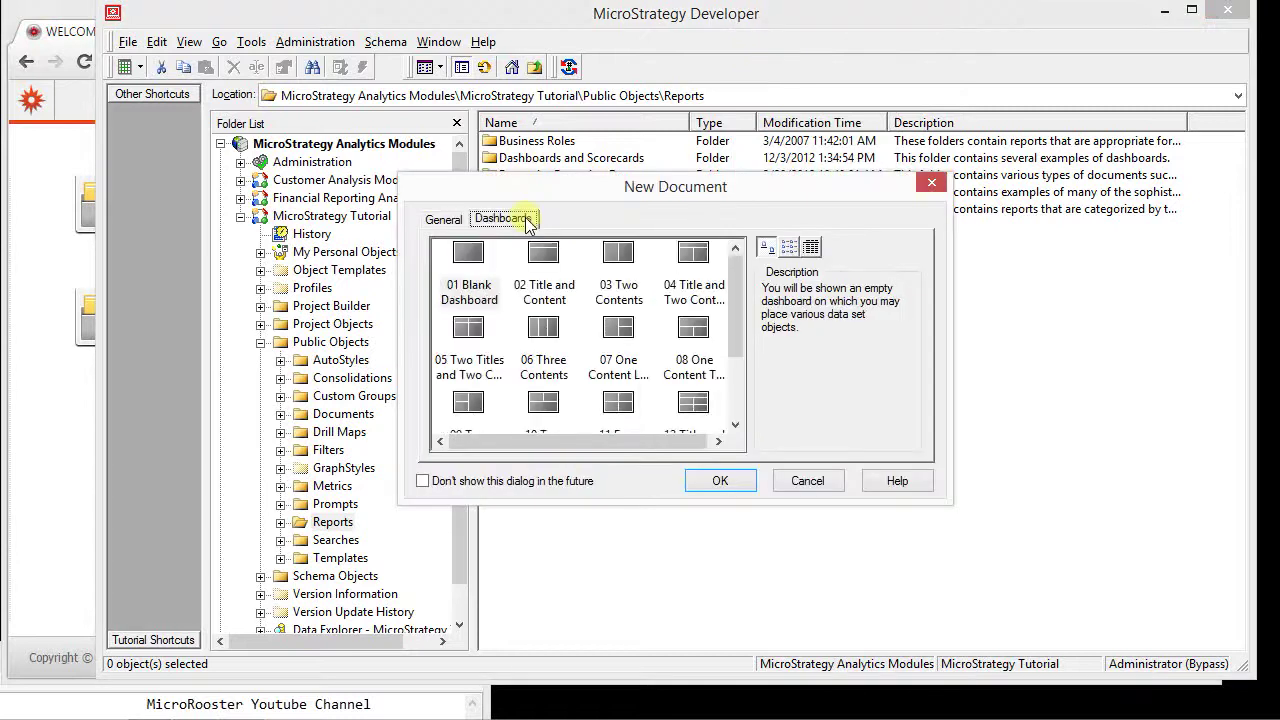
{"action": "left_click", "coordinate": [468, 262]}
{"action": "left_click", "coordinate": [716, 480]}
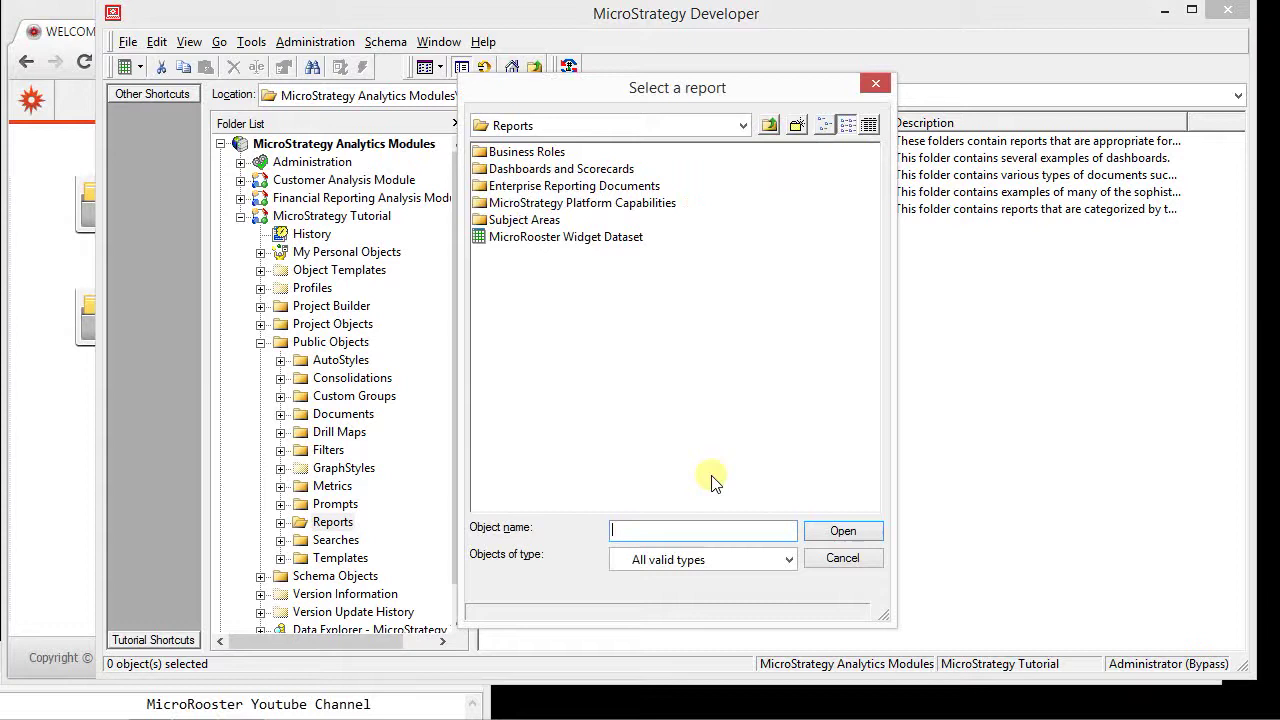
{"action": "left_click", "coordinate": [551, 236]}
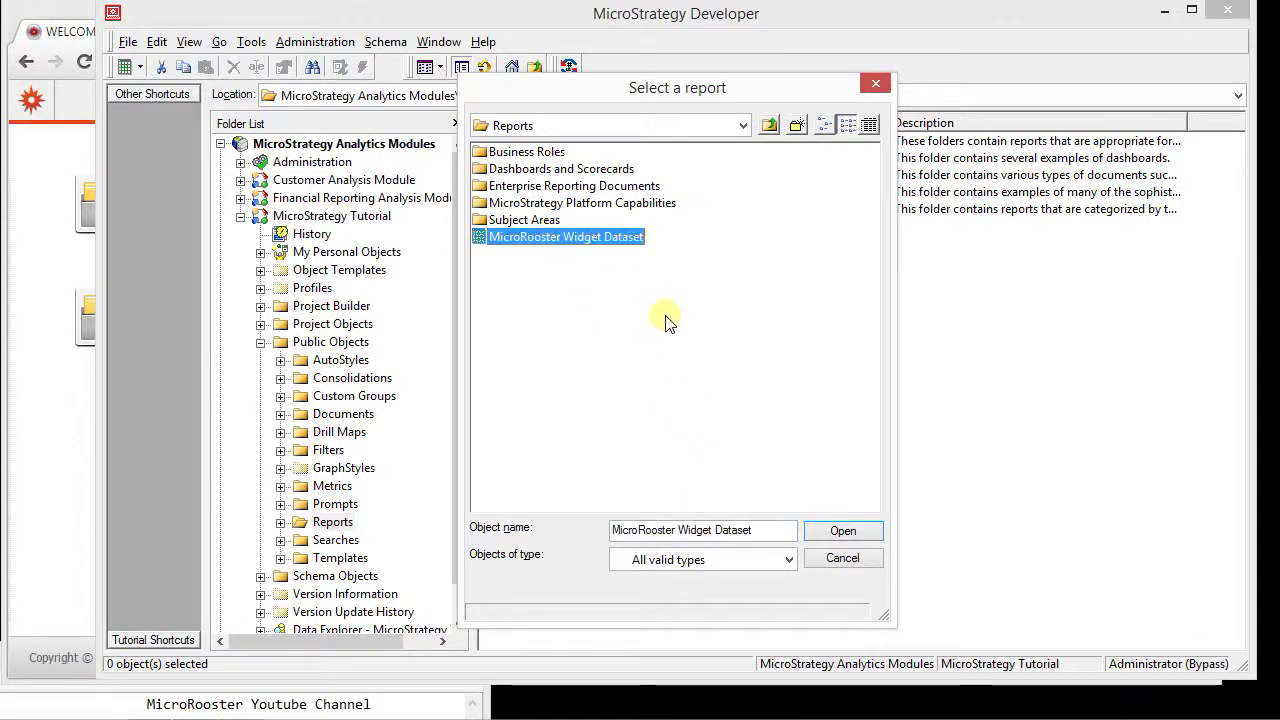
{"action": "left_click", "coordinate": [840, 527]}
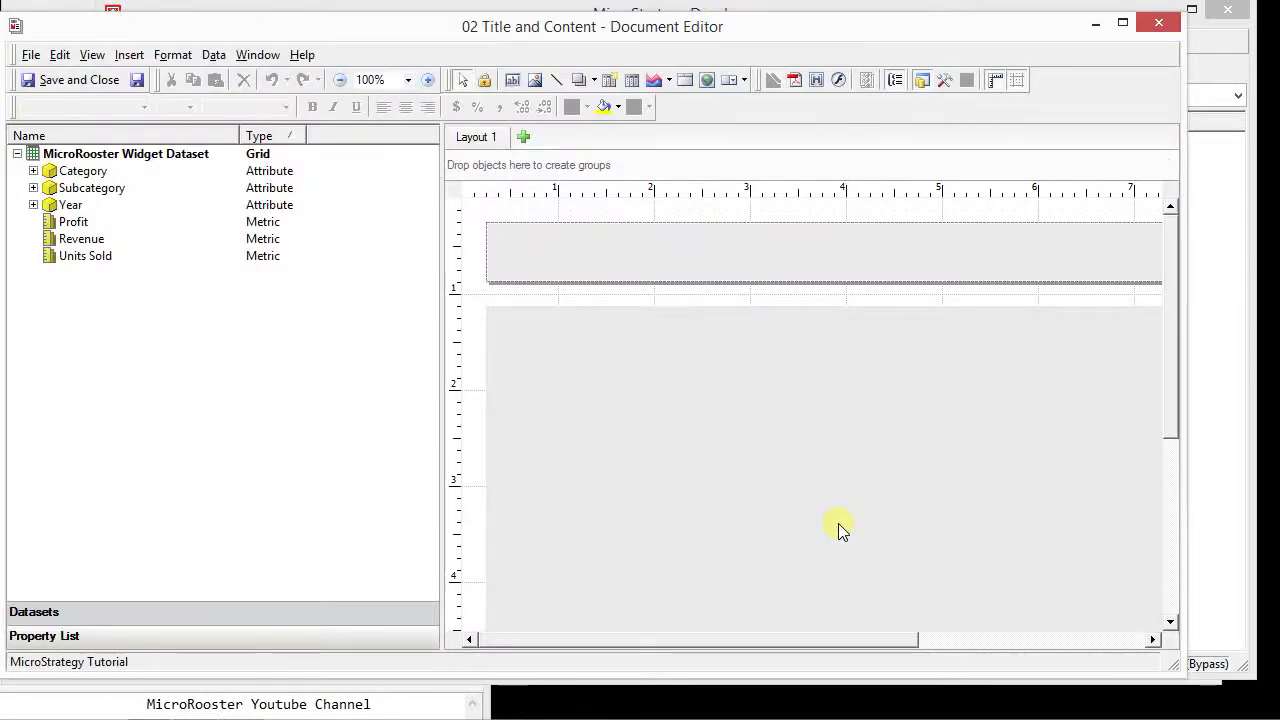
Place the MicroRooster Widget Dataset grid in the Detail section and enlarge that section
{"action": "left_click_drag", "start_coordinate": [114, 155], "coordinate": [572, 370]}
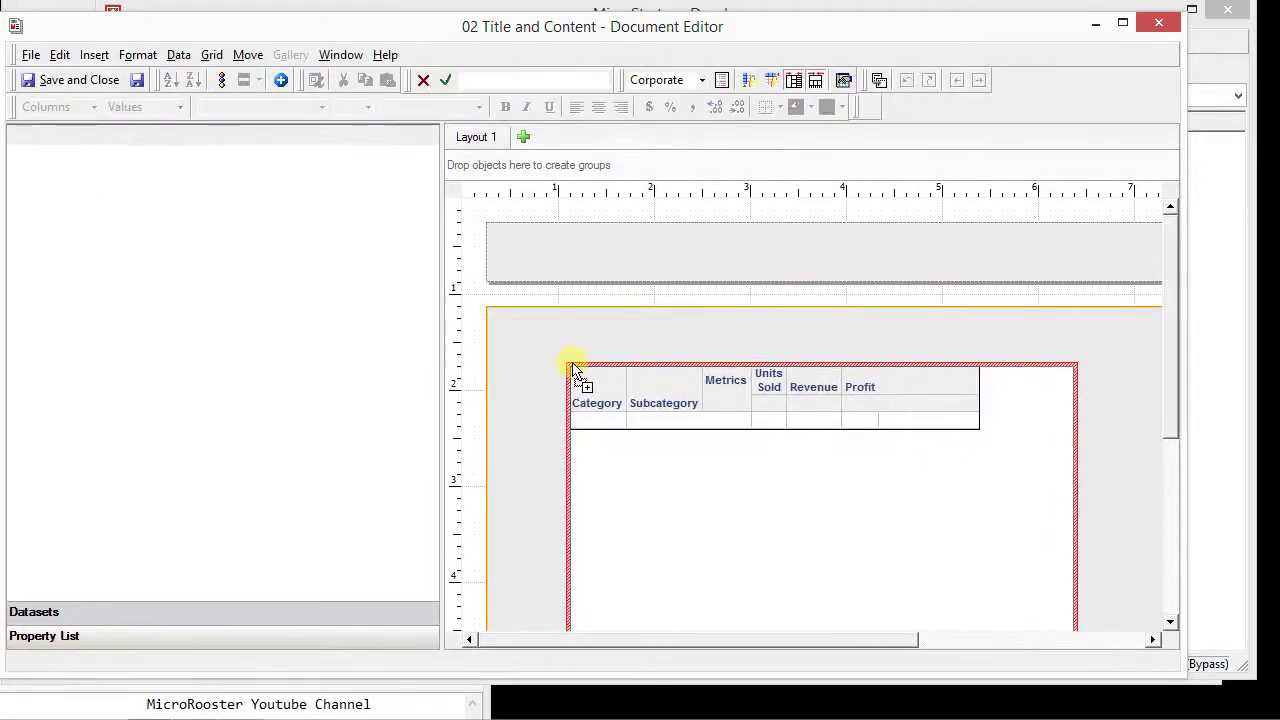
{"action": "left_click", "coordinate": [808, 478]}
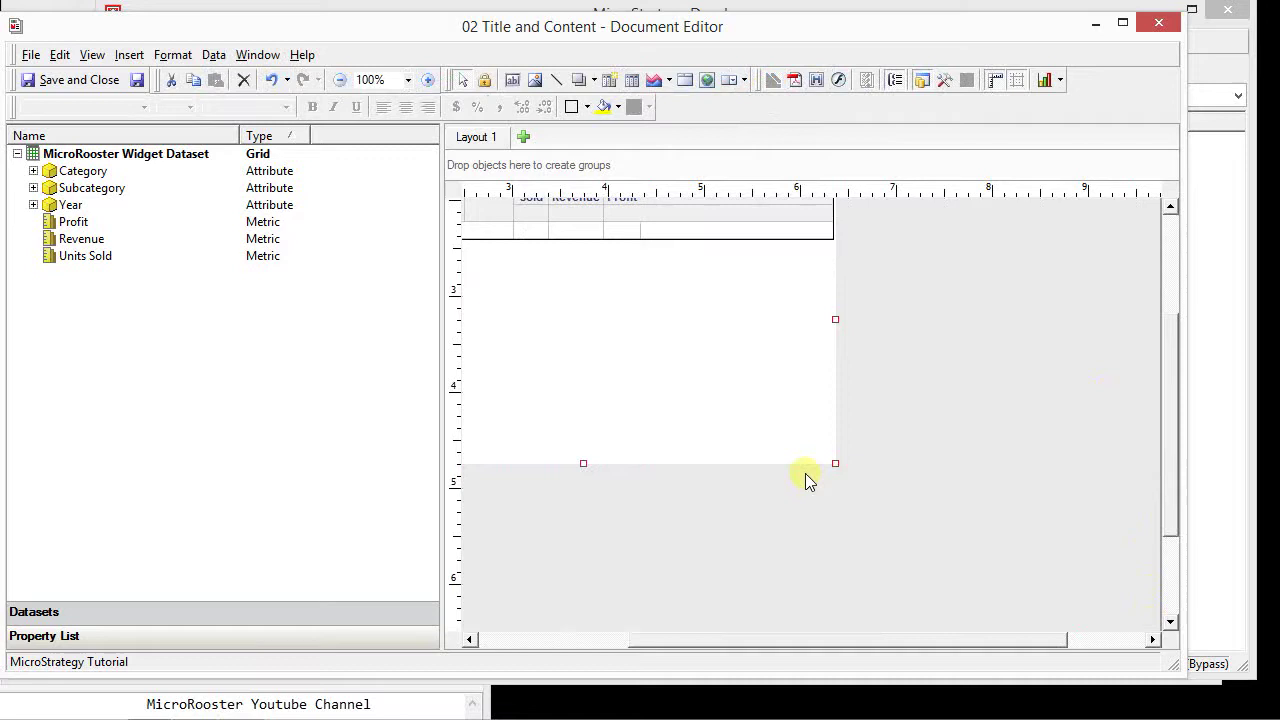
{"action": "left_click_drag", "start_coordinate": [835, 464], "coordinate": [1088, 596]}
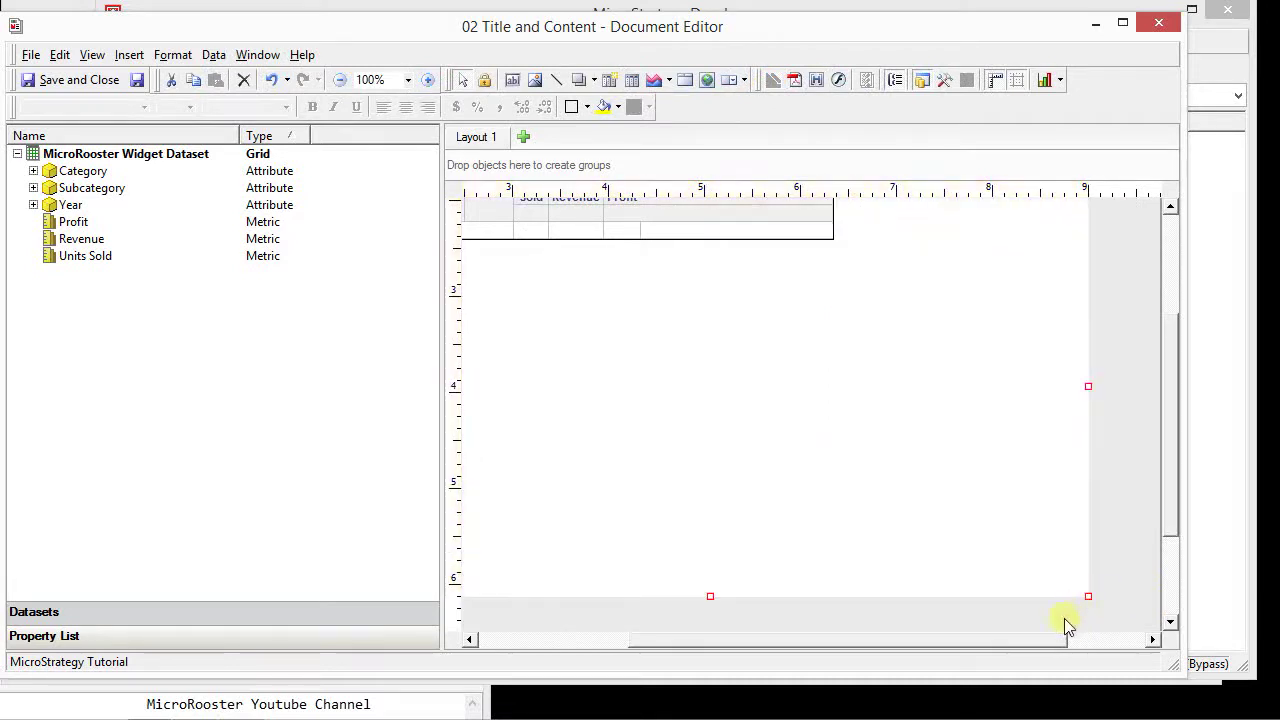
{"action": "left_click_drag", "start_coordinate": [1173, 398], "coordinate": [1168, 337]}
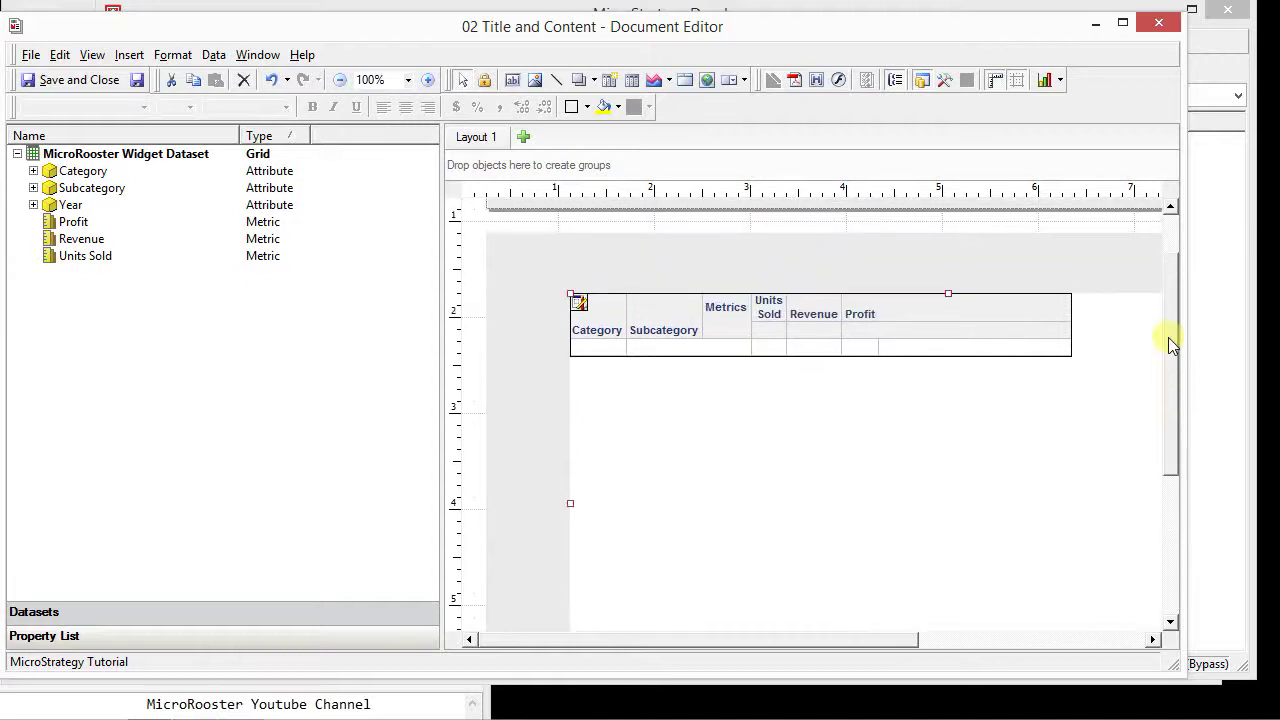
{"action": "right_click", "coordinate": [751, 340]}
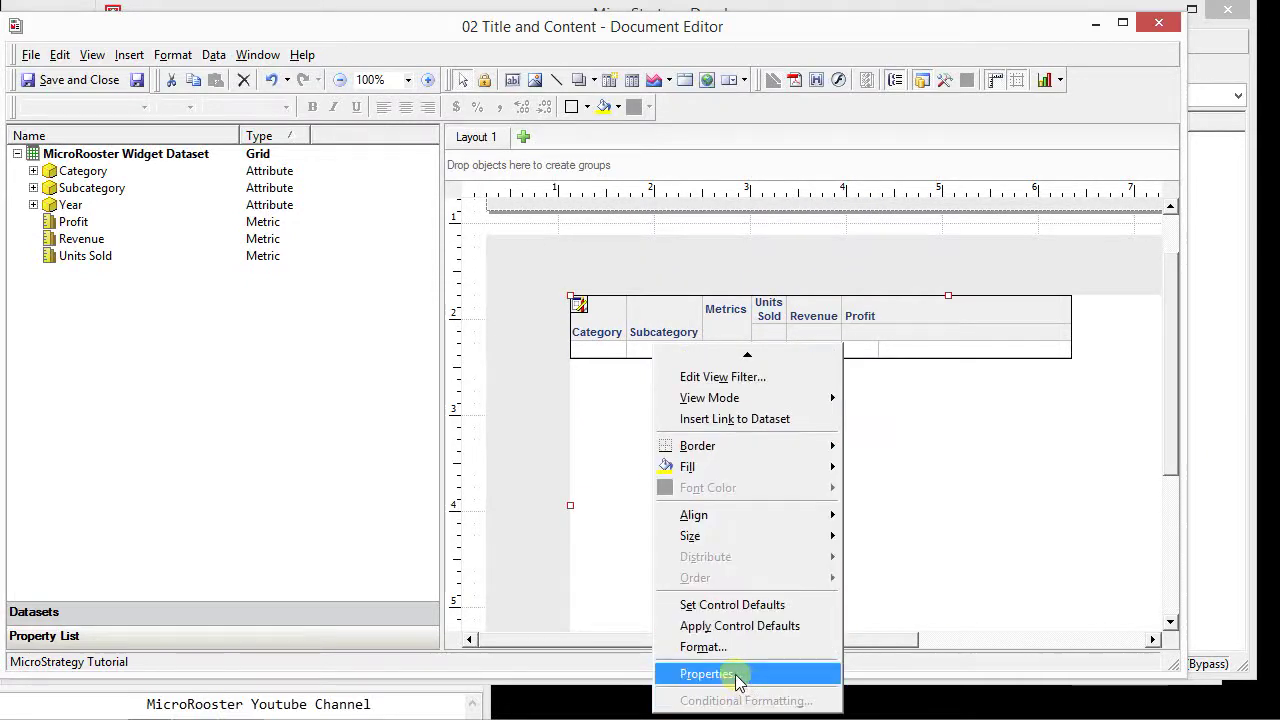
Set the grid's widget type to Flash > Heat Map in its Properties
{"action": "left_click", "coordinate": [707, 674]}
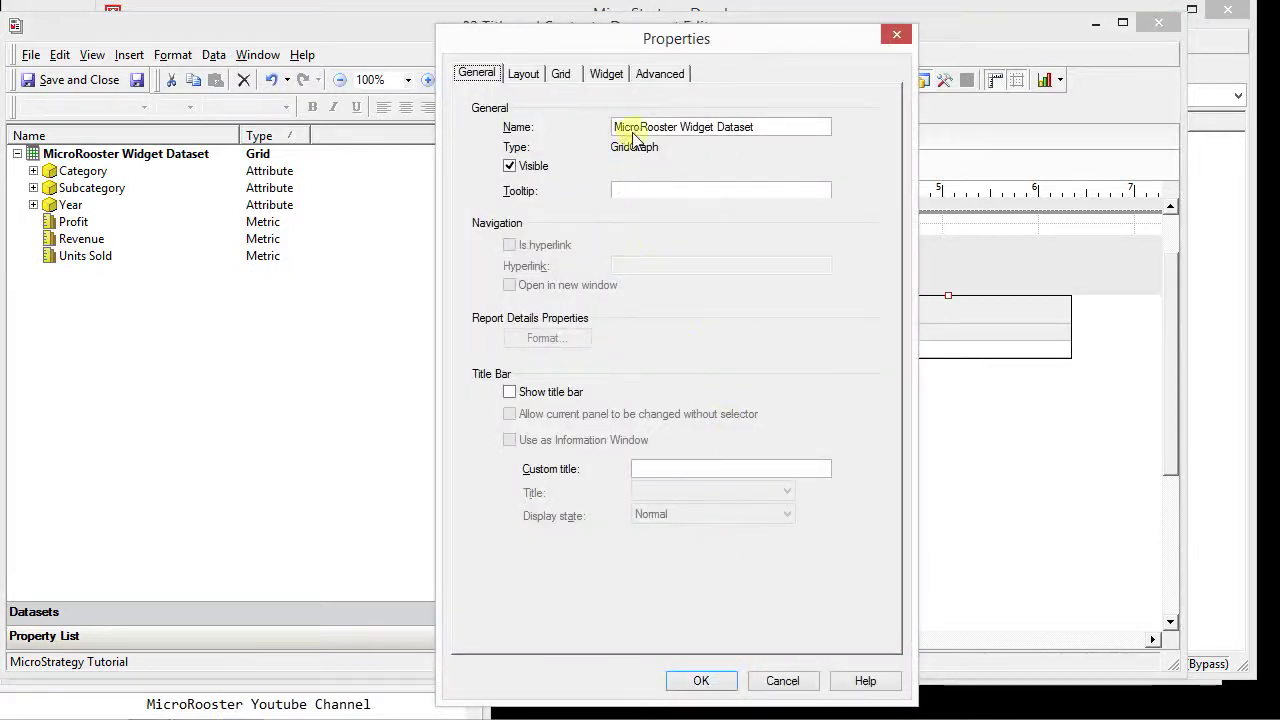
{"action": "left_click", "coordinate": [615, 78]}
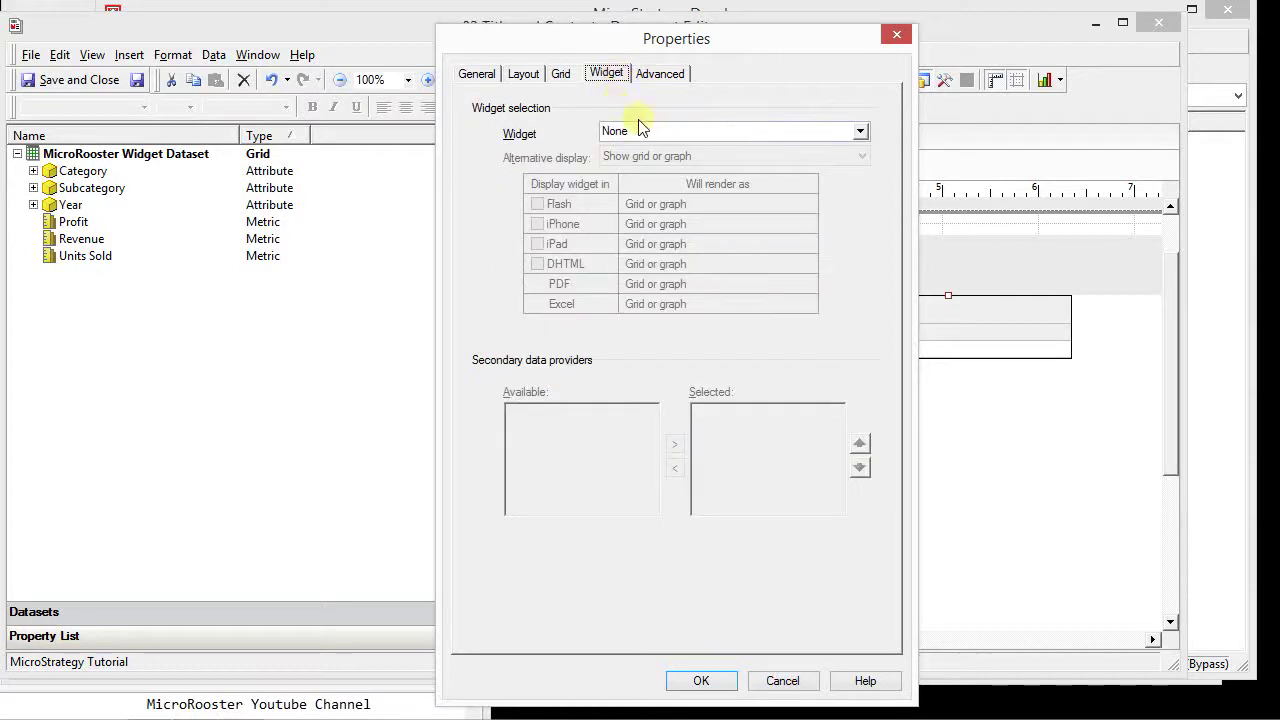
{"action": "left_click", "coordinate": [645, 130]}
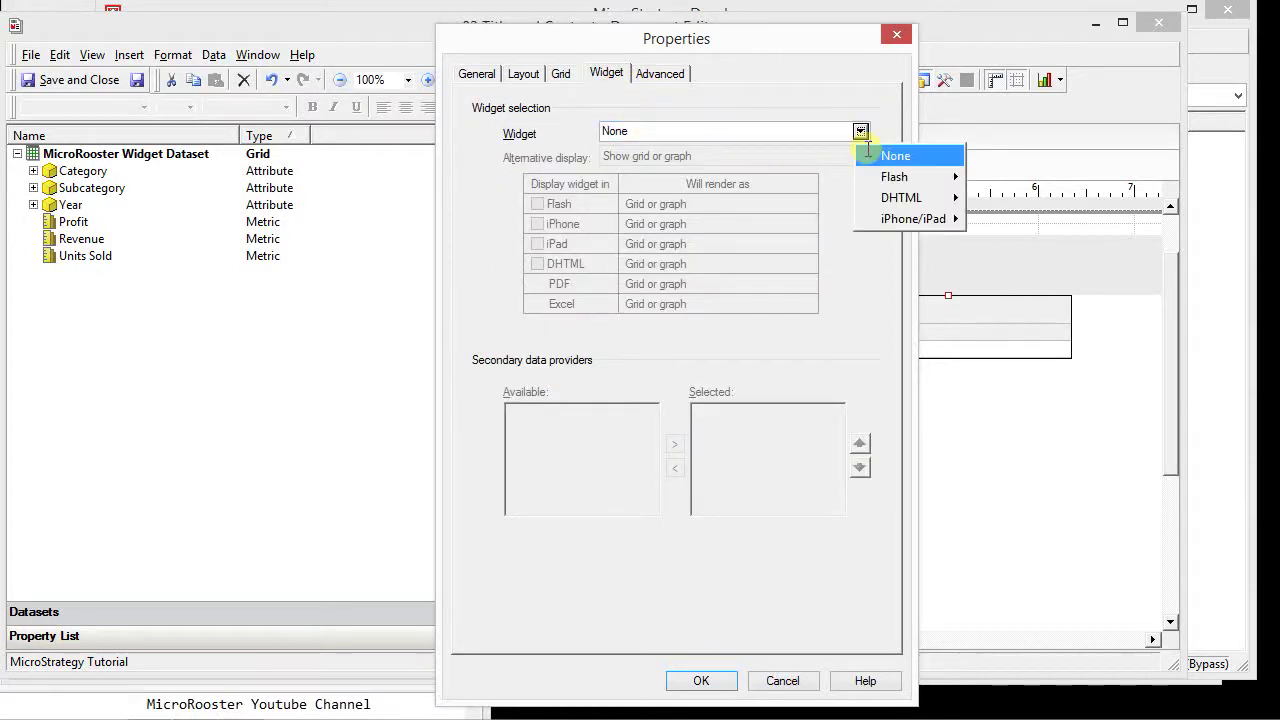
{"action": "mouse_move", "coordinate": [894, 172]}
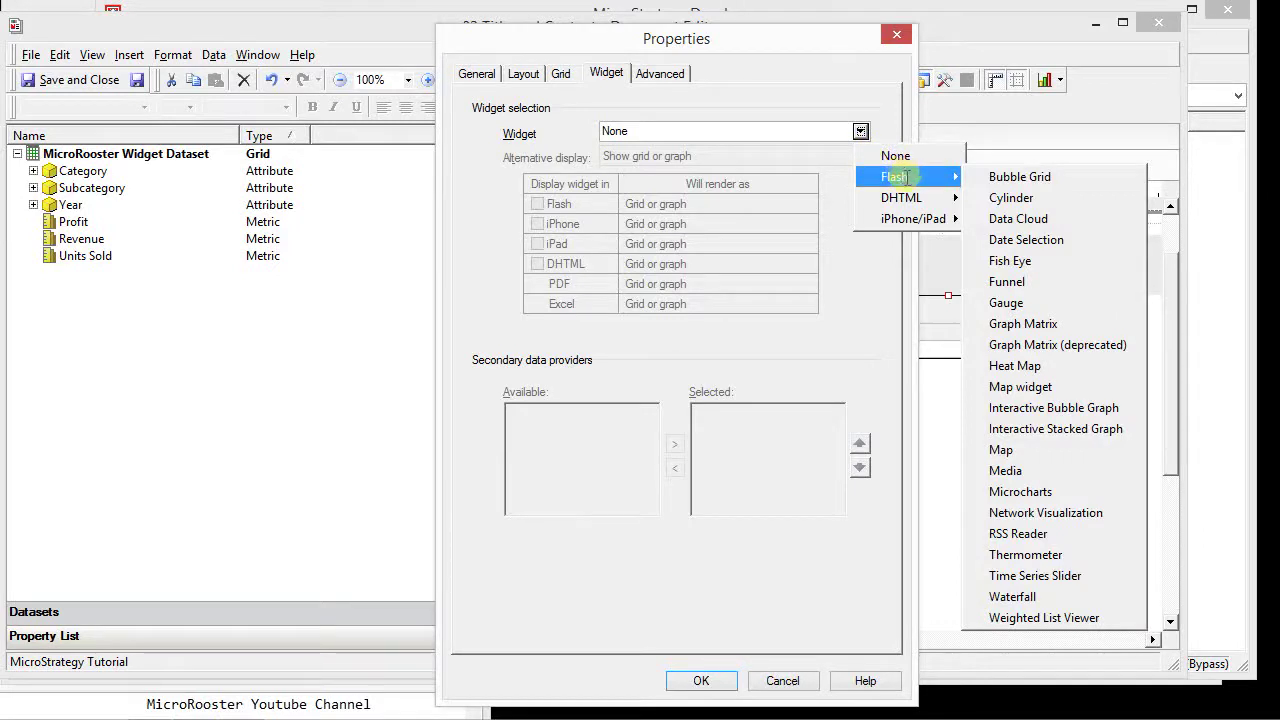
{"action": "mouse_move", "coordinate": [912, 193]}
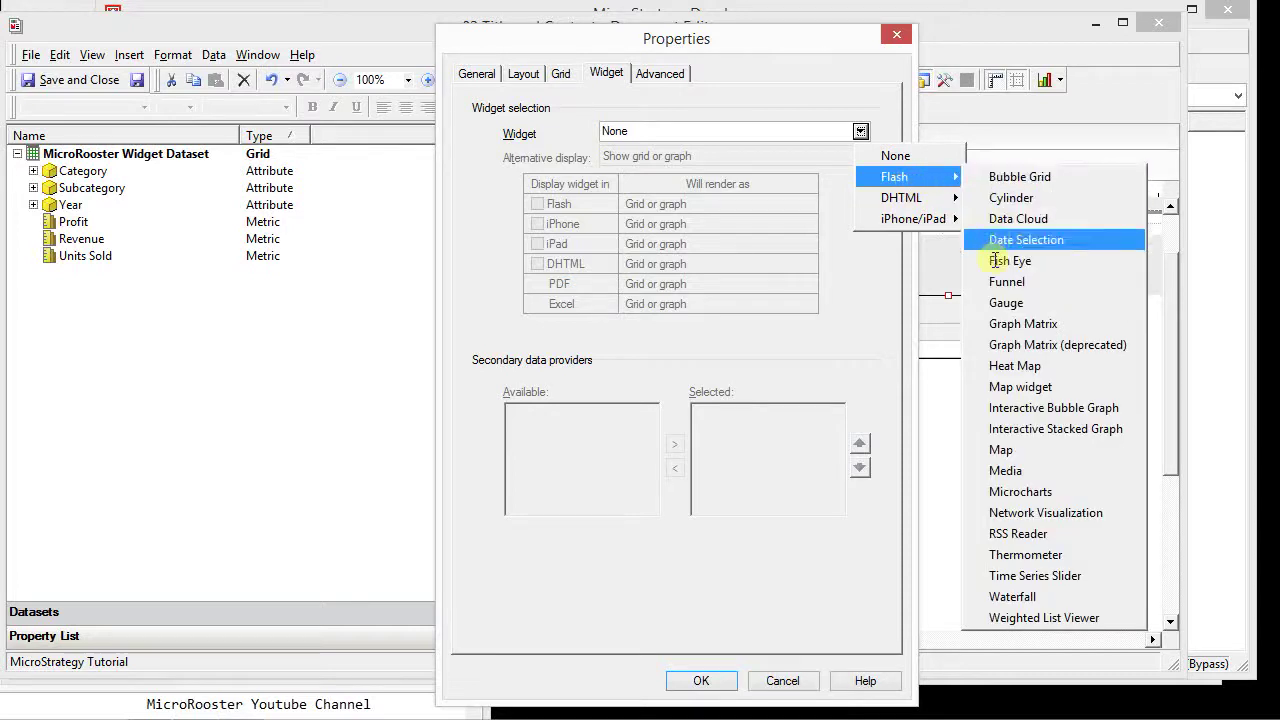
{"action": "left_click", "coordinate": [1036, 364]}
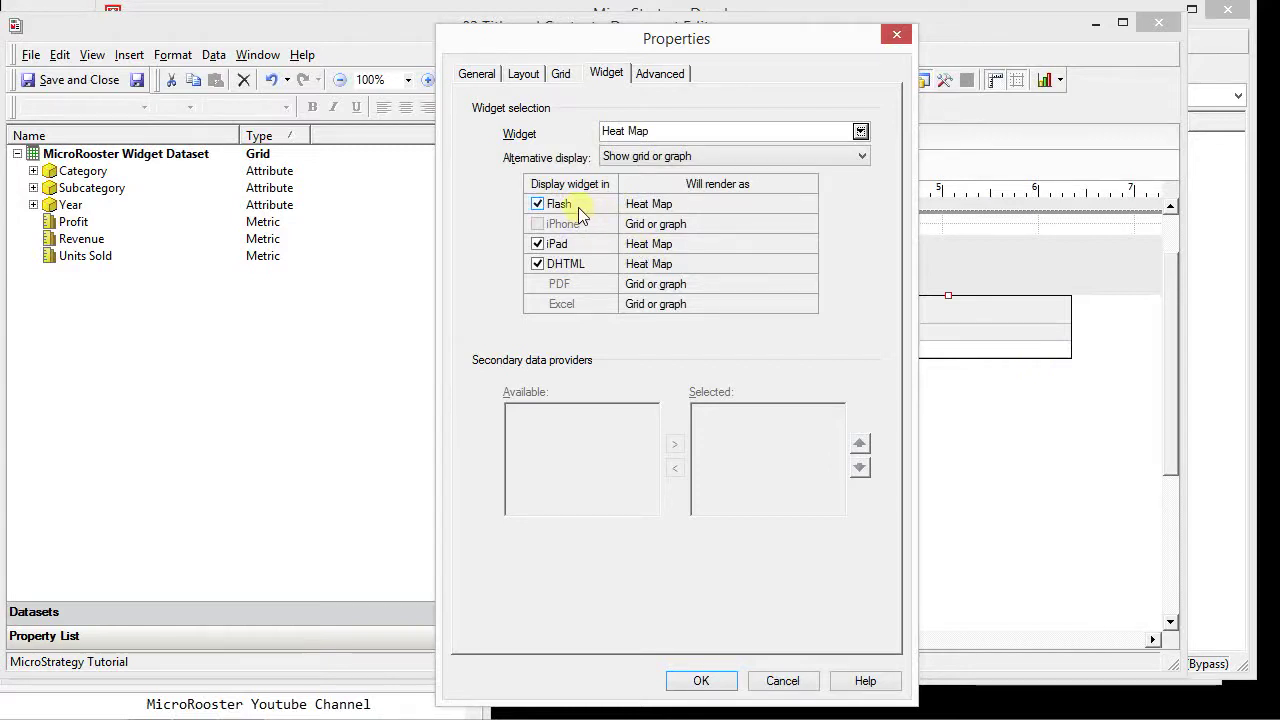
Keep the Heat Map enabled for Flash, iPad and DHTML and apply the settings
{"action": "left_click", "coordinate": [539, 263]}
{"action": "left_click", "coordinate": [603, 156]}
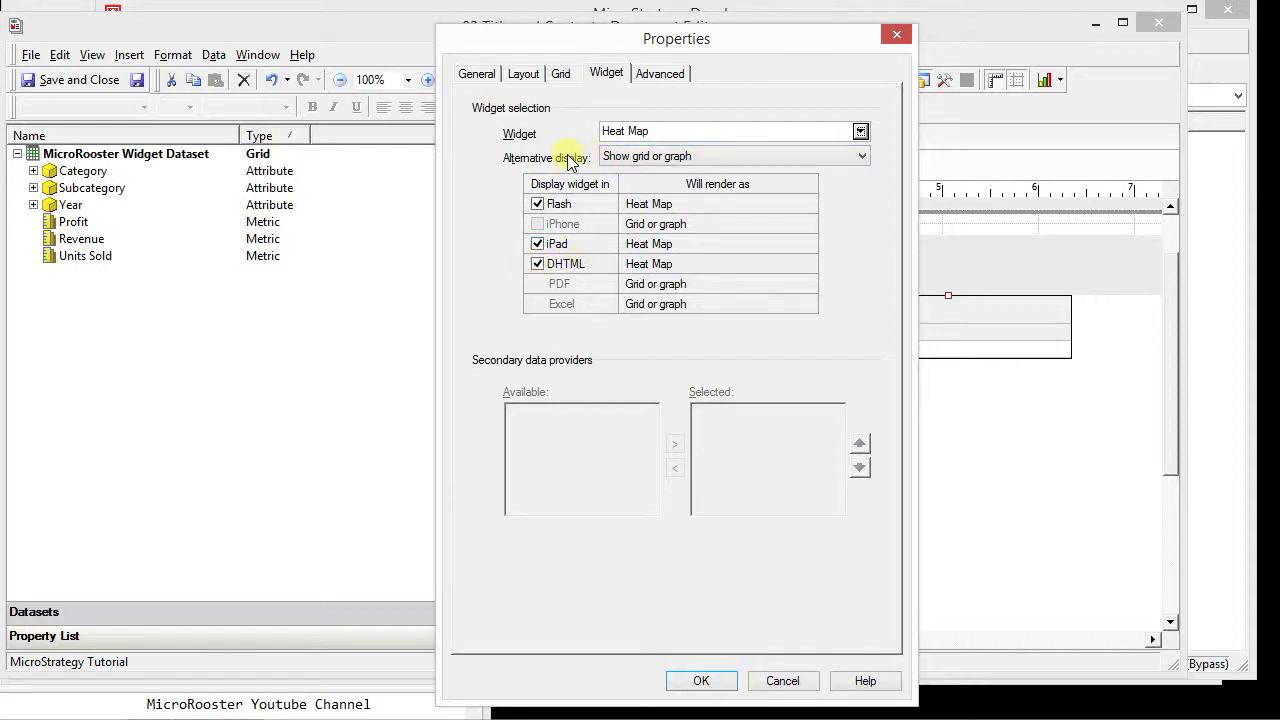
{"action": "left_click", "coordinate": [614, 160]}
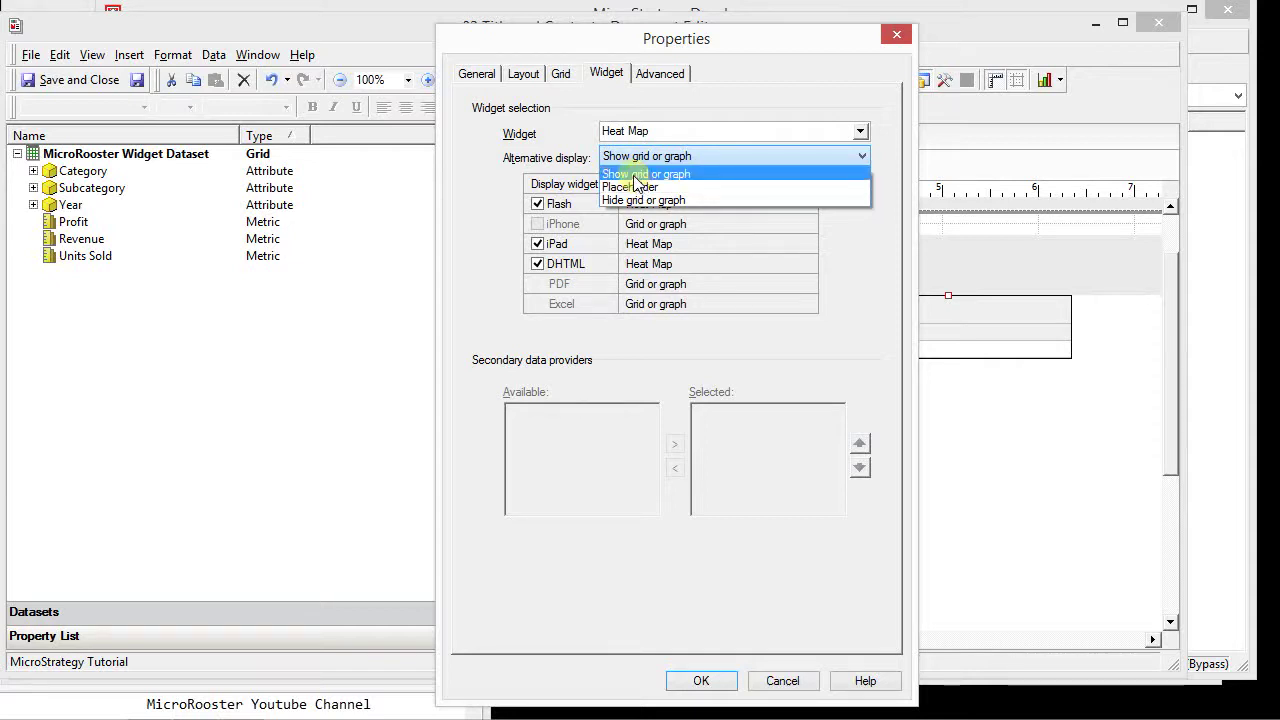
{"action": "left_click", "coordinate": [501, 189]}
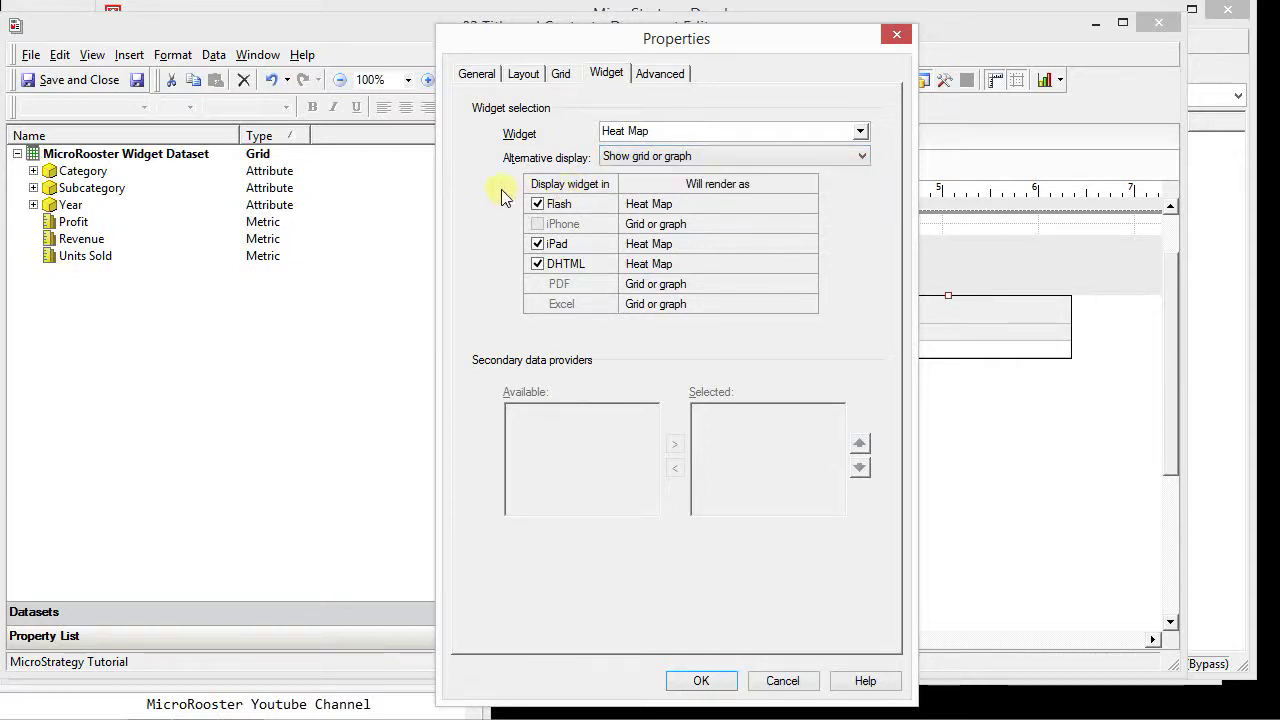
{"action": "left_click", "coordinate": [537, 223]}
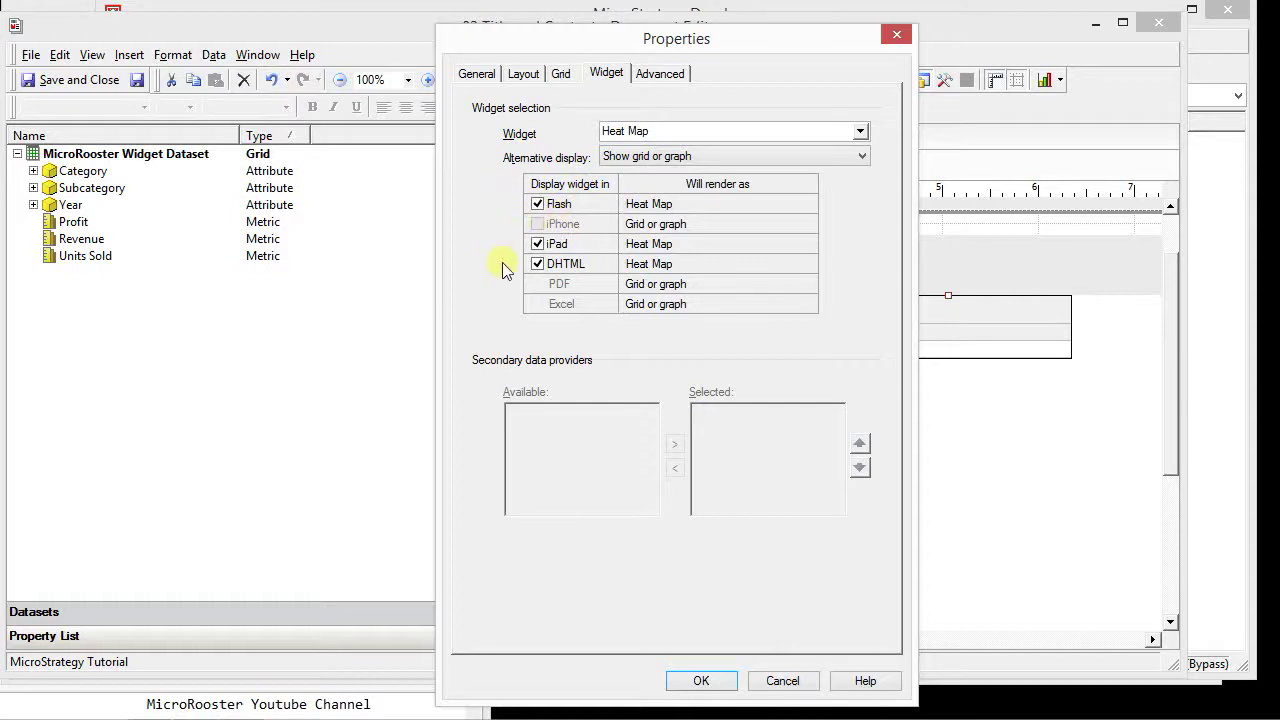
{"action": "left_click", "coordinate": [701, 680]}
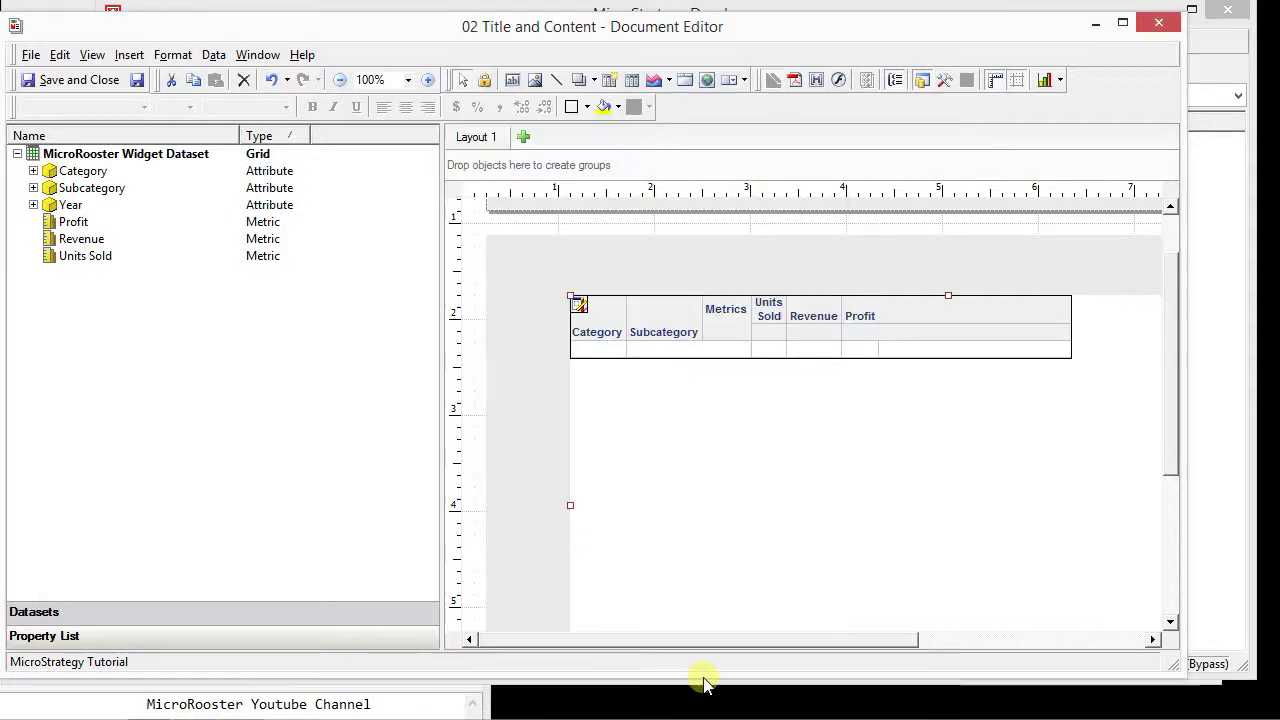
Save the document as 'MicroRooster Heat Map' in the Reports folder
{"action": "left_click", "coordinate": [50, 80]}
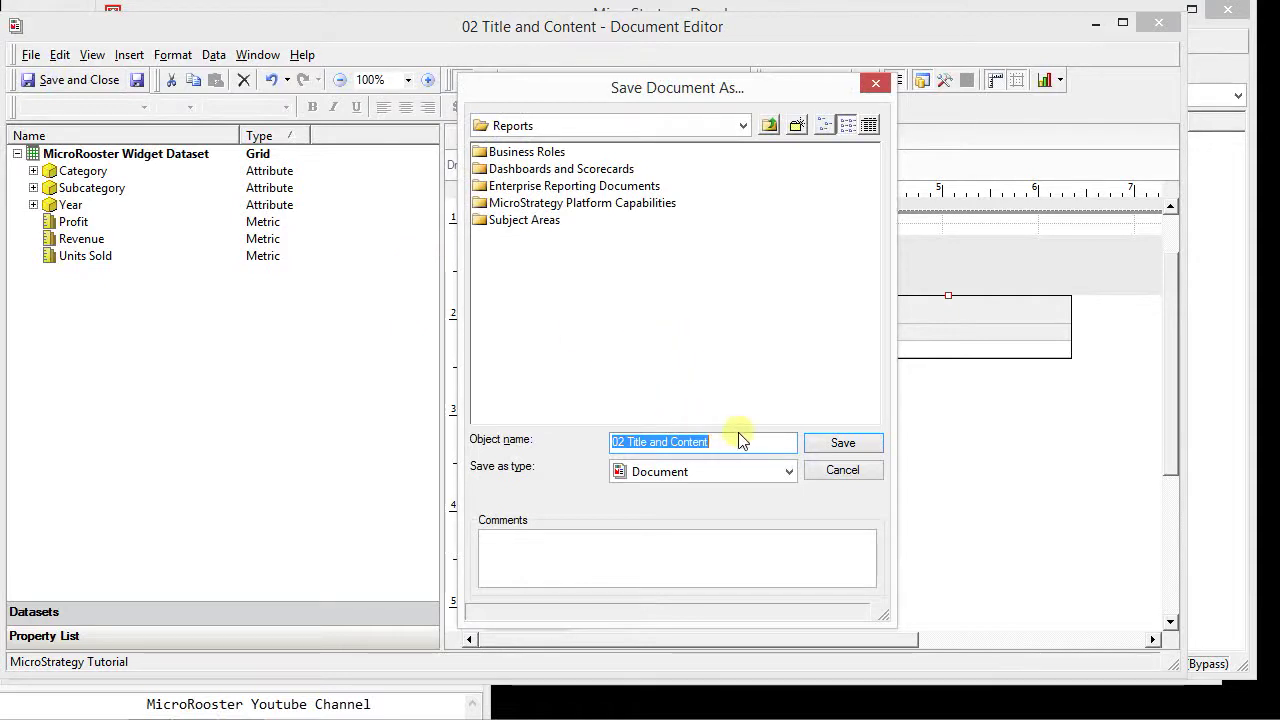
{"action": "type", "text": "MicroR"}
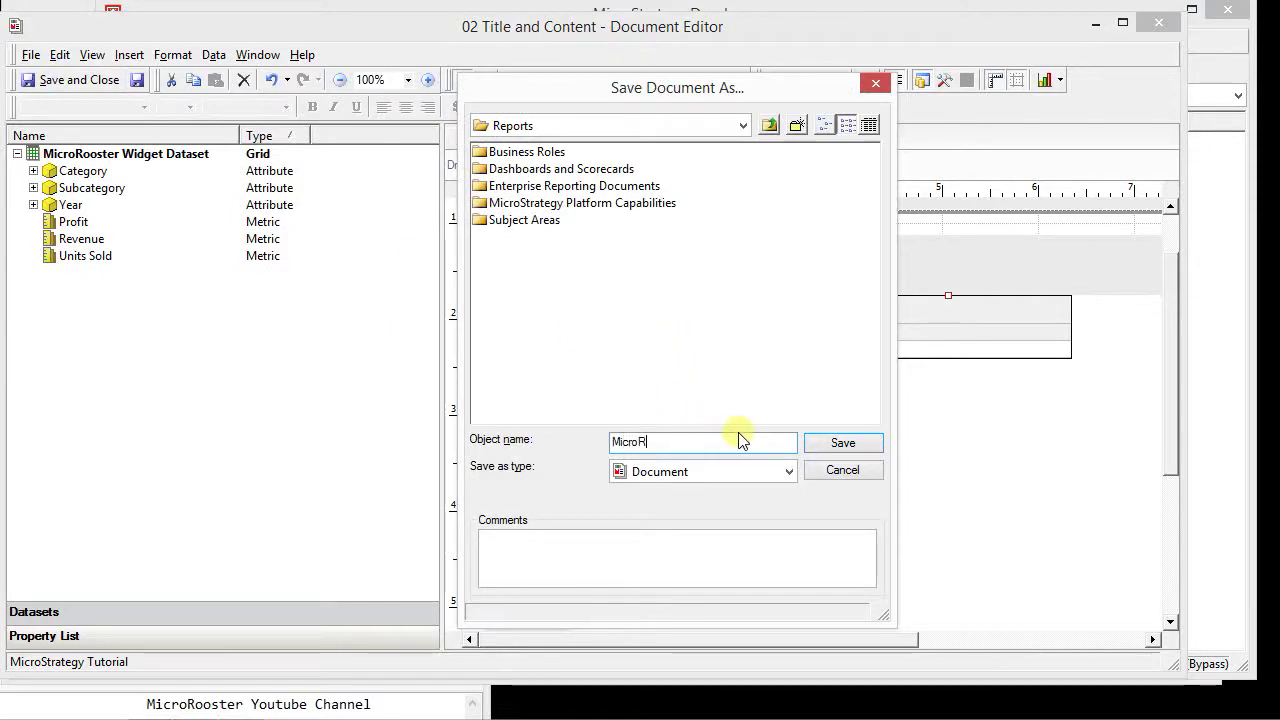
{"action": "type", "text": "ooster Heat Map"}
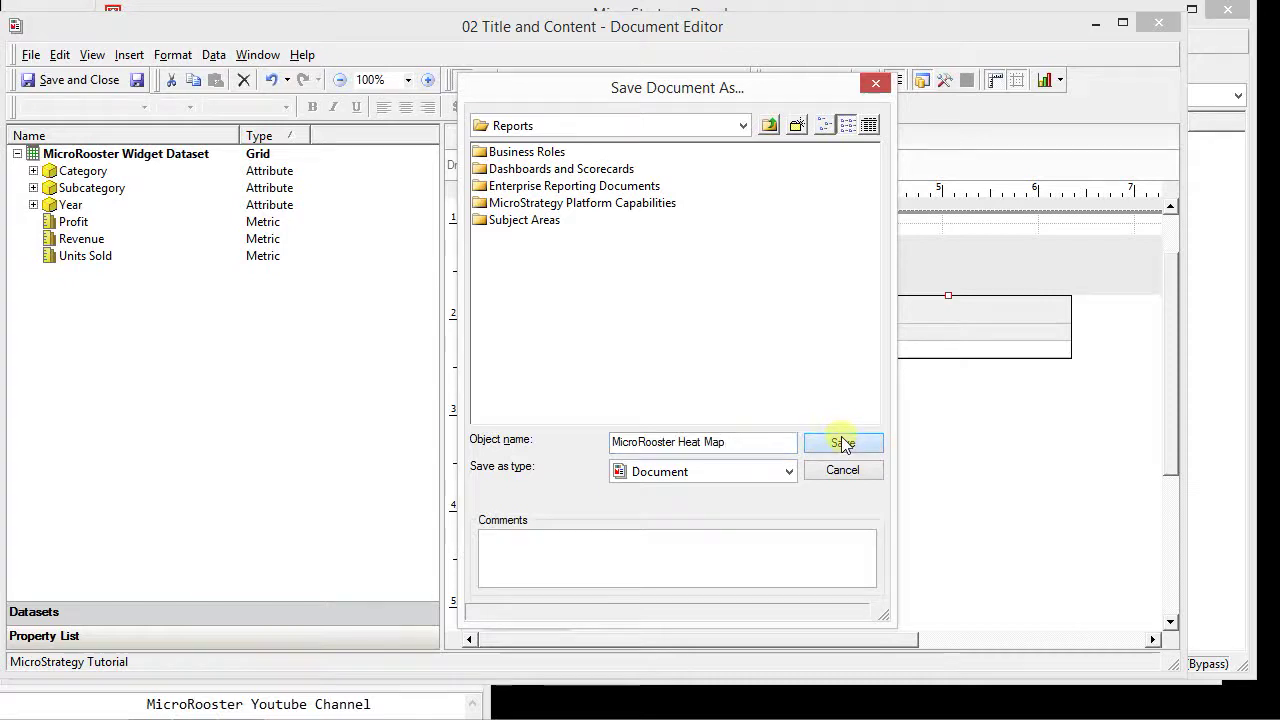
{"action": "left_click", "coordinate": [843, 443]}
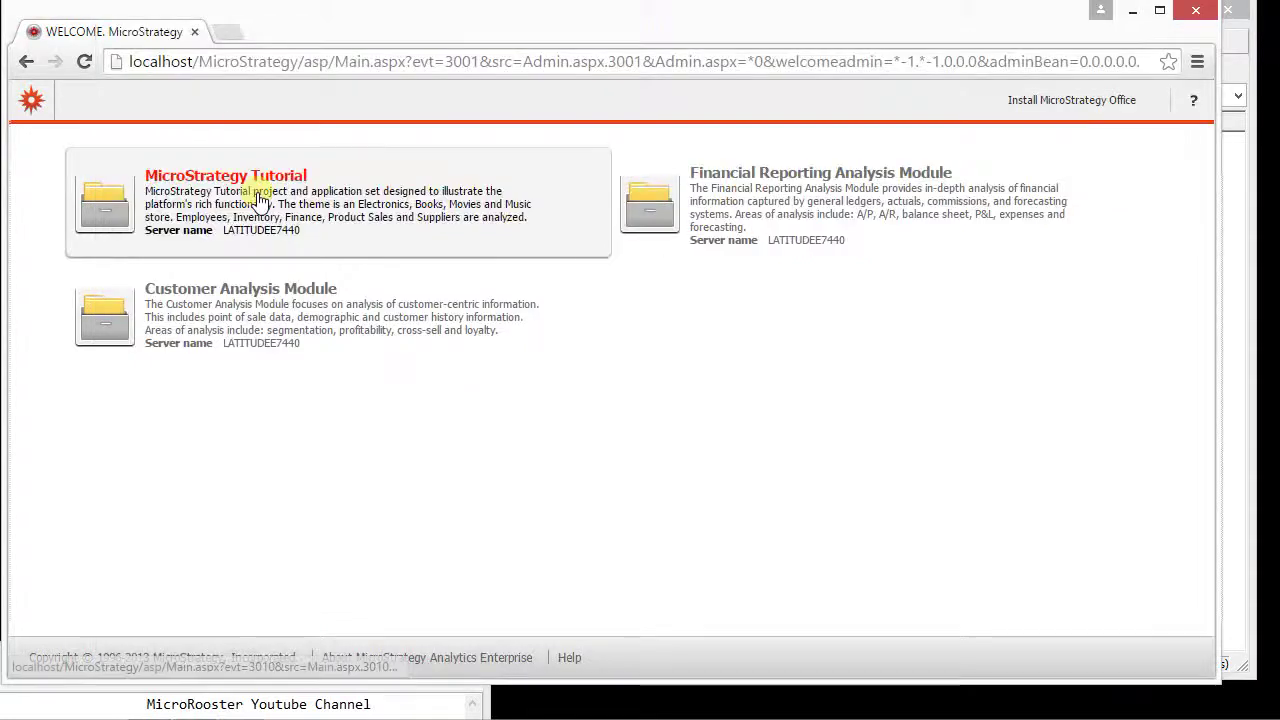
In MicroStrategy Web, run MicroRooster Heat Map from the Shared Reports folder
{"action": "left_click", "coordinate": [257, 197]}
{"action": "left_click", "coordinate": [334, 349]}
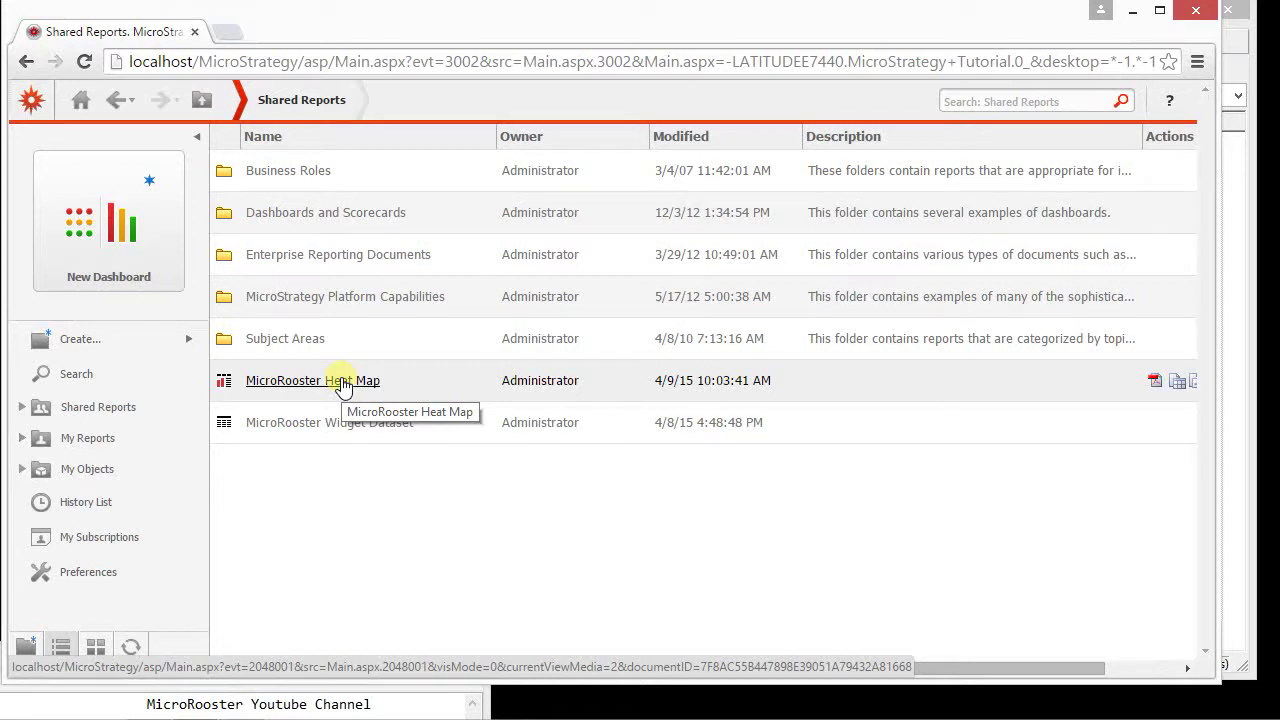
{"action": "left_click", "coordinate": [343, 382]}
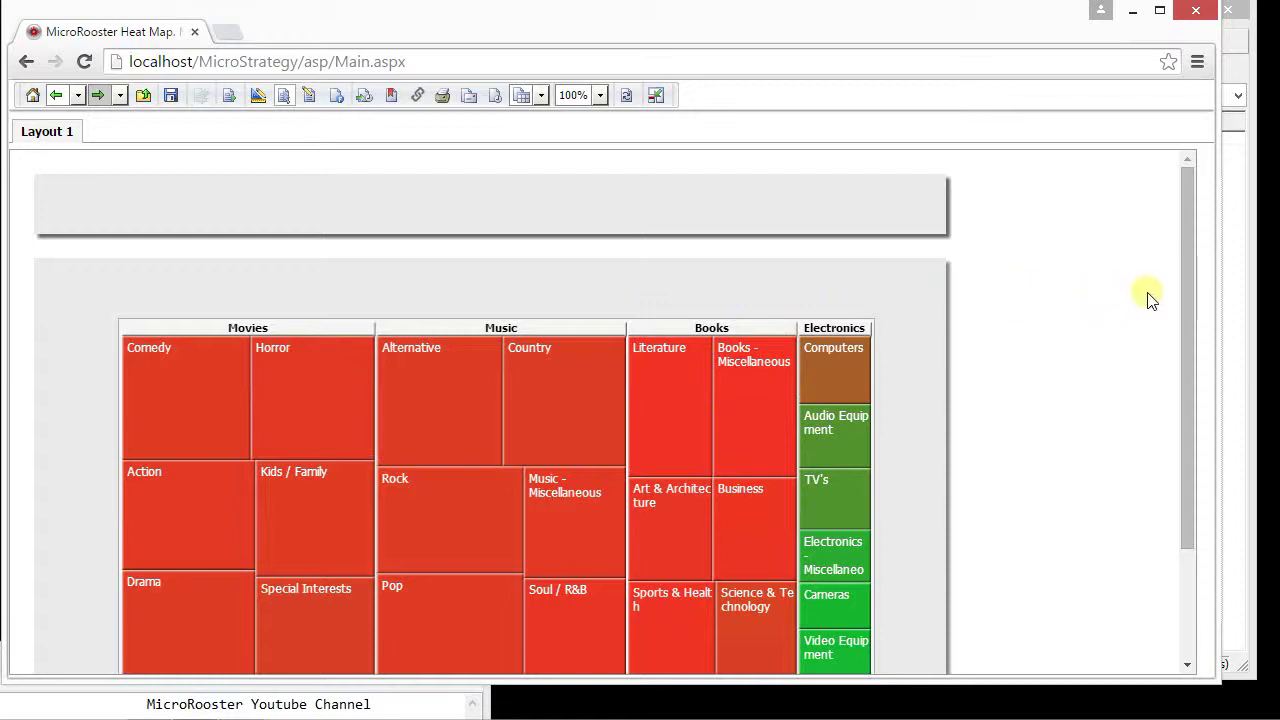
Inspect the treemap's subcategory tile tooltips and the widget's context menu
{"action": "left_click_drag", "start_coordinate": [1183, 297], "coordinate": [1191, 369]}
{"action": "mouse_move", "coordinate": [531, 247]}
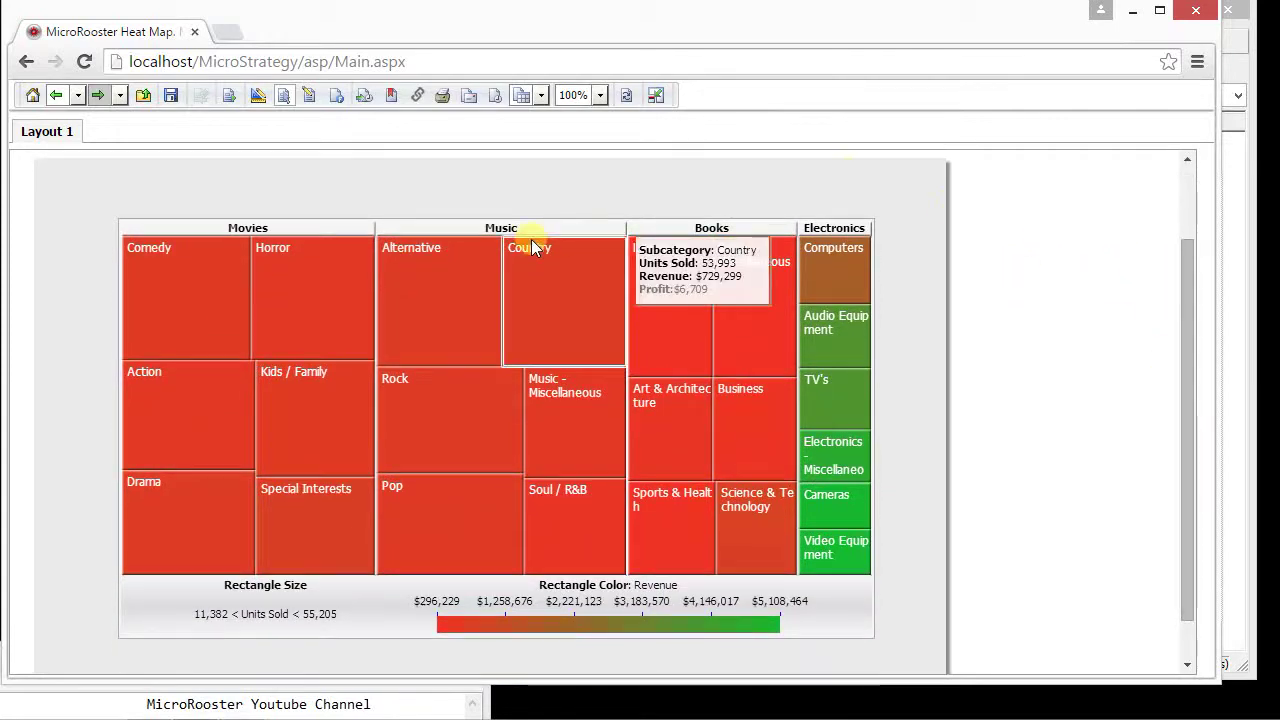
{"action": "mouse_move", "coordinate": [167, 254]}
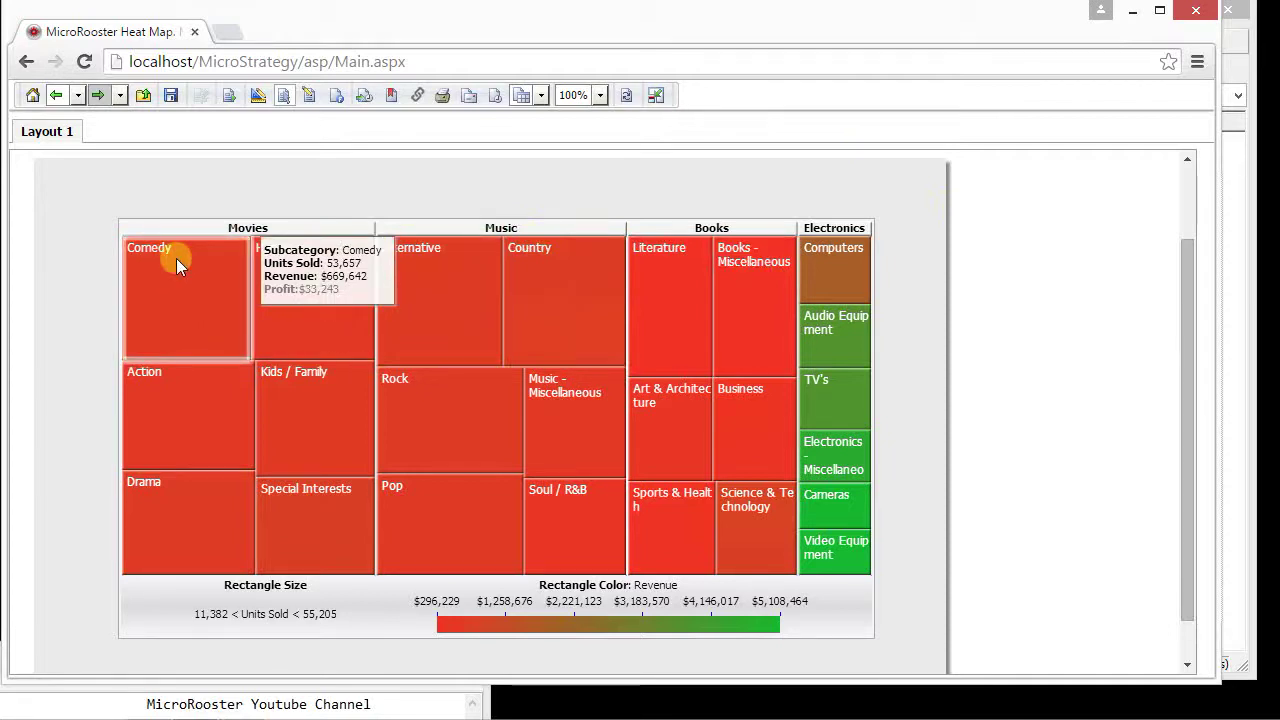
{"action": "mouse_move", "coordinate": [265, 301]}
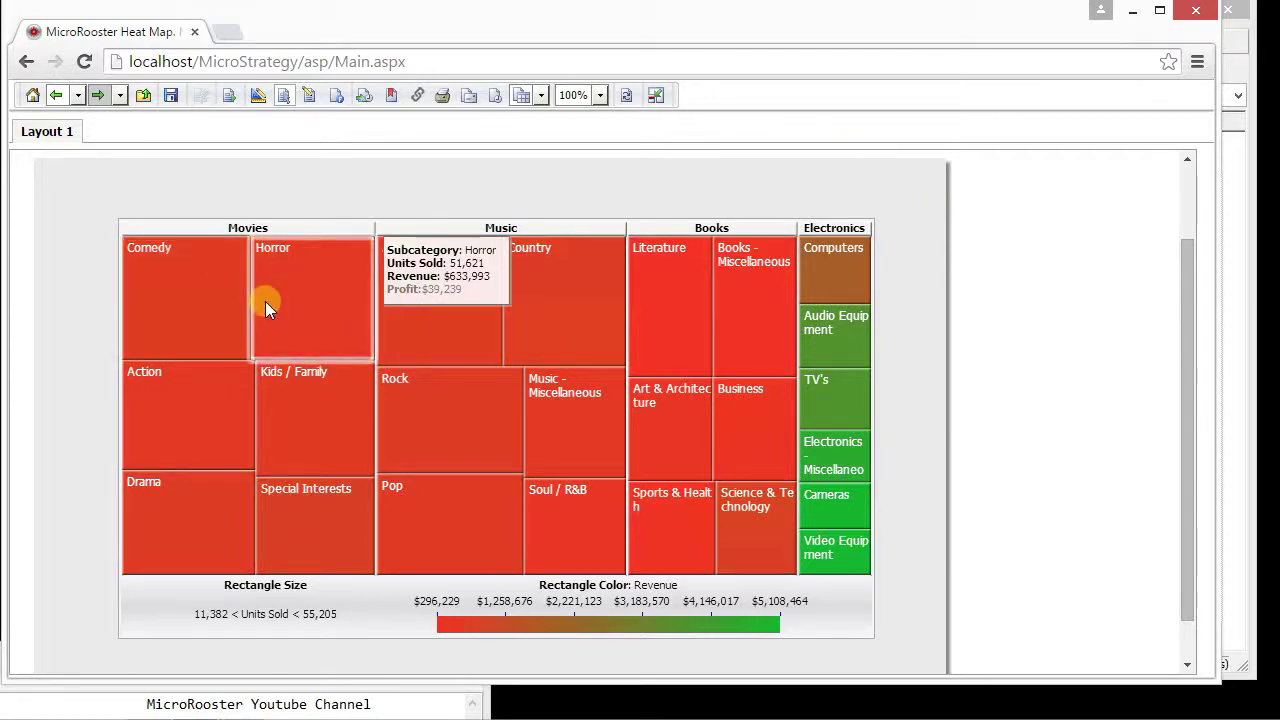
{"action": "mouse_move", "coordinate": [236, 226]}
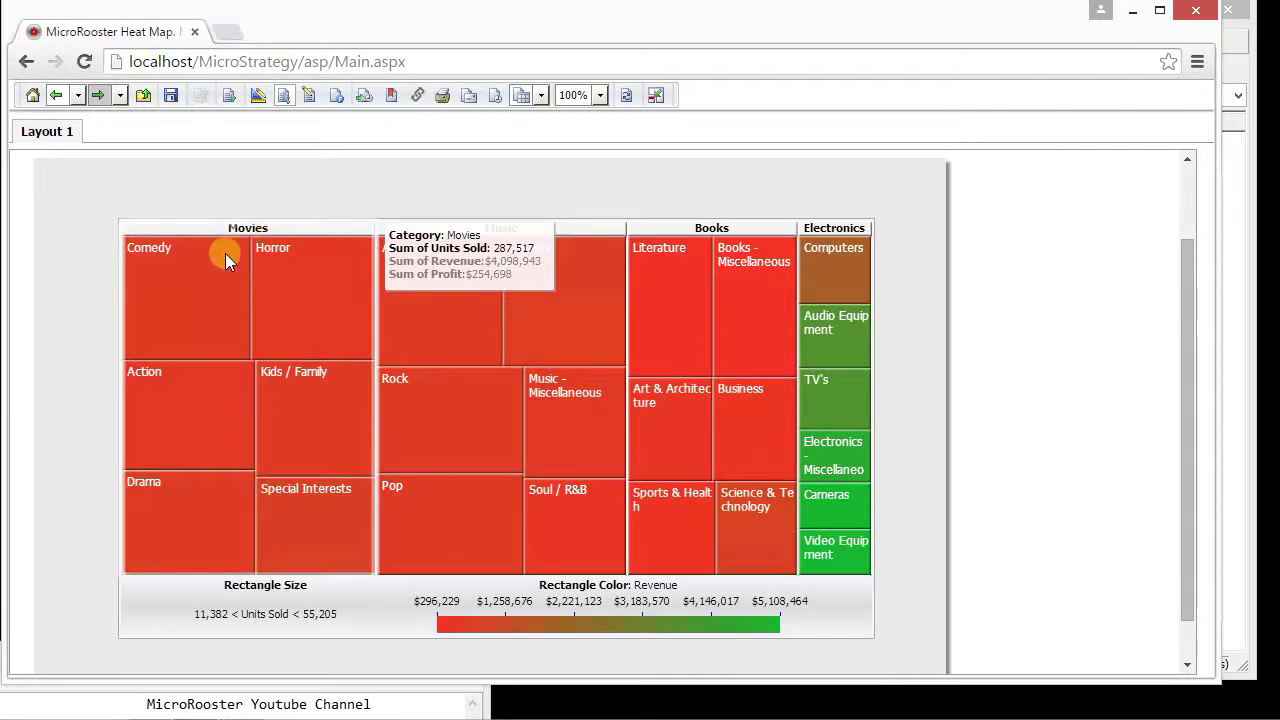
{"action": "mouse_move", "coordinate": [327, 494]}
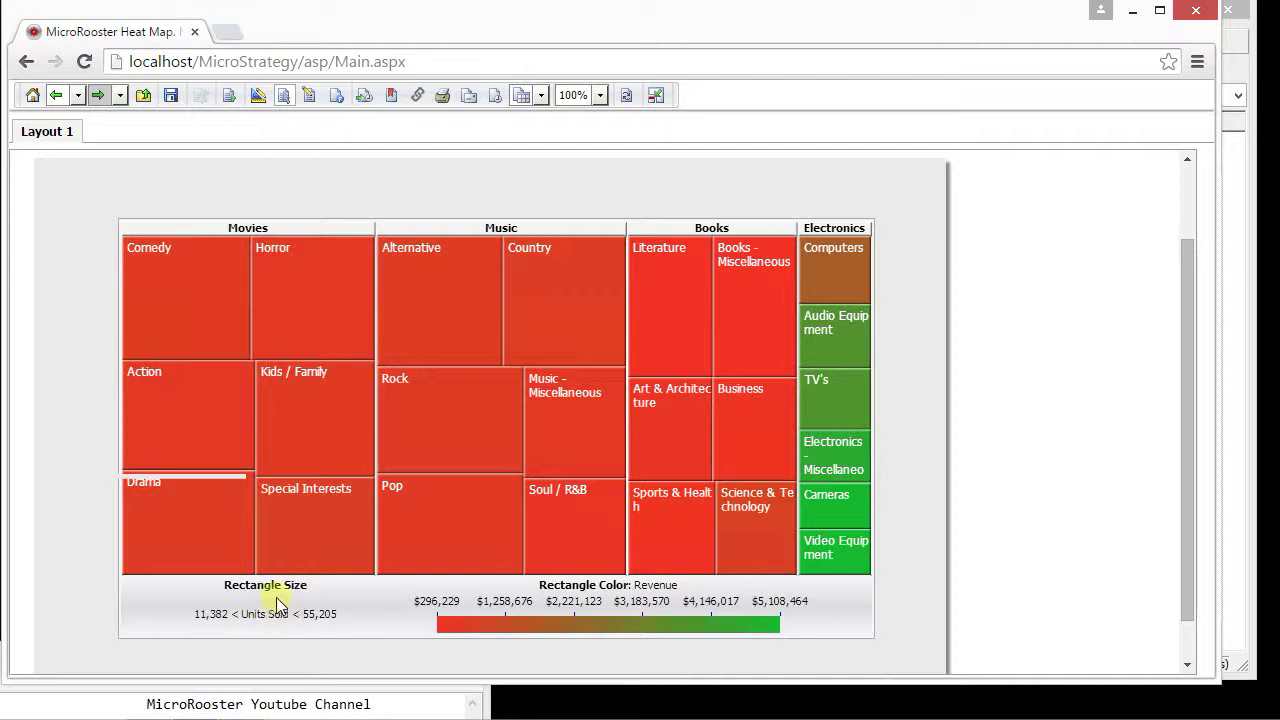
{"action": "right_click", "coordinate": [171, 286]}
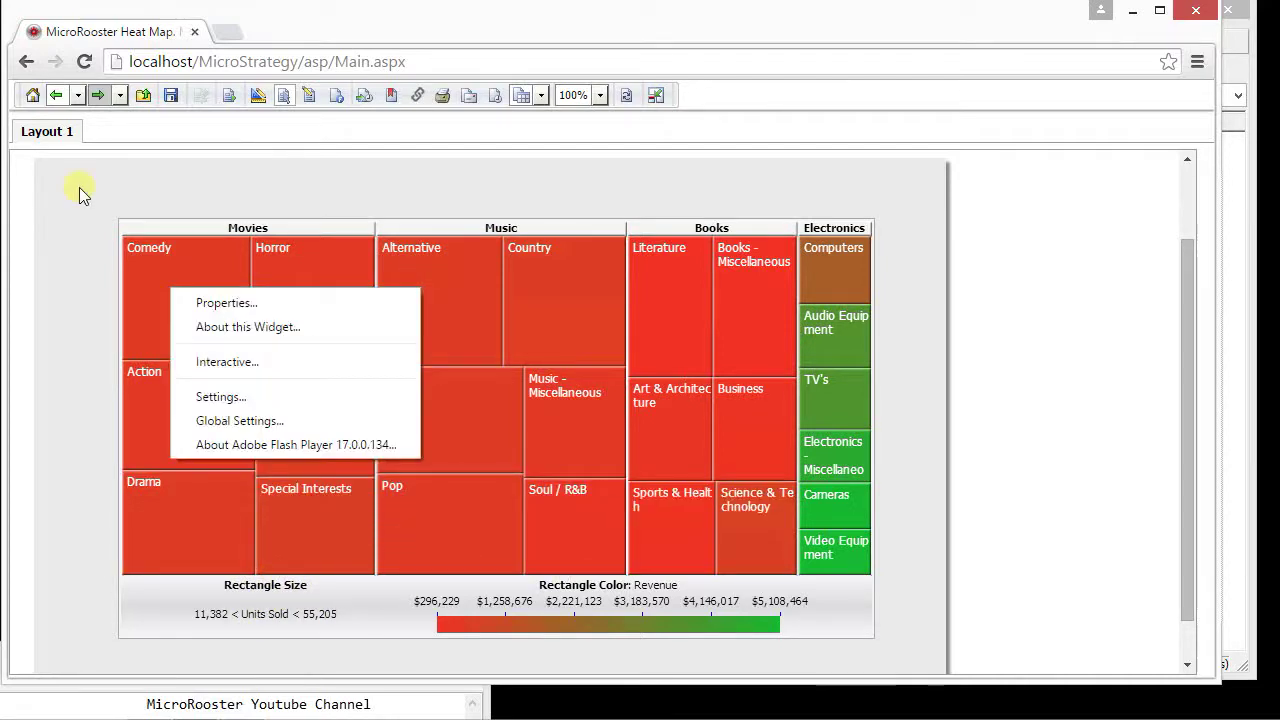
{"action": "left_click", "coordinate": [80, 190]}
{"action": "left_click", "coordinate": [288, 99]}
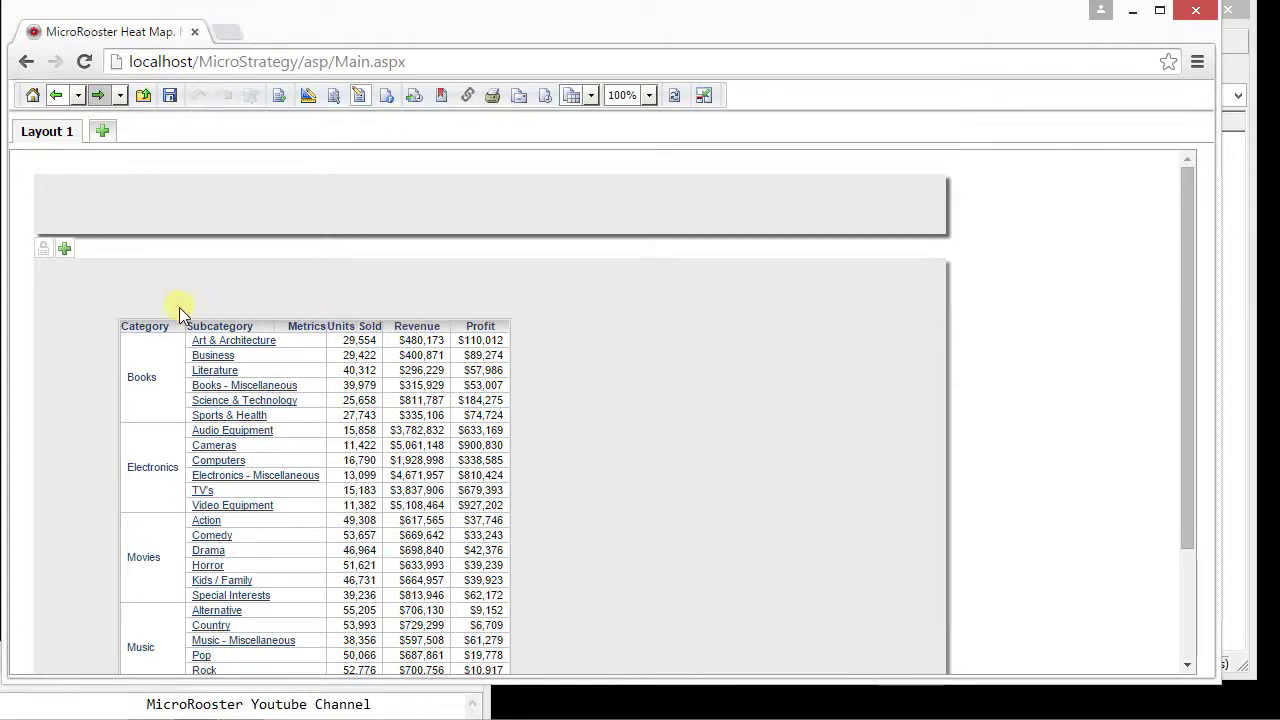
{"action": "left_click", "coordinate": [384, 100]}
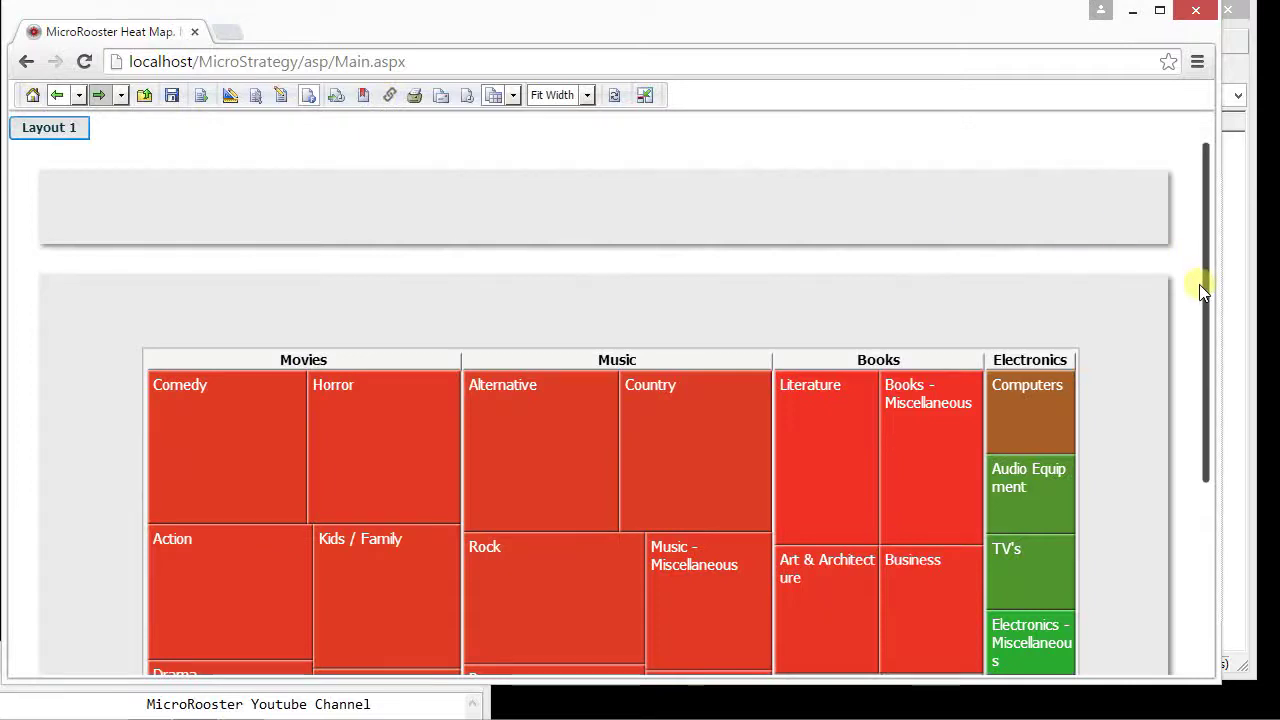
{"action": "left_click", "coordinate": [268, 104]}
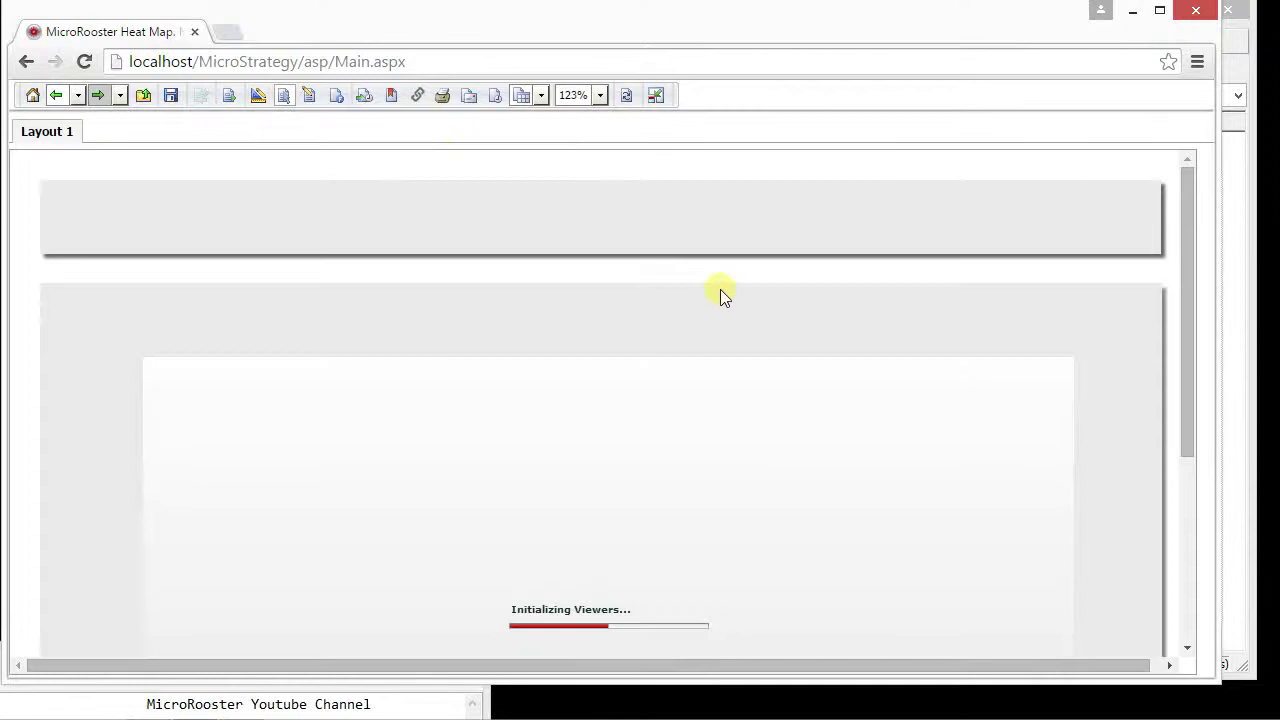
{"action": "scroll", "coordinate": [1186, 309], "scroll_direction": "down", "scroll_amount": 2}
{"action": "scroll", "coordinate": [1188, 331], "scroll_direction": "down", "scroll_amount": 3}
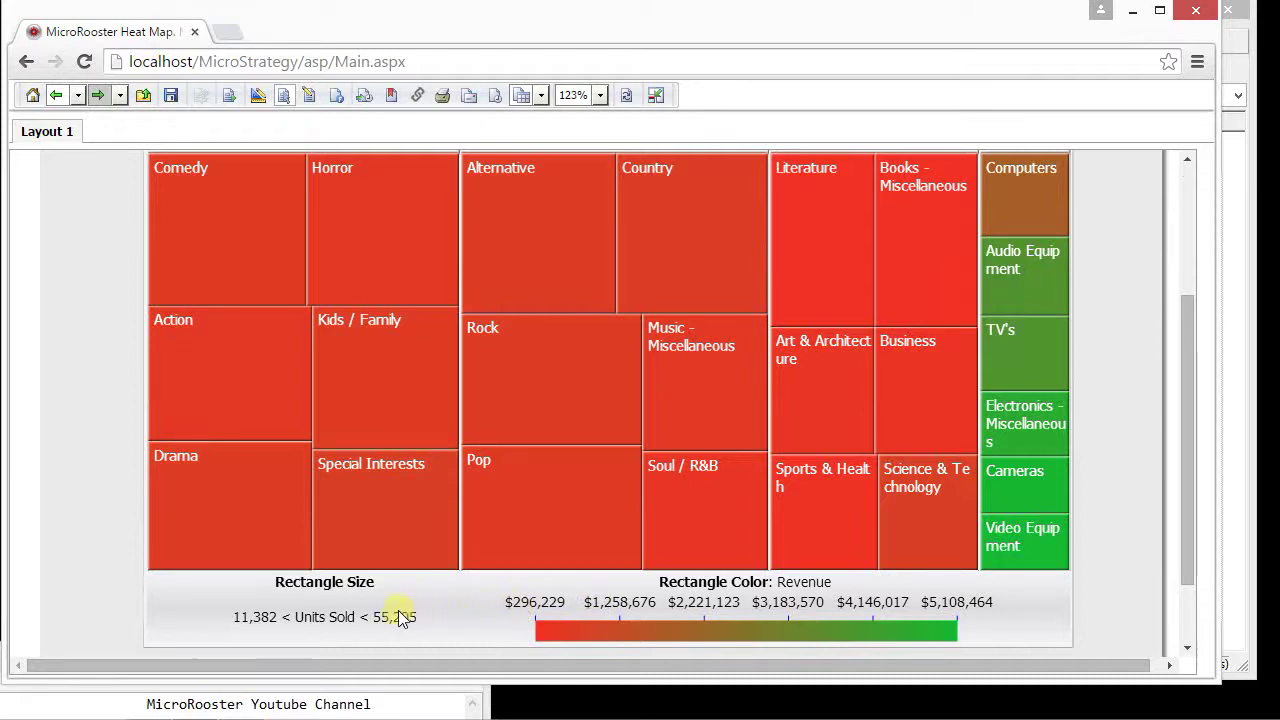
{"action": "mouse_move", "coordinate": [382, 220]}
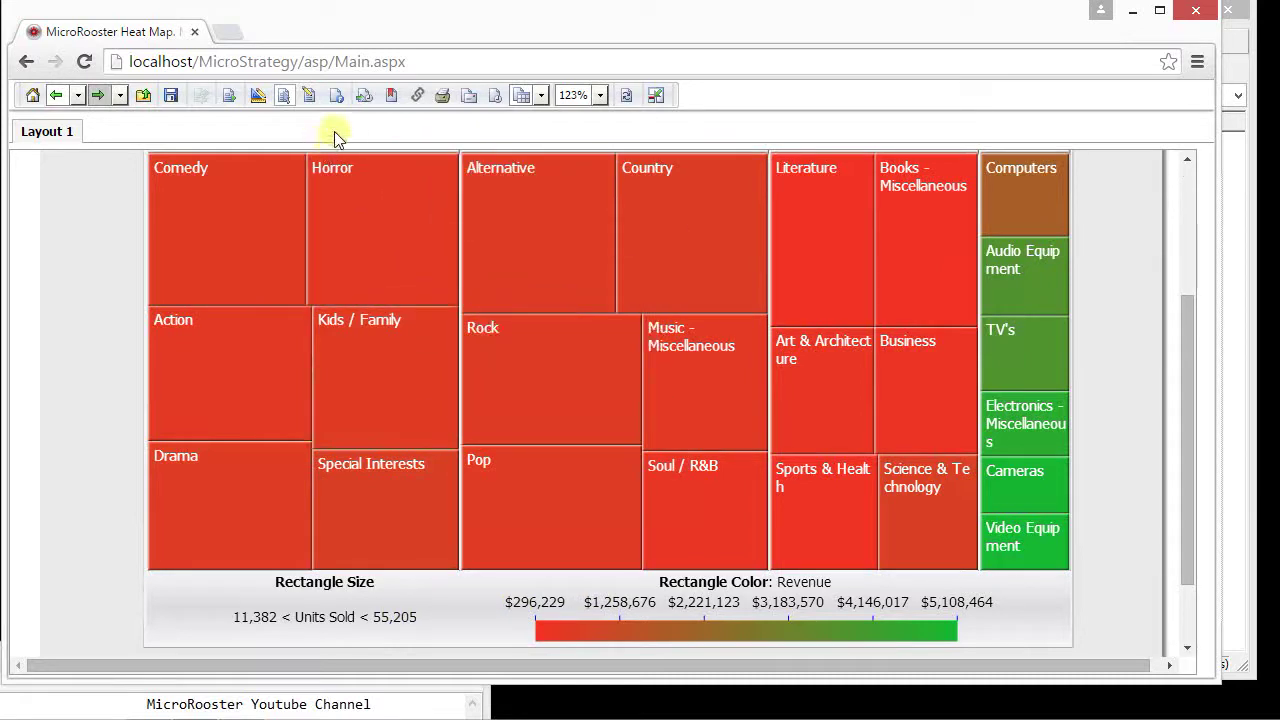
Give Revenue 2 decimal places via Advanced Formatting in Editable Mode, then return to Flash Mode
{"action": "left_click", "coordinate": [309, 97]}
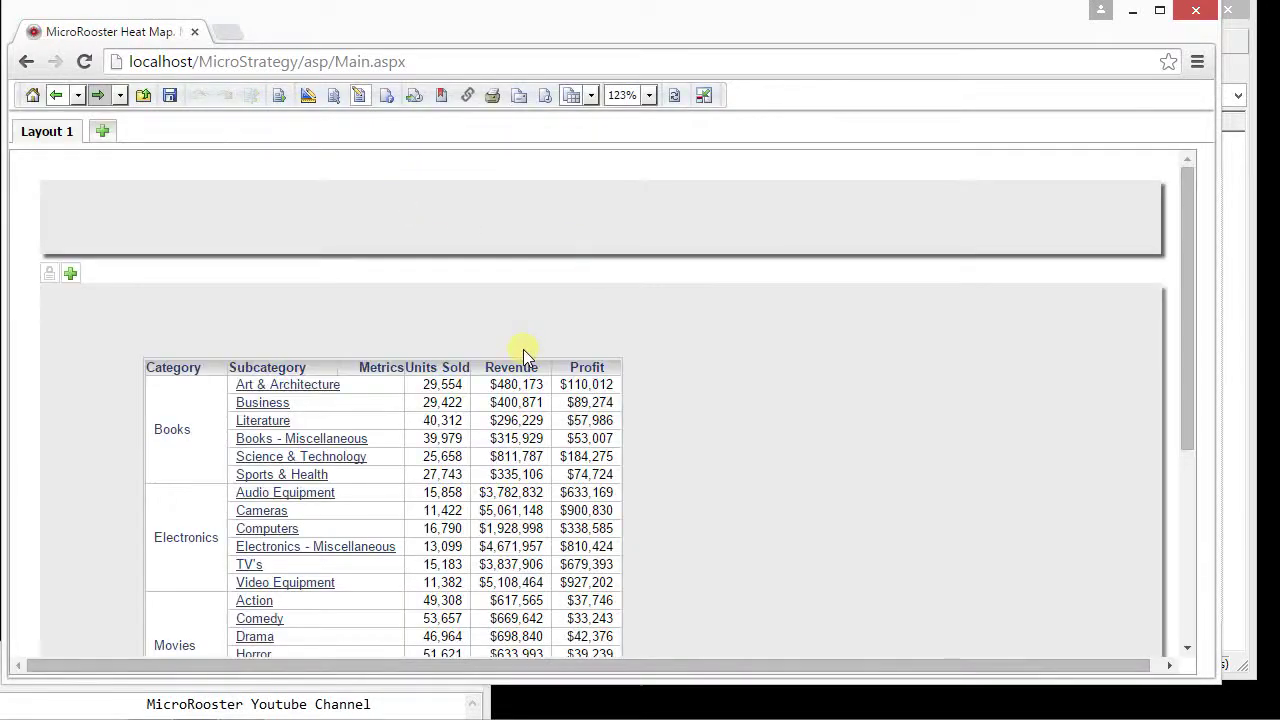
{"action": "right_click", "coordinate": [511, 366]}
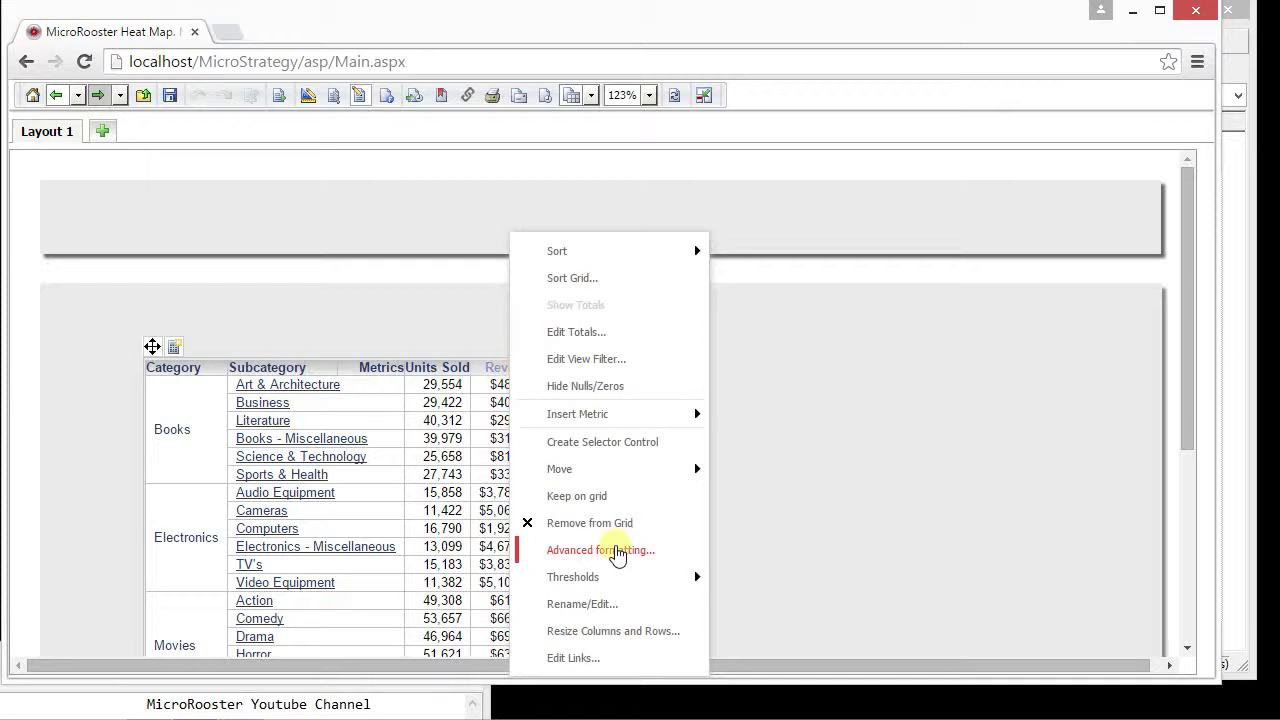
{"action": "left_click", "coordinate": [618, 556]}
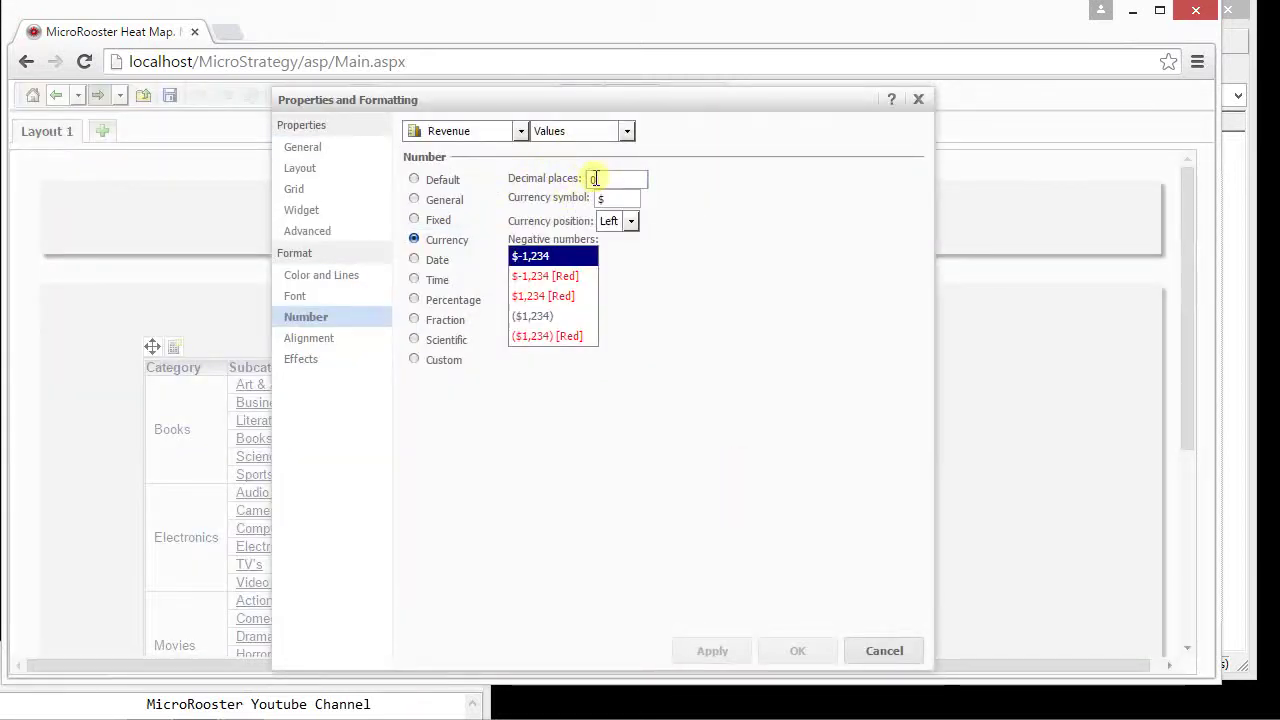
{"action": "left_click", "coordinate": [588, 178]}
{"action": "type", "text": "2"}
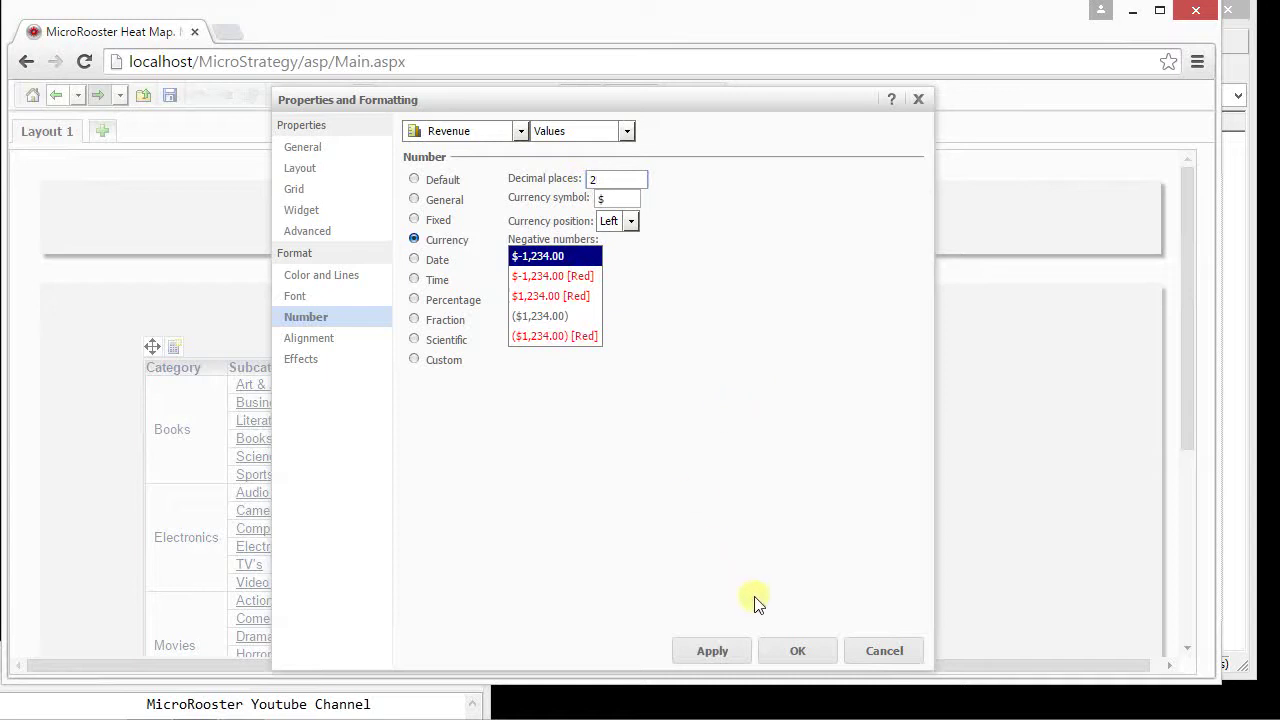
{"action": "left_click", "coordinate": [786, 638]}
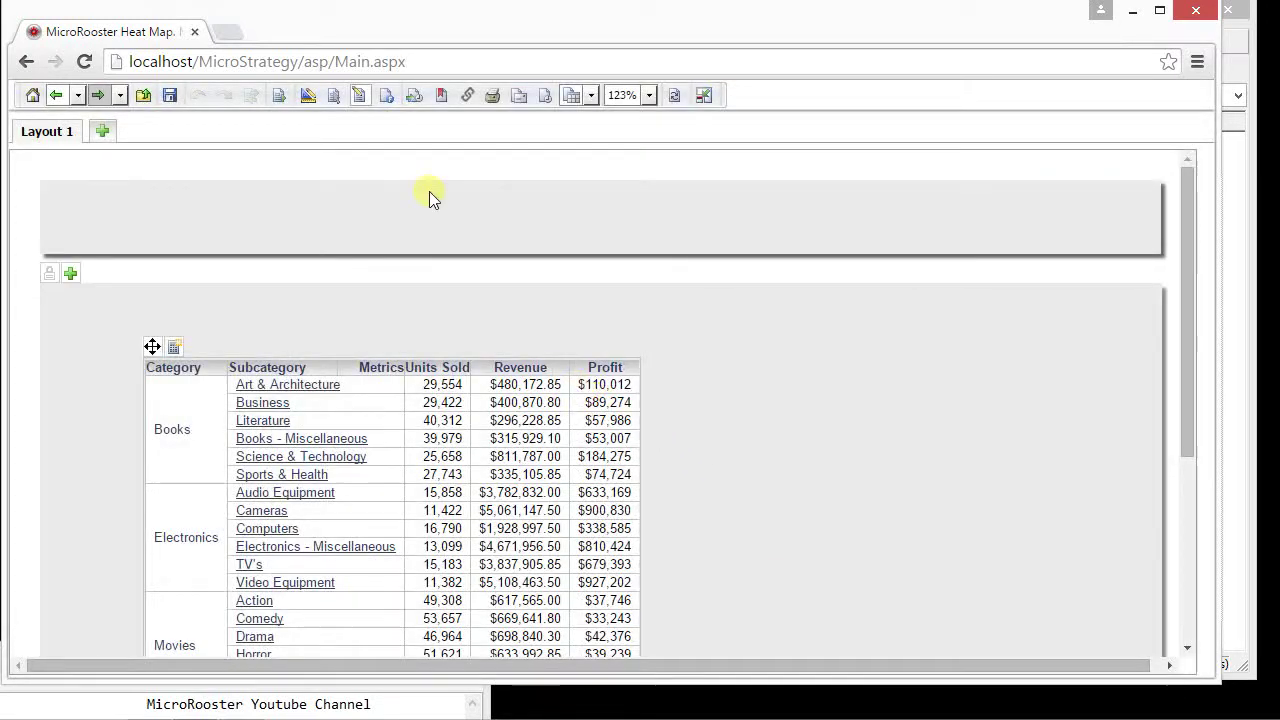
{"action": "left_click", "coordinate": [336, 102]}
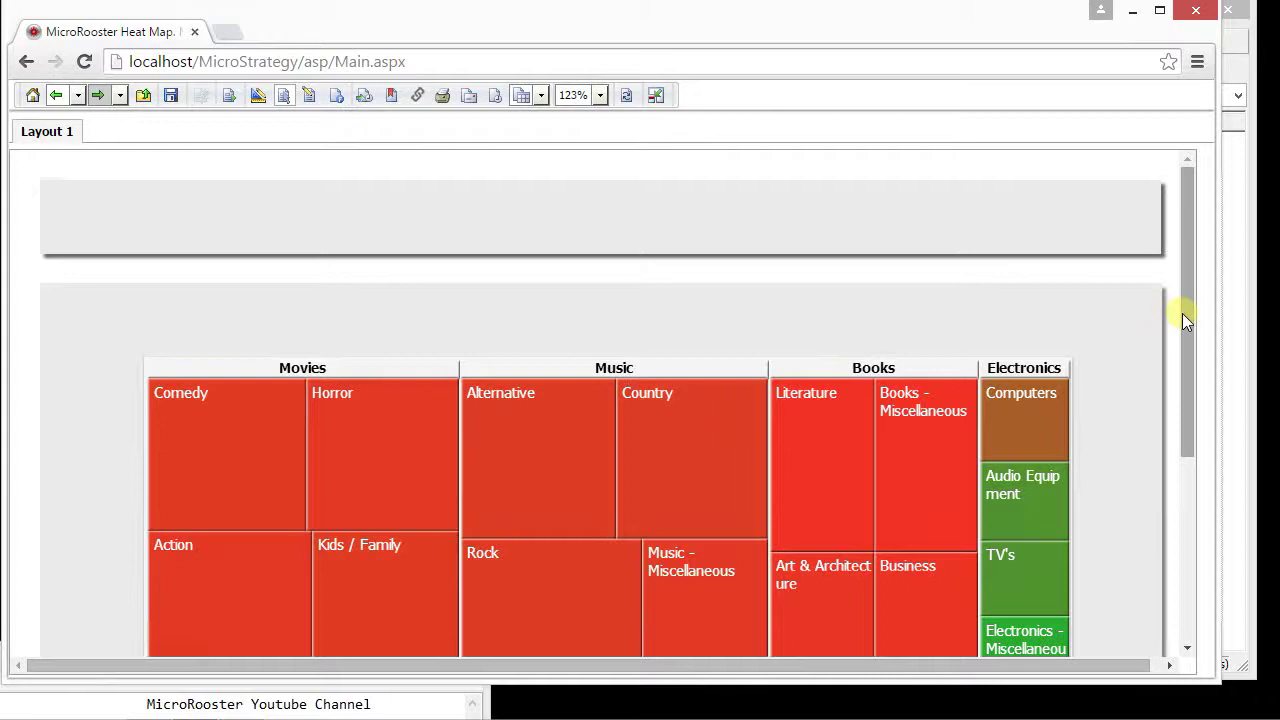
{"action": "left_click_drag", "start_coordinate": [1182, 313], "coordinate": [1190, 442]}
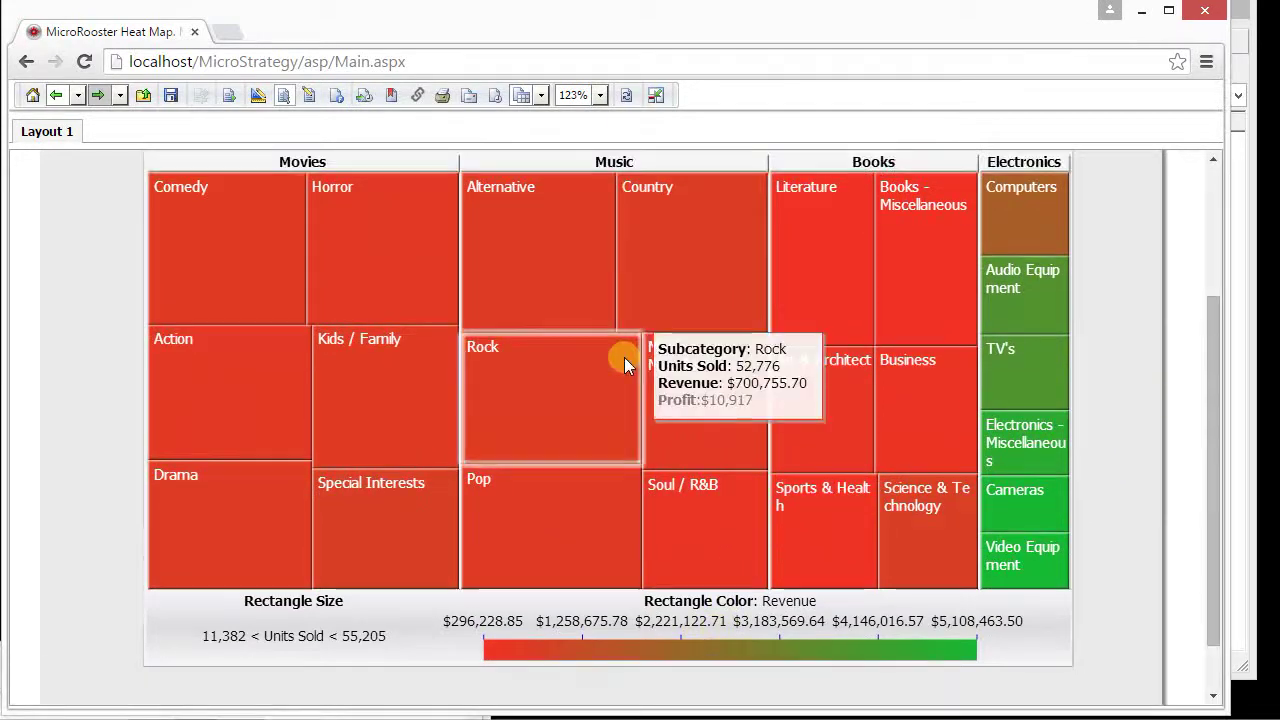
{"action": "mouse_move", "coordinate": [591, 303]}
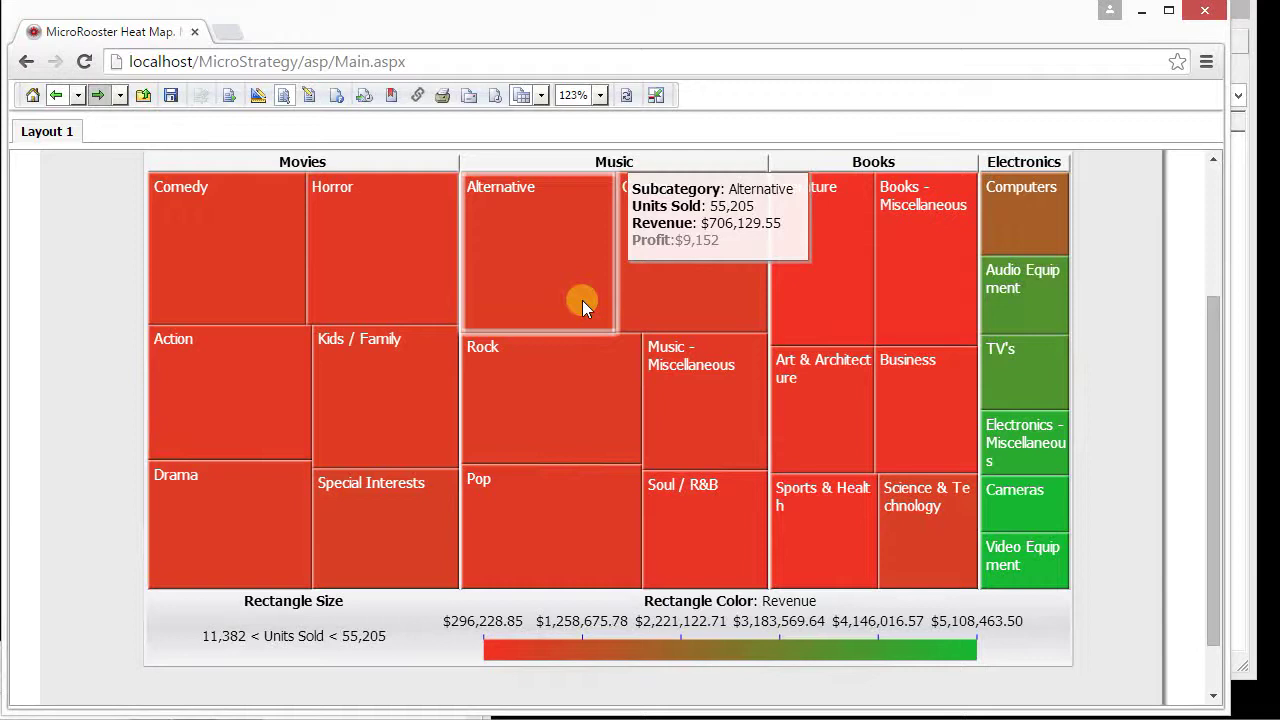
Open the Heat Map widget's Properties with Show Labels on and review the Layout options
{"action": "right_click", "coordinate": [582, 300]}
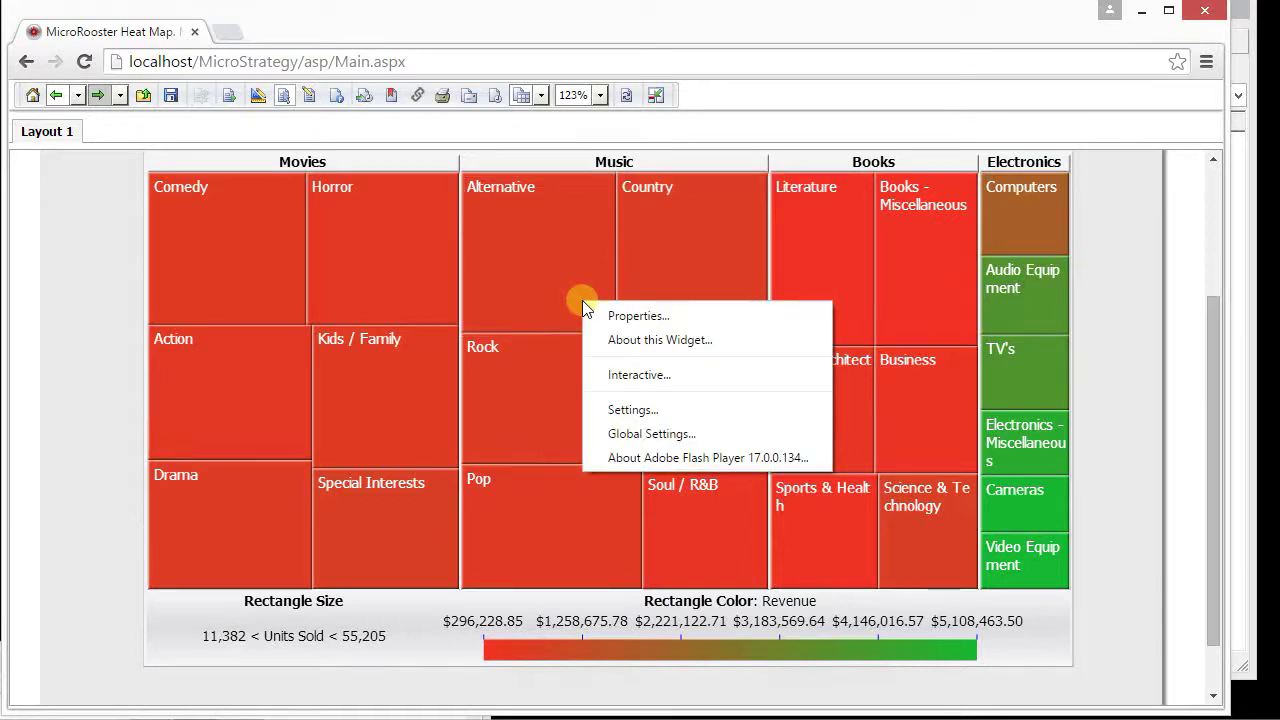
{"action": "left_click", "coordinate": [637, 318]}
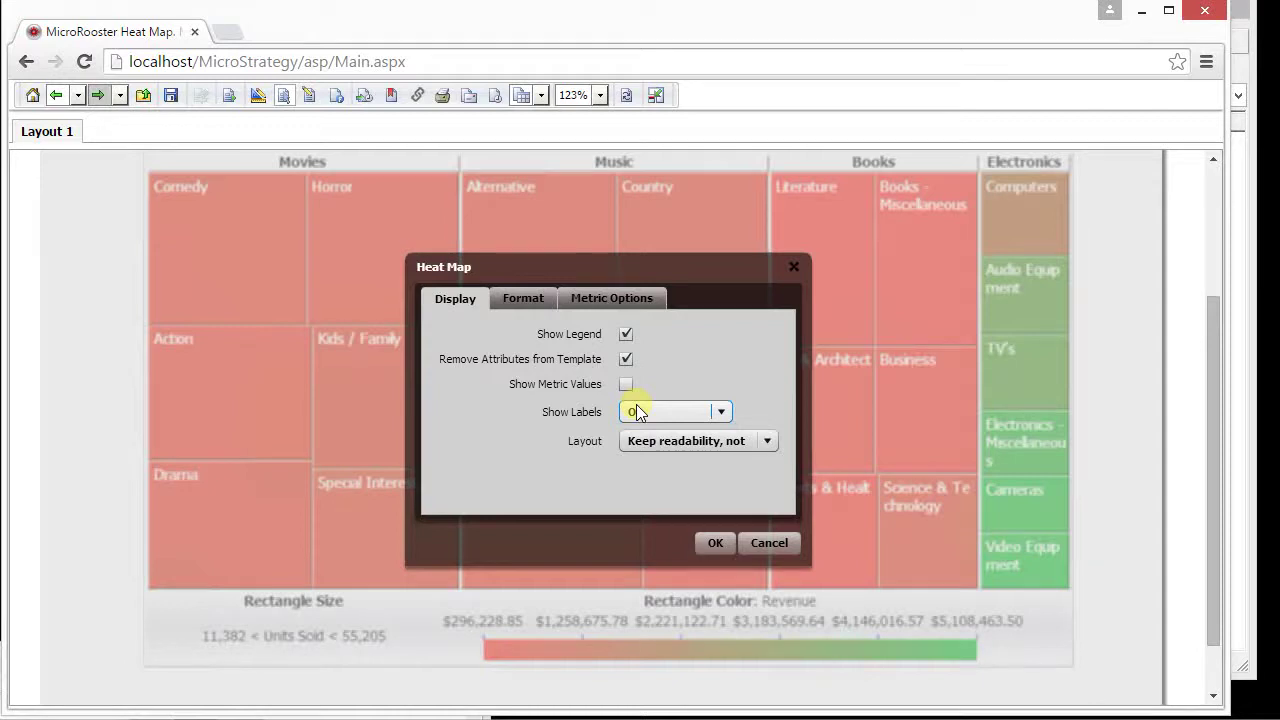
{"action": "left_click", "coordinate": [660, 441]}
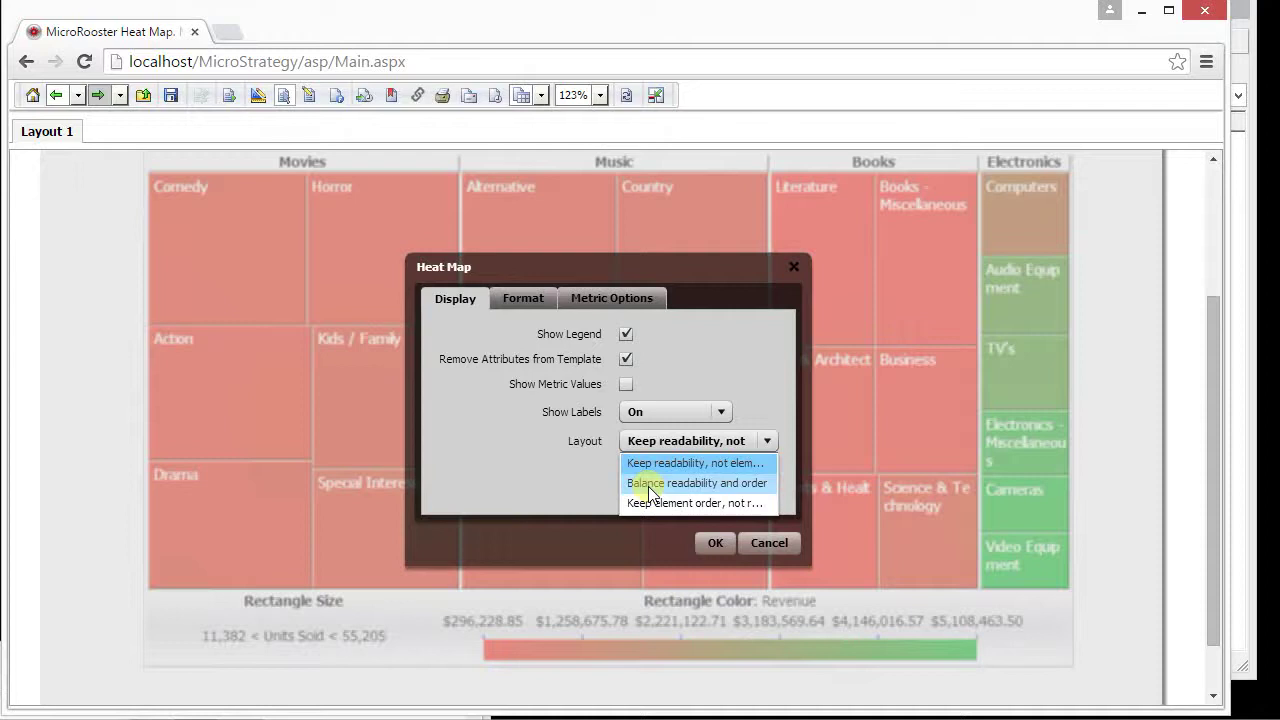
Set the heat map's header color to black, border to red and background to blue
{"action": "left_click", "coordinate": [576, 453]}
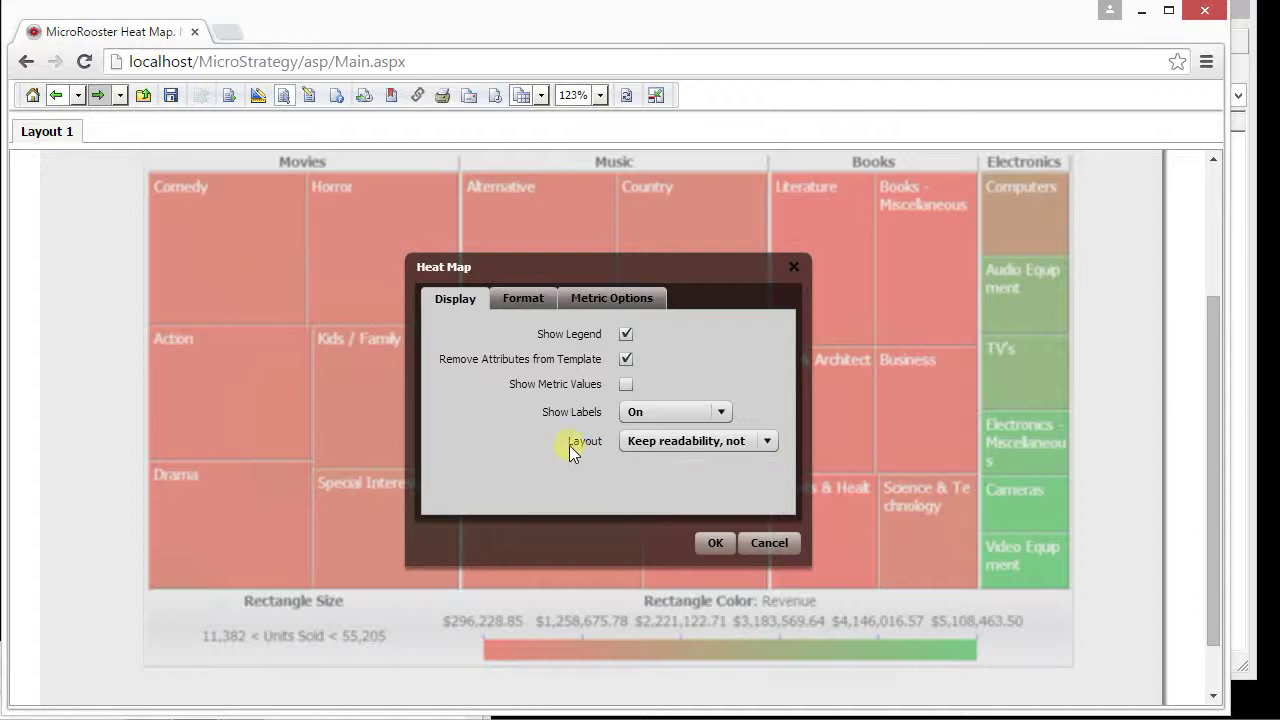
{"action": "left_click", "coordinate": [539, 297]}
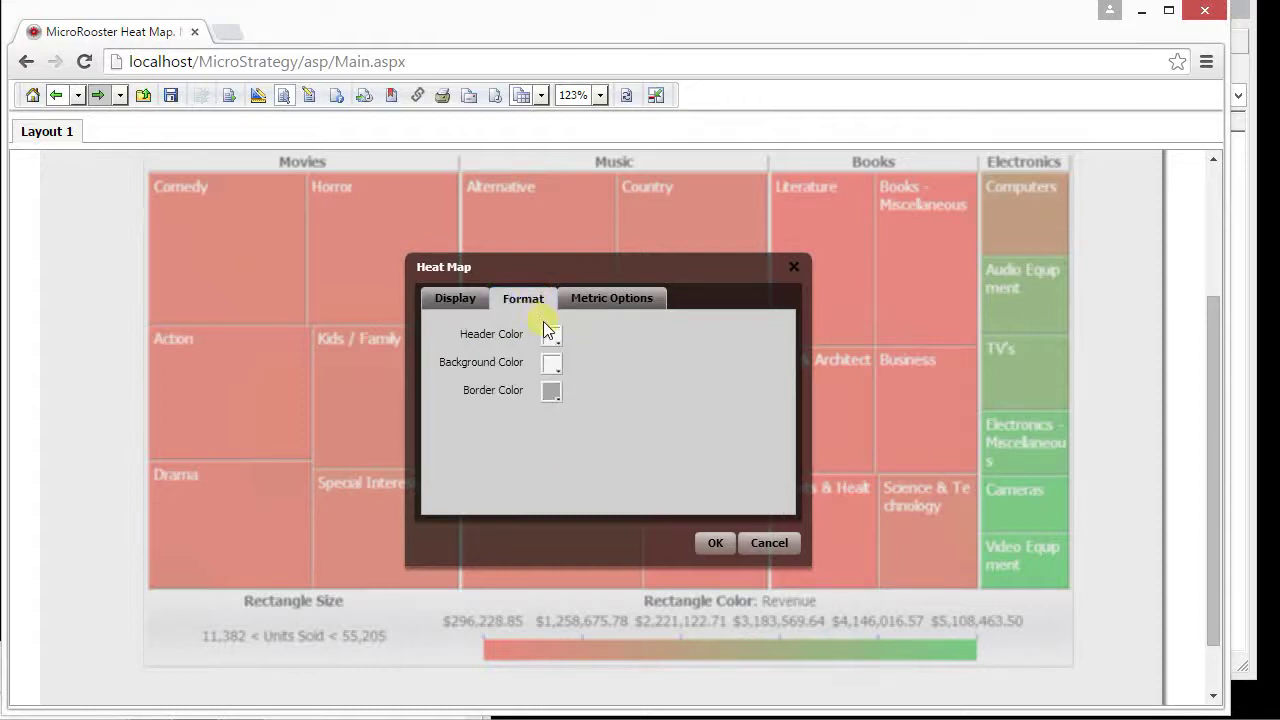
{"action": "left_click", "coordinate": [552, 333]}
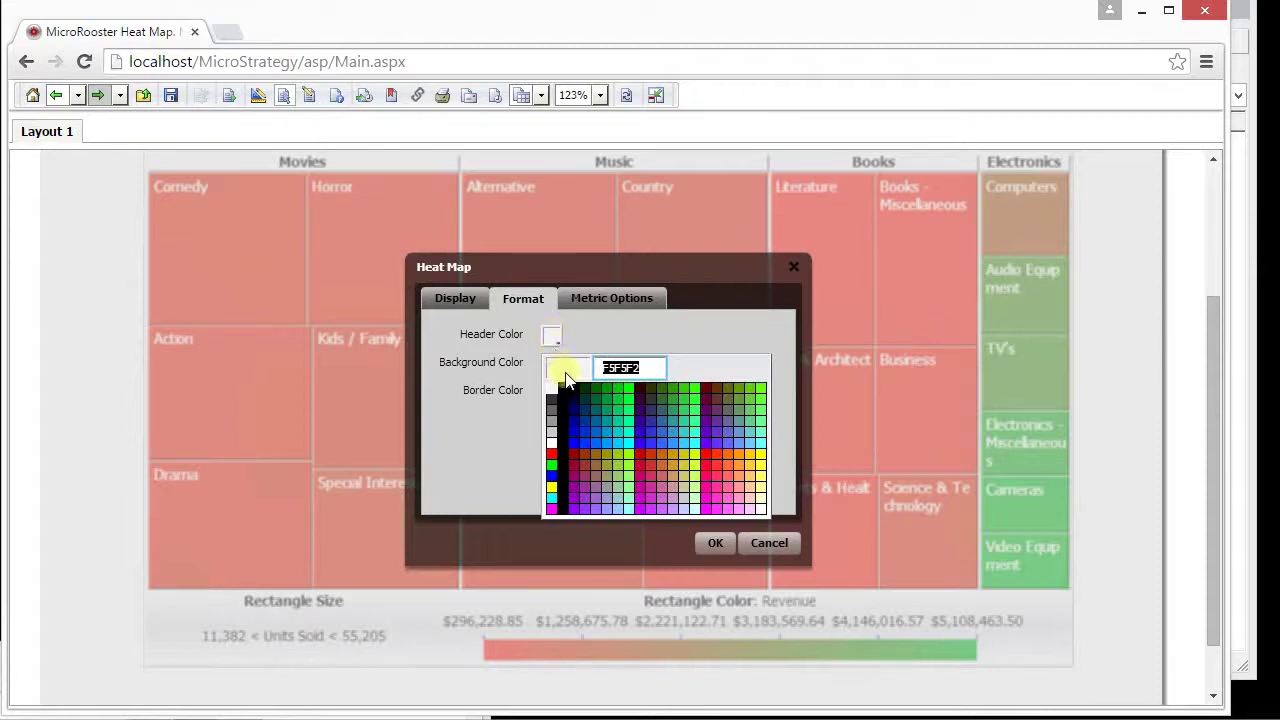
{"action": "left_click", "coordinate": [563, 389]}
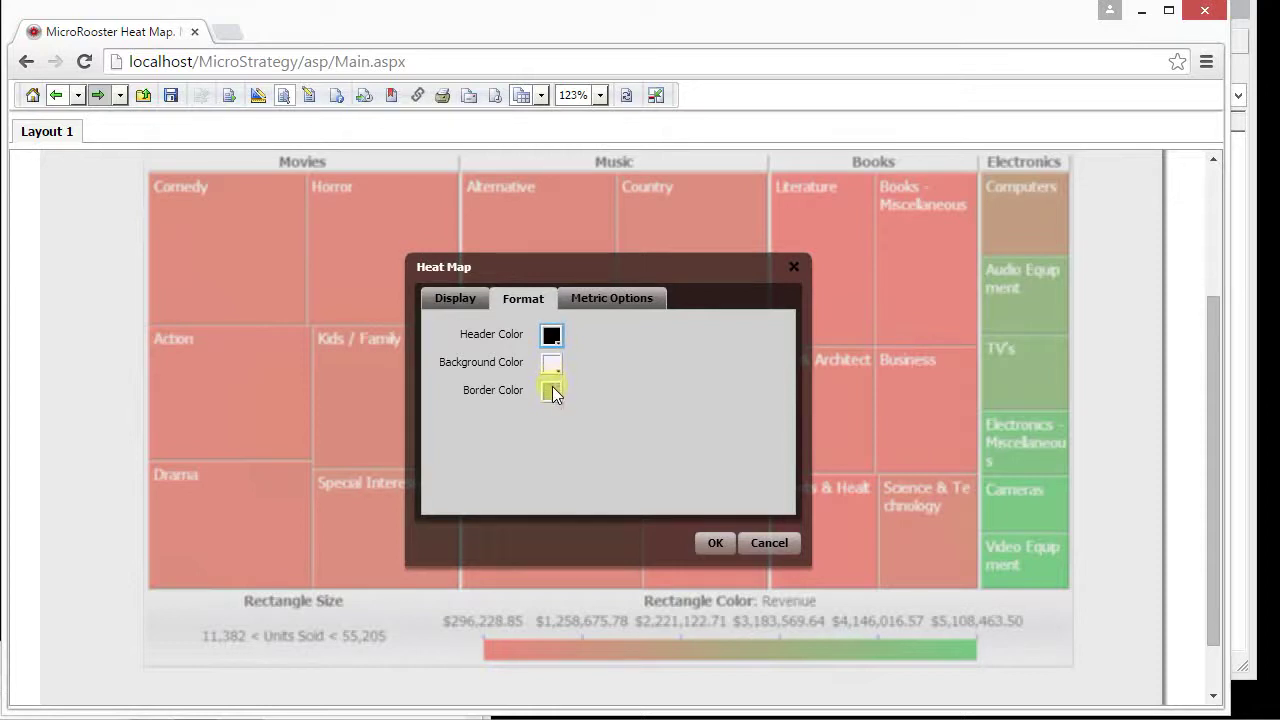
{"action": "left_click", "coordinate": [552, 391]}
{"action": "left_click", "coordinate": [552, 468]}
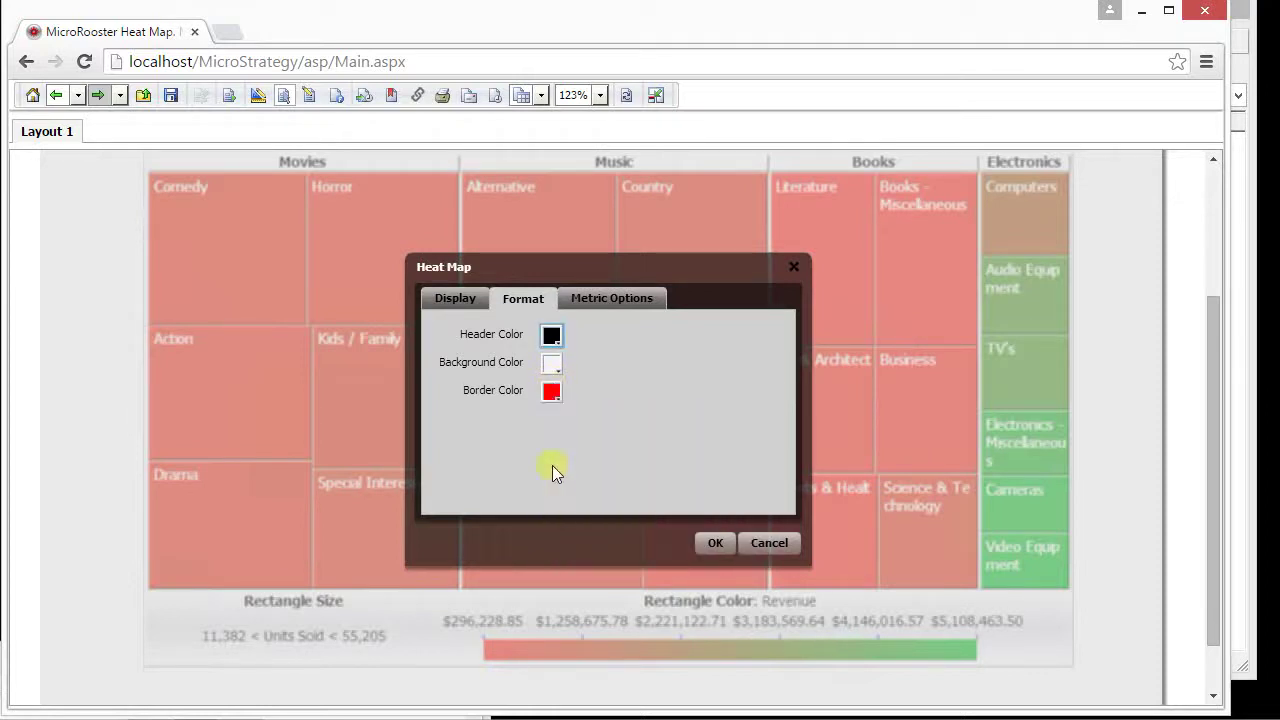
{"action": "left_click", "coordinate": [552, 362]}
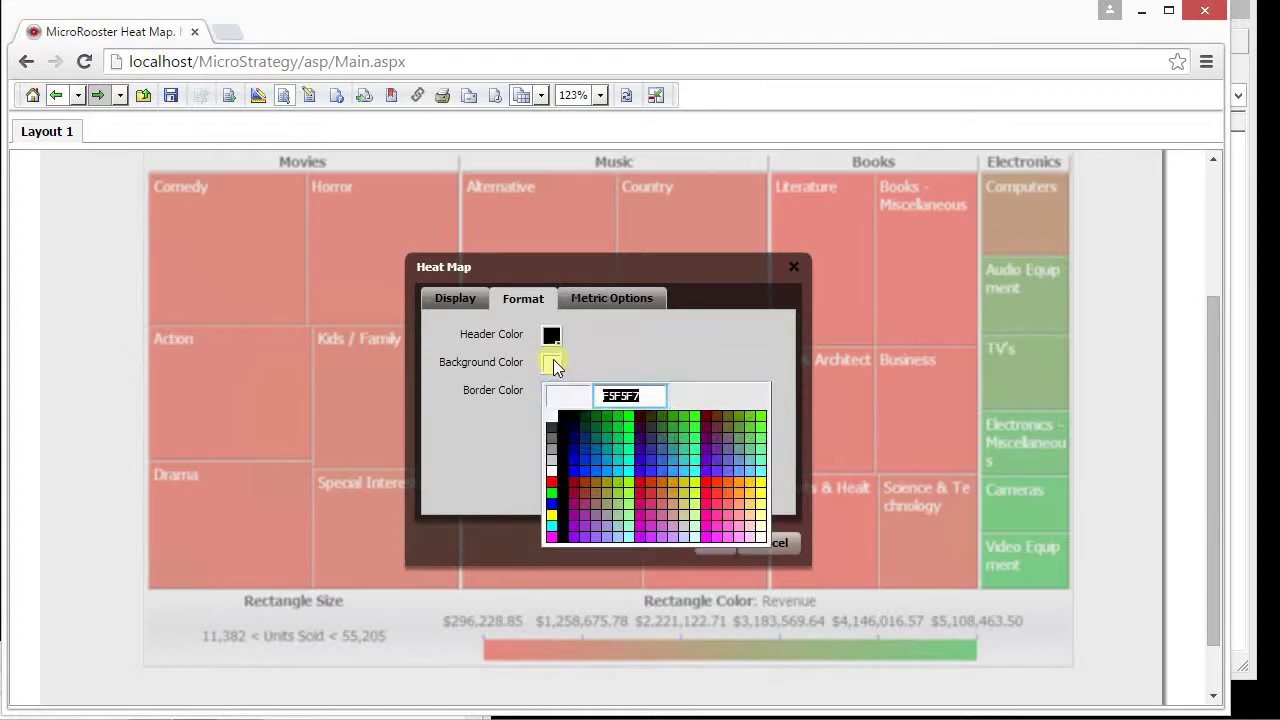
{"action": "left_click", "coordinate": [571, 457]}
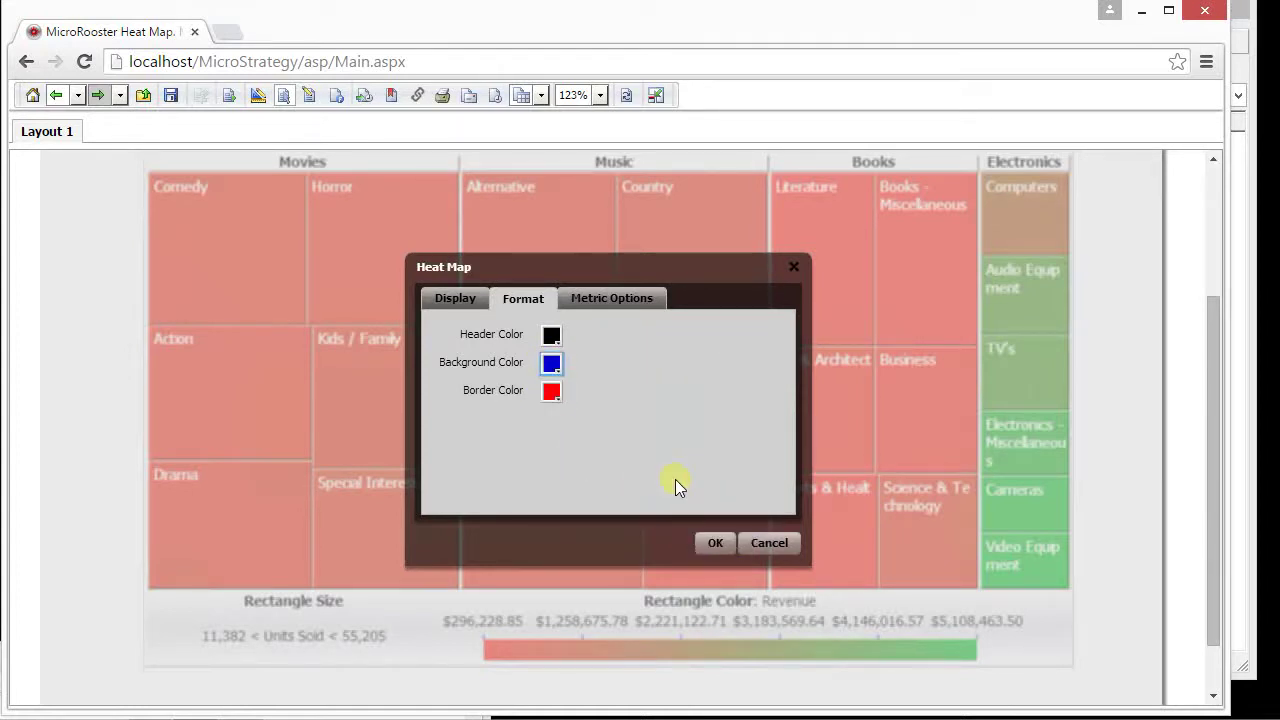
Keep Units Sold with Sum in Metric Options and apply the heat map settings
{"action": "left_click", "coordinate": [611, 306]}
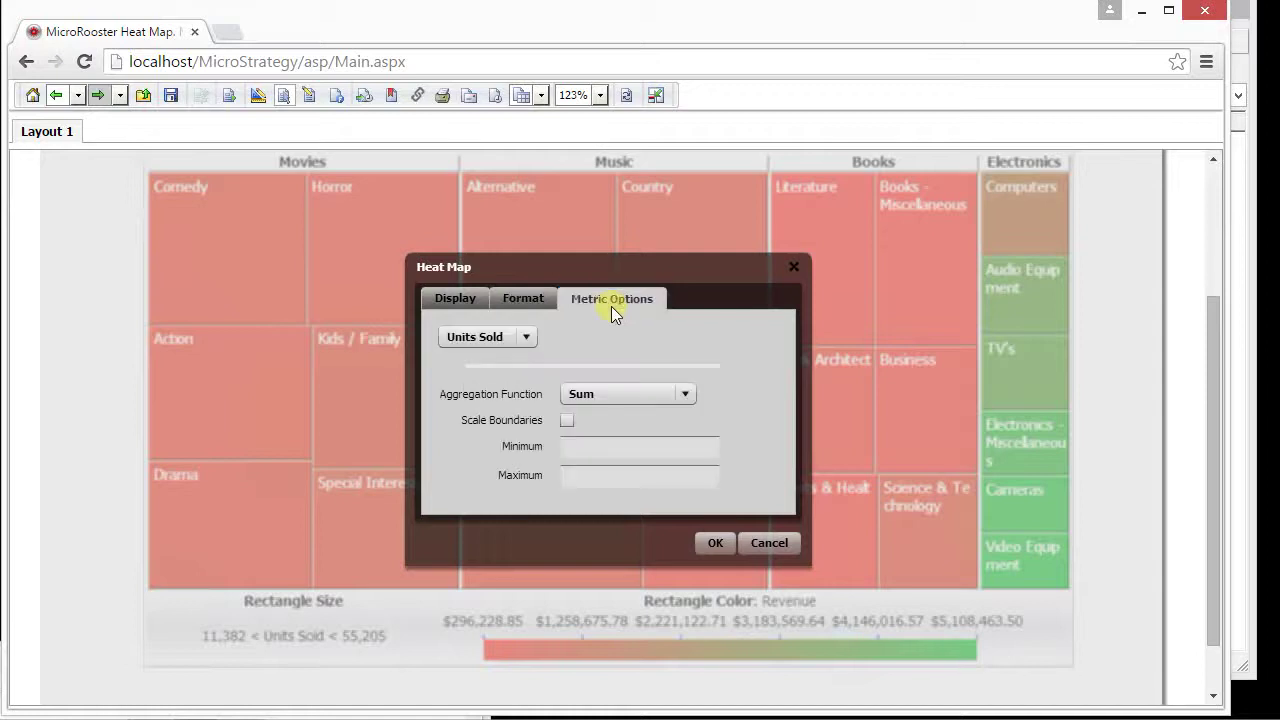
{"action": "left_click", "coordinate": [531, 334]}
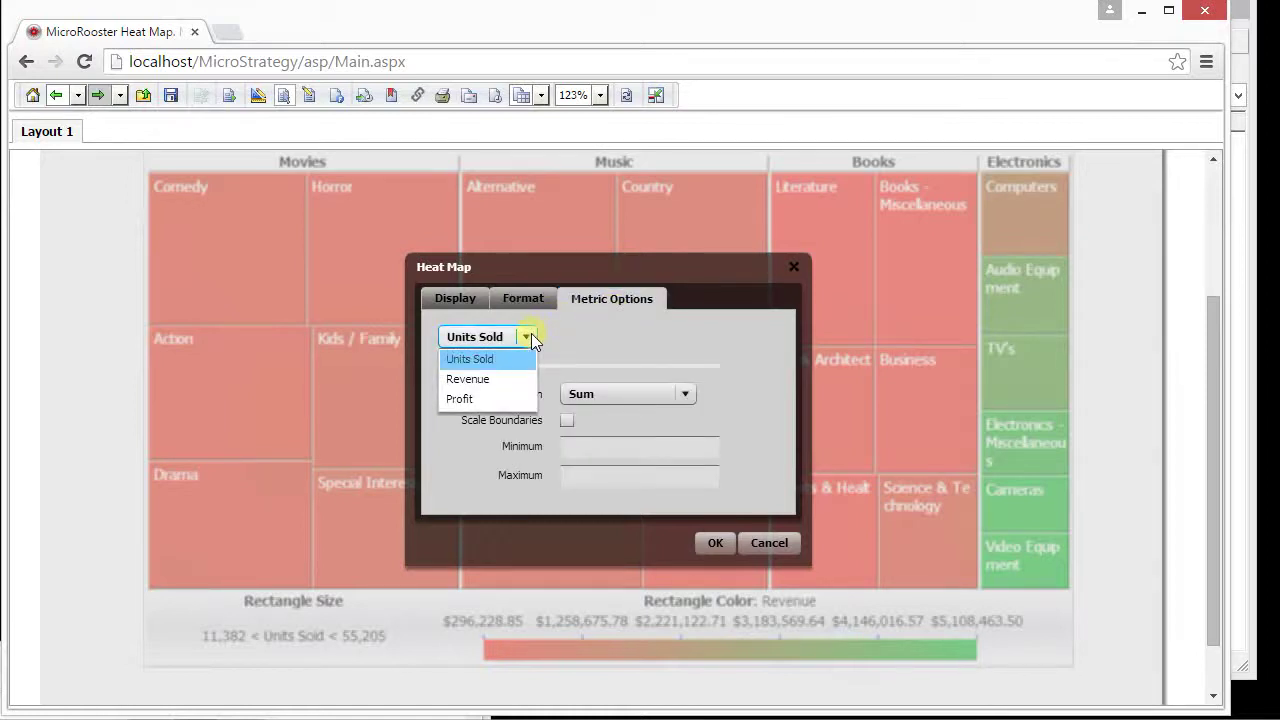
{"action": "left_click", "coordinate": [531, 334]}
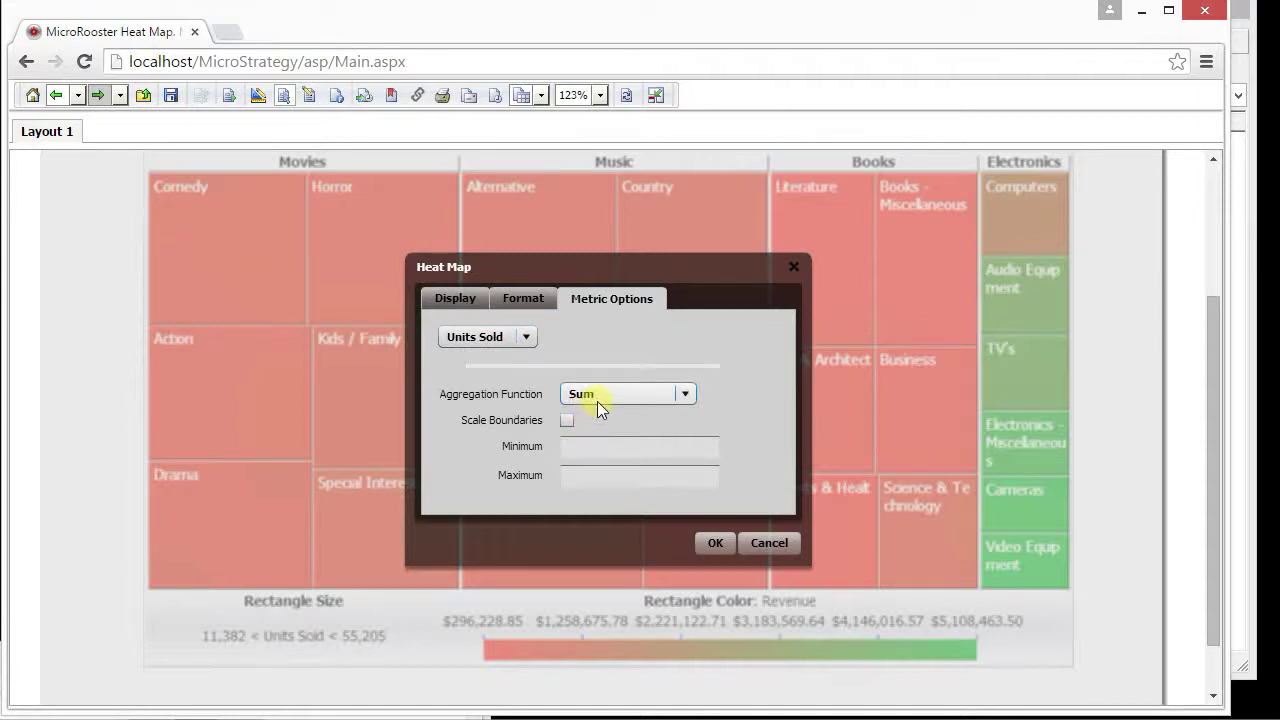
{"action": "left_click", "coordinate": [625, 395]}
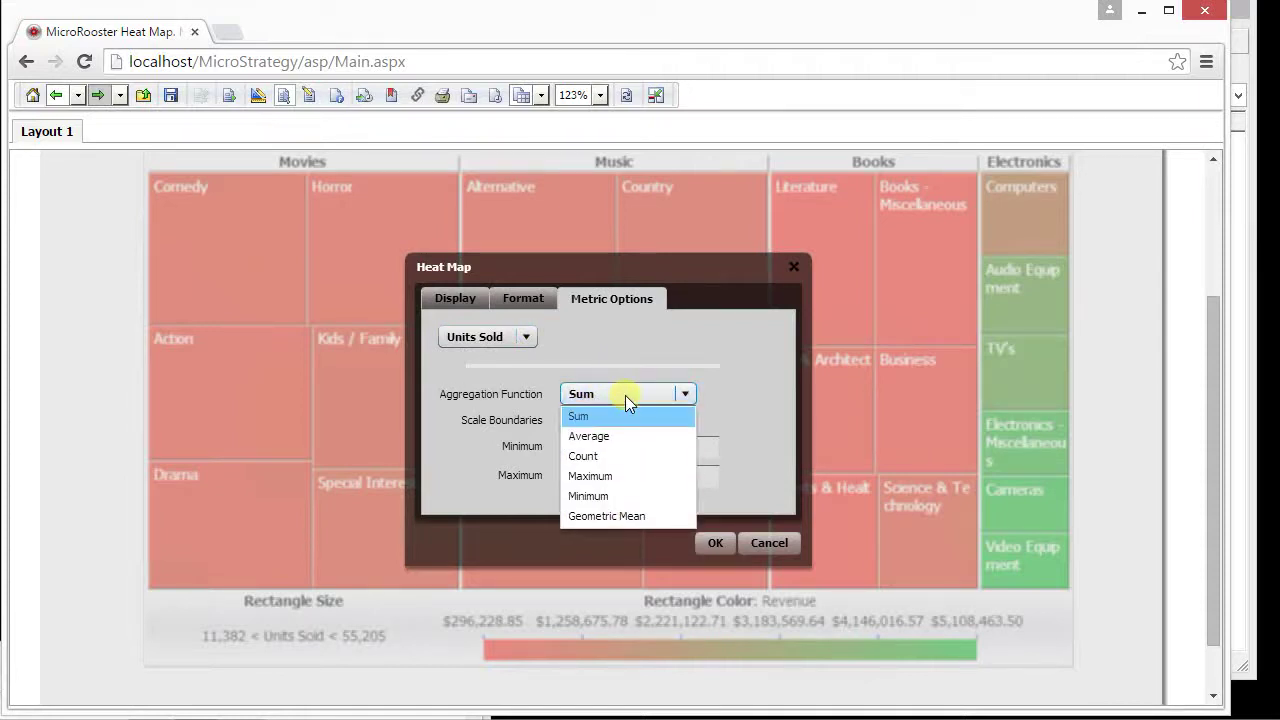
{"action": "left_click", "coordinate": [595, 341]}
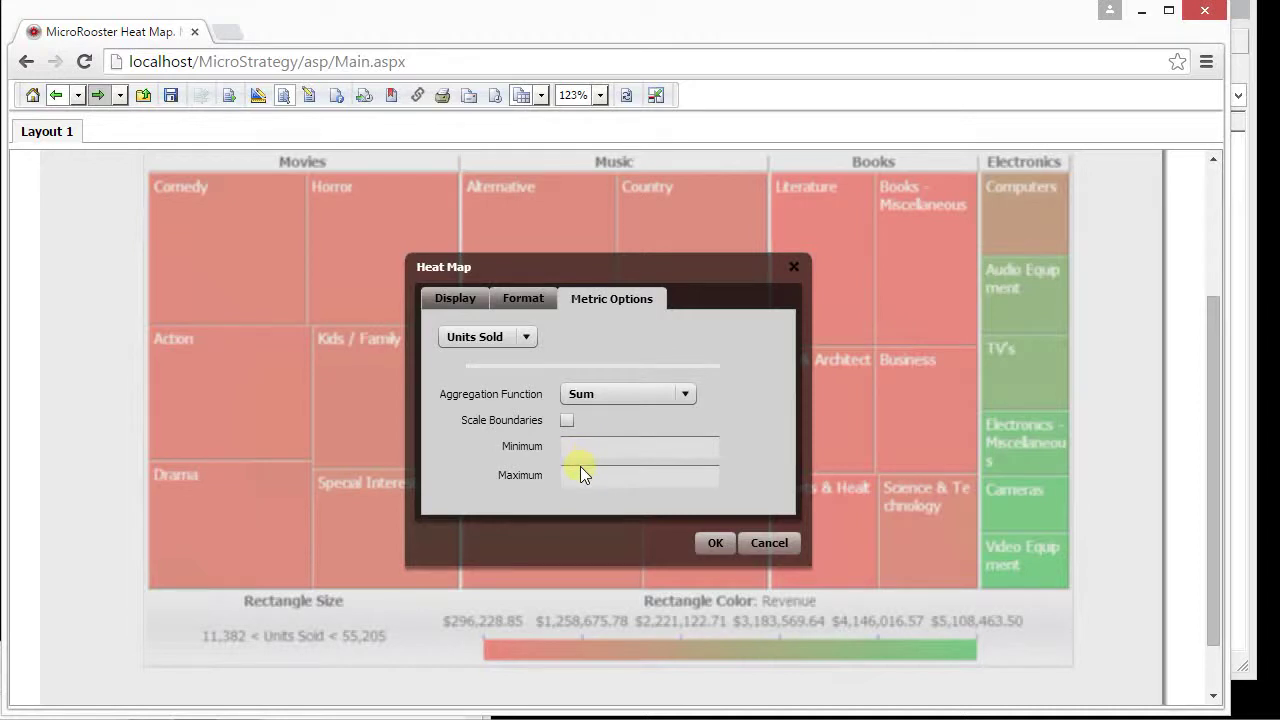
{"action": "left_click", "coordinate": [715, 542]}
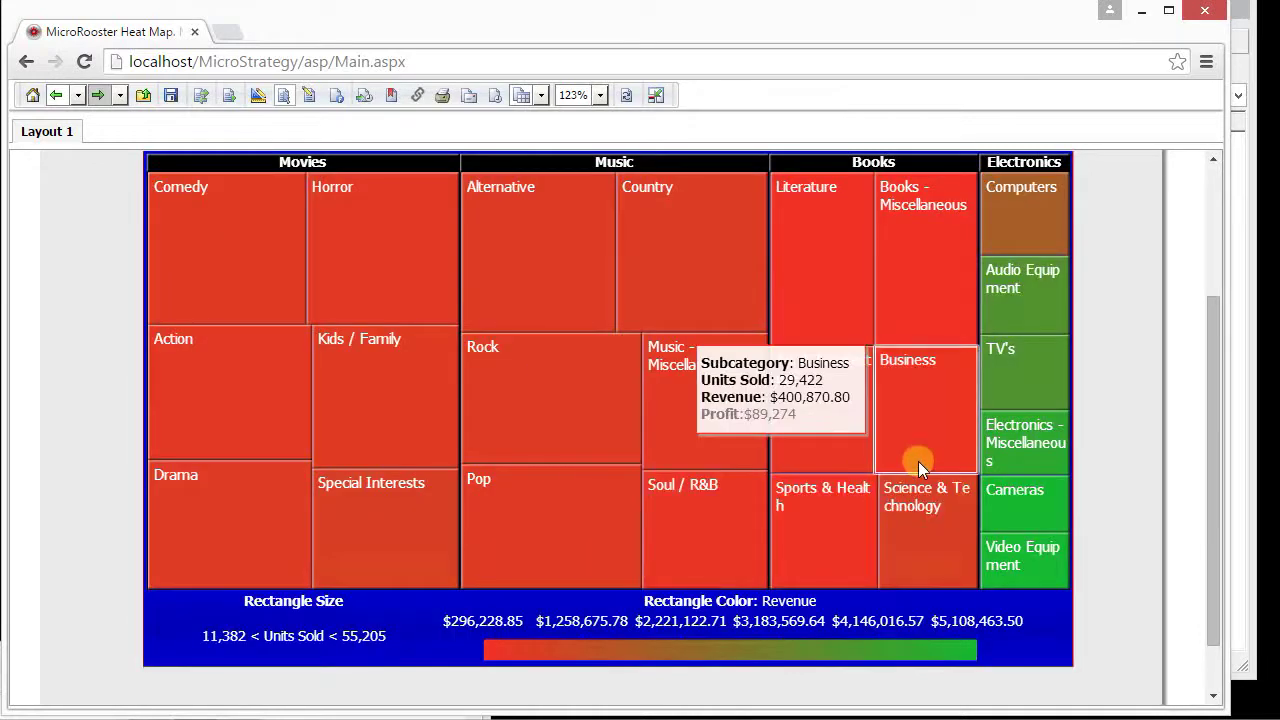
{"action": "mouse_move", "coordinate": [808, 164]}
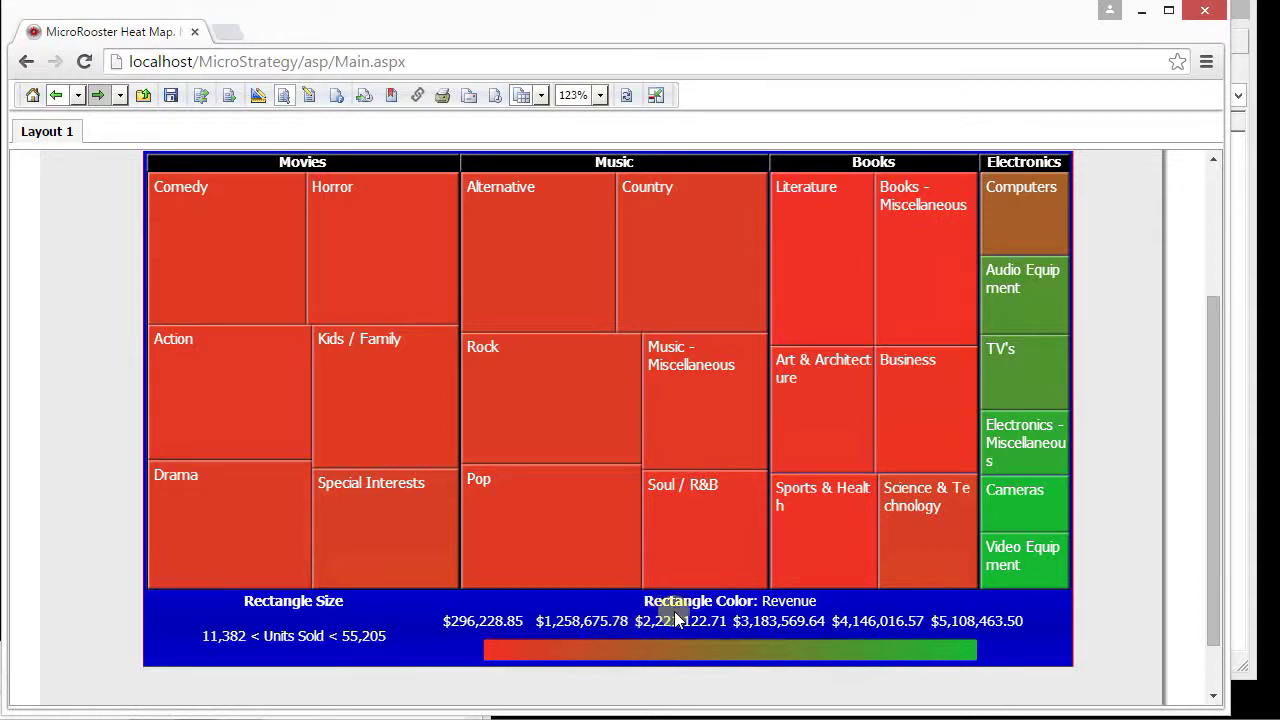
Open the widget's interactive control panel and dock it beside the treemap
{"action": "right_click", "coordinate": [541, 302]}
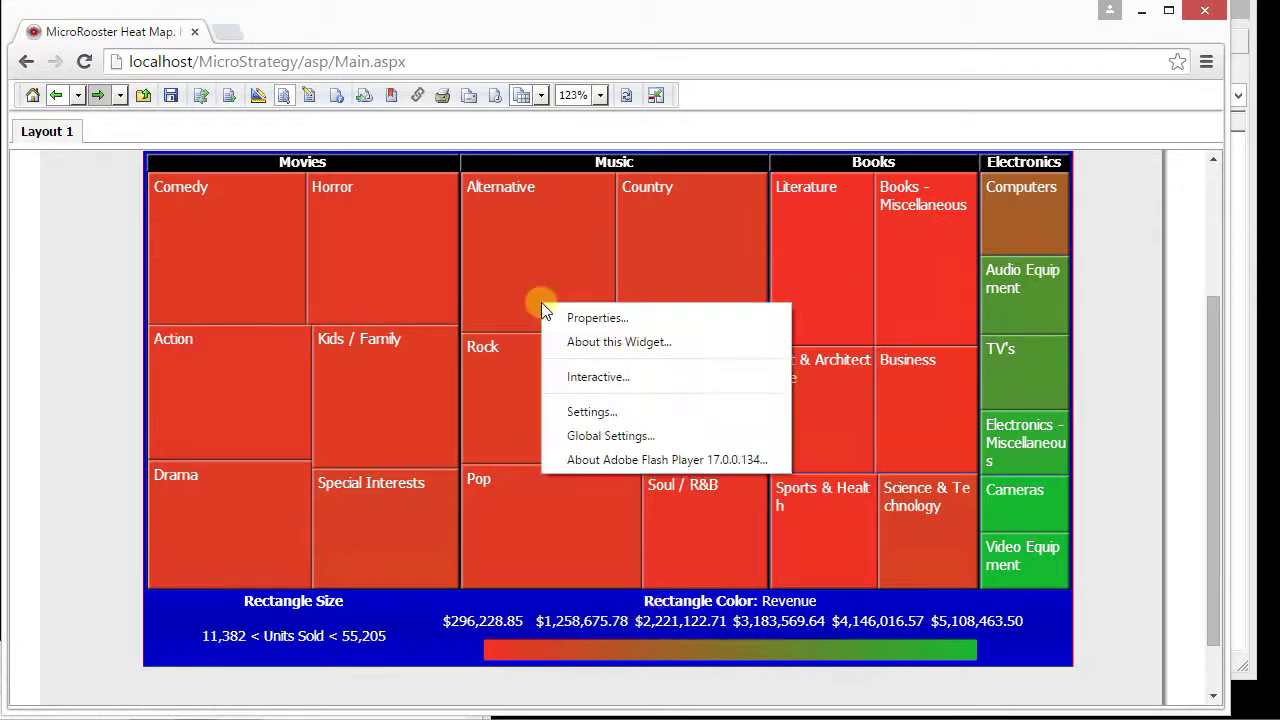
{"action": "left_click", "coordinate": [603, 380]}
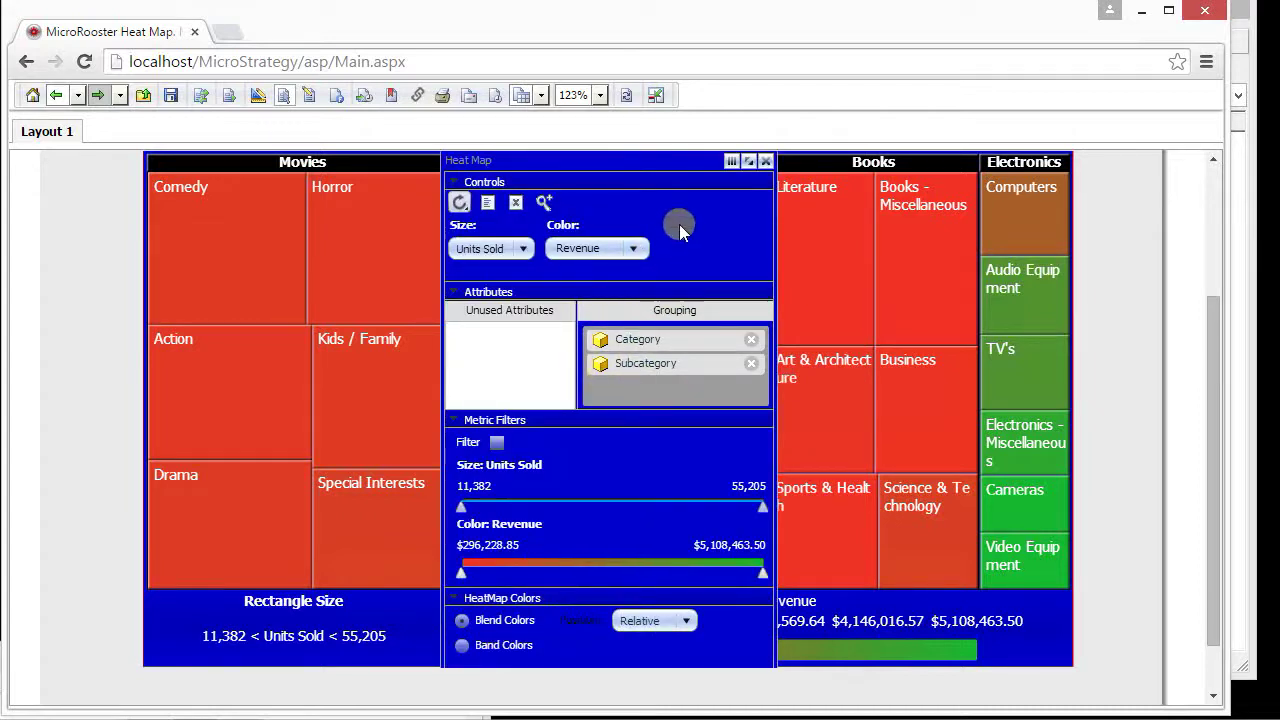
{"action": "left_click", "coordinate": [731, 162]}
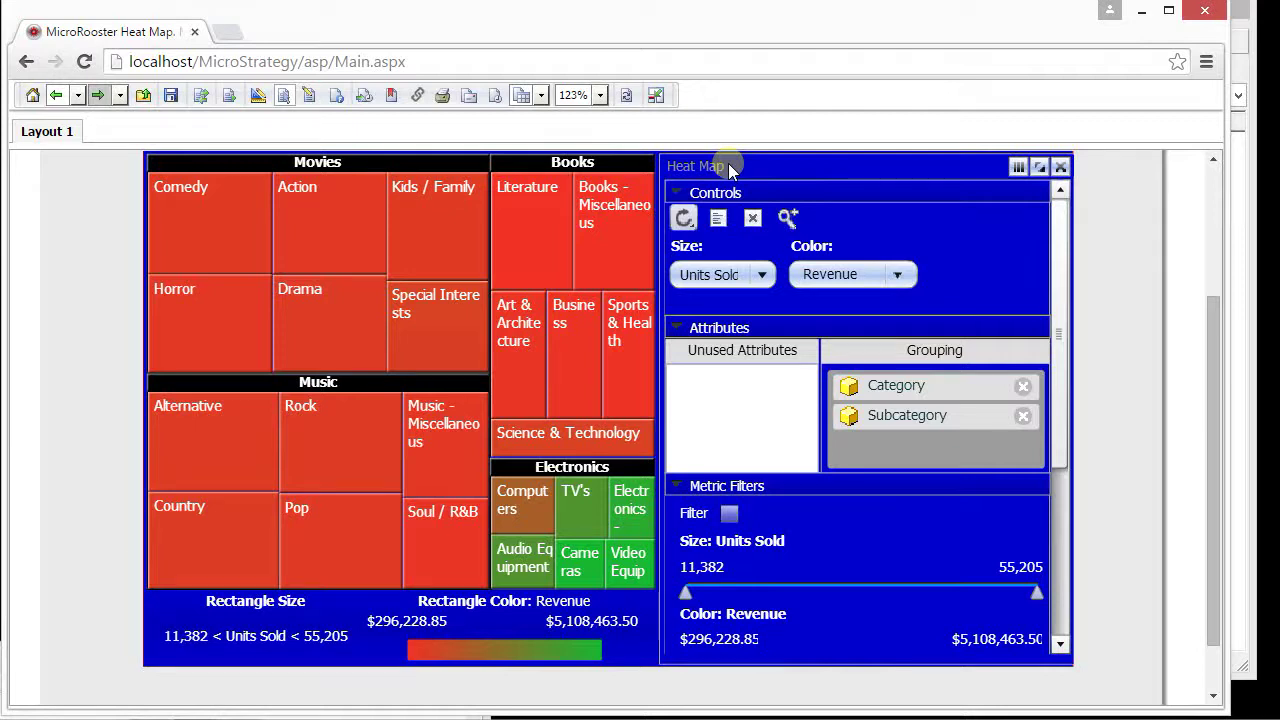
Enable Delete, remove the Music - Miscellaneous rectangle, and view the List of Deleted Items
{"action": "left_click", "coordinate": [753, 220]}
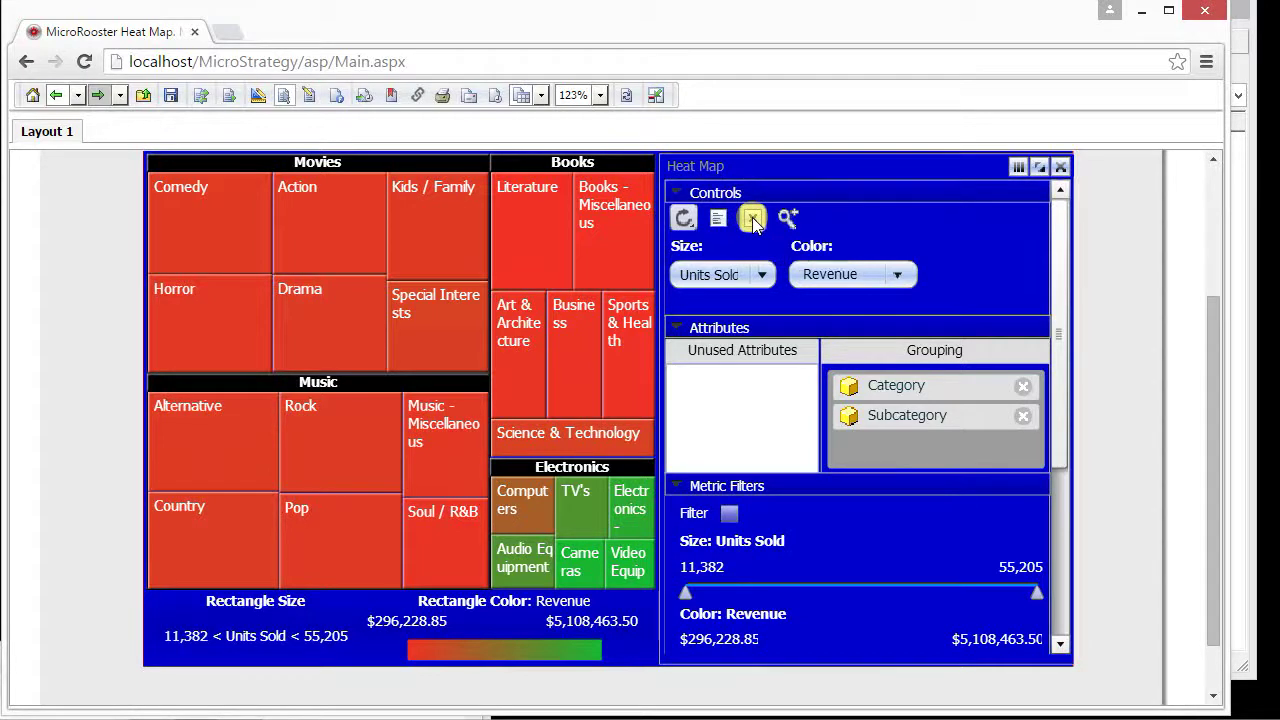
{"action": "mouse_move", "coordinate": [645, 188]}
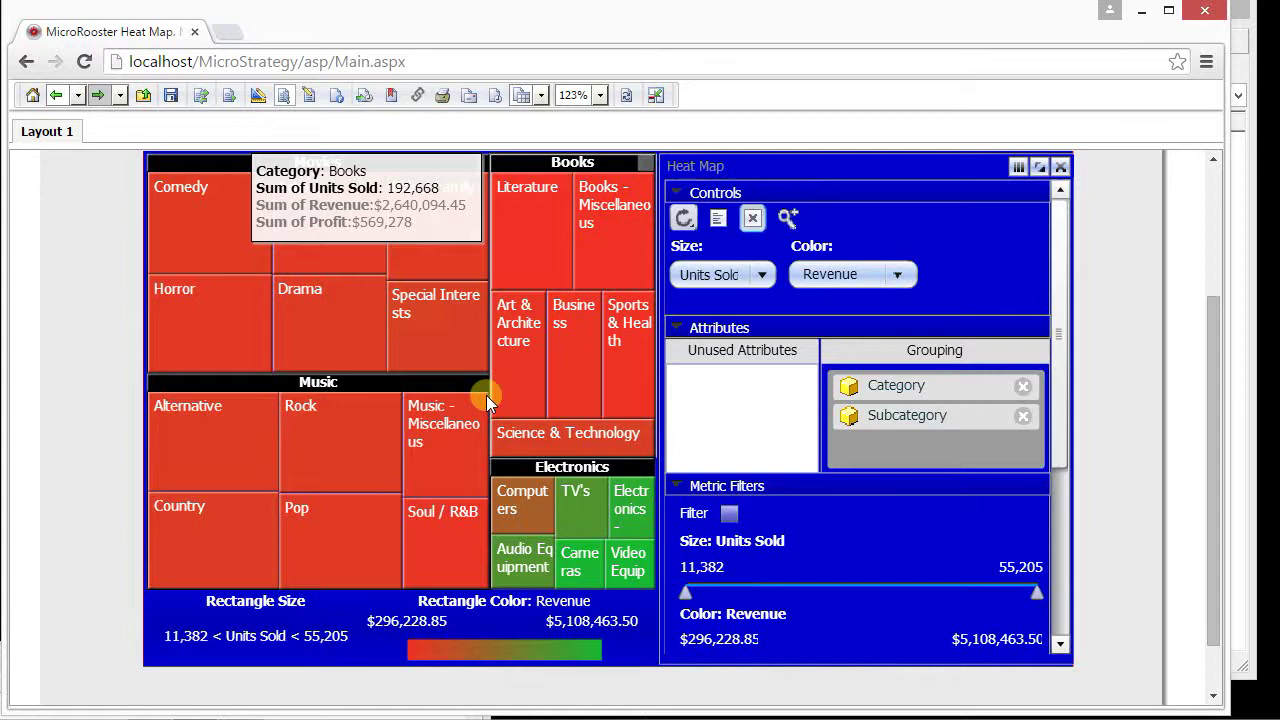
{"action": "mouse_move", "coordinate": [462, 413]}
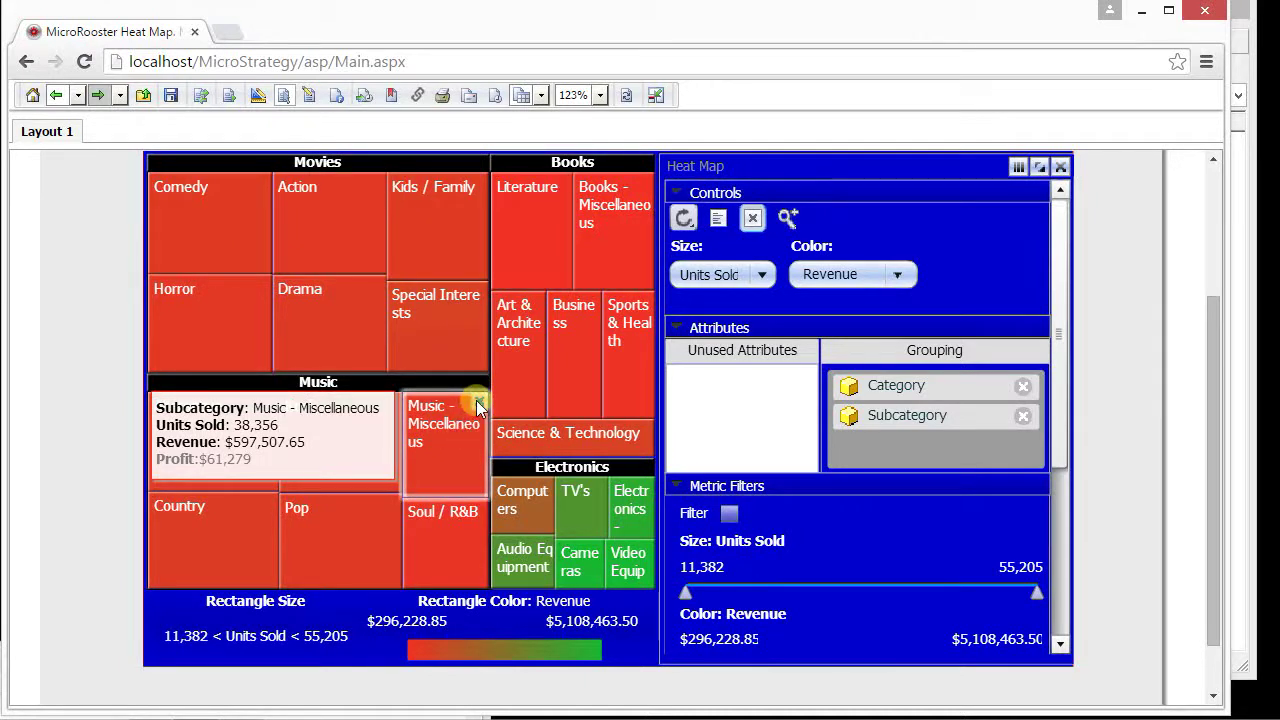
{"action": "left_click", "coordinate": [477, 403]}
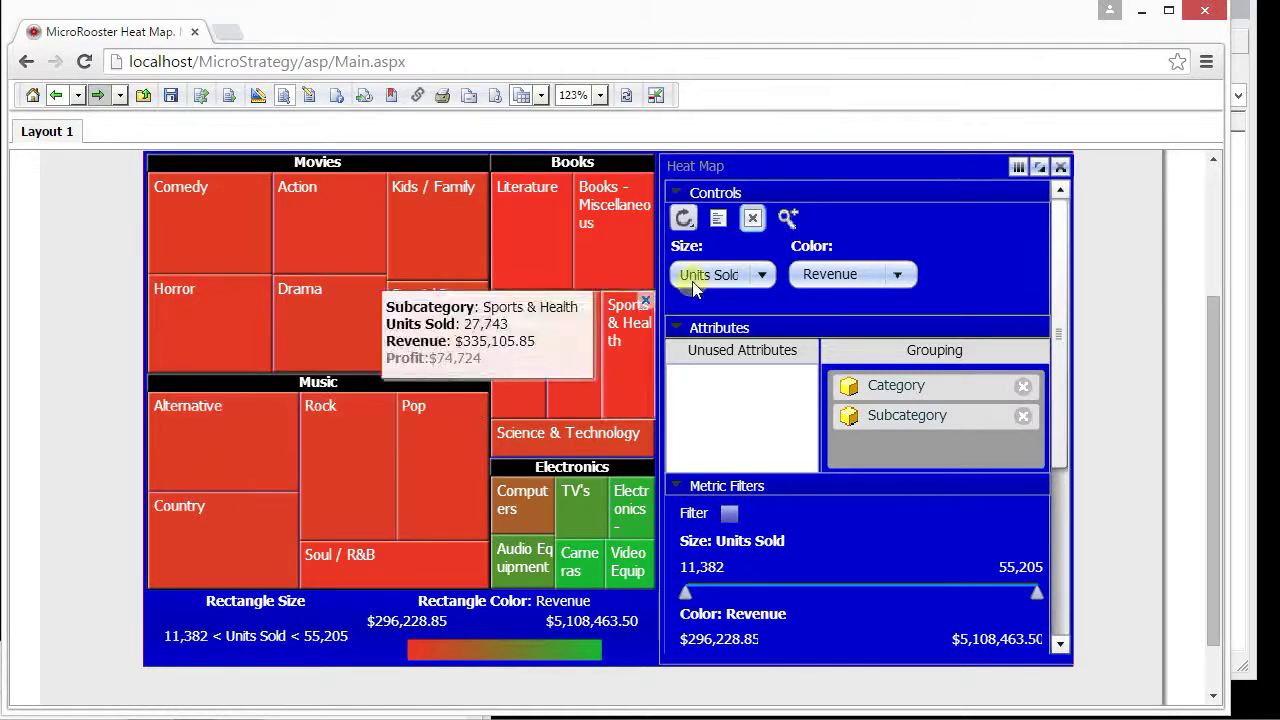
{"action": "left_click", "coordinate": [722, 220]}
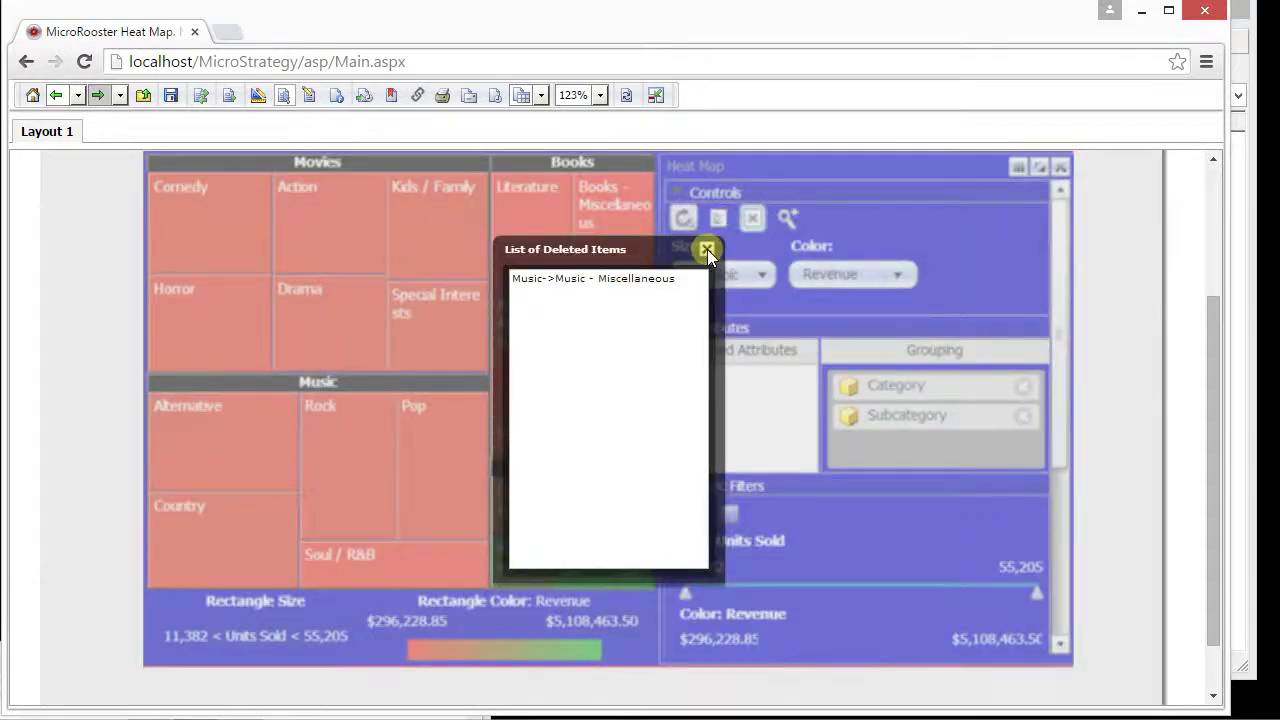
Refresh the heat map to restore Music - Miscellaneous and size rectangles by Revenue
{"action": "left_click", "coordinate": [707, 249]}
{"action": "left_click", "coordinate": [686, 220]}
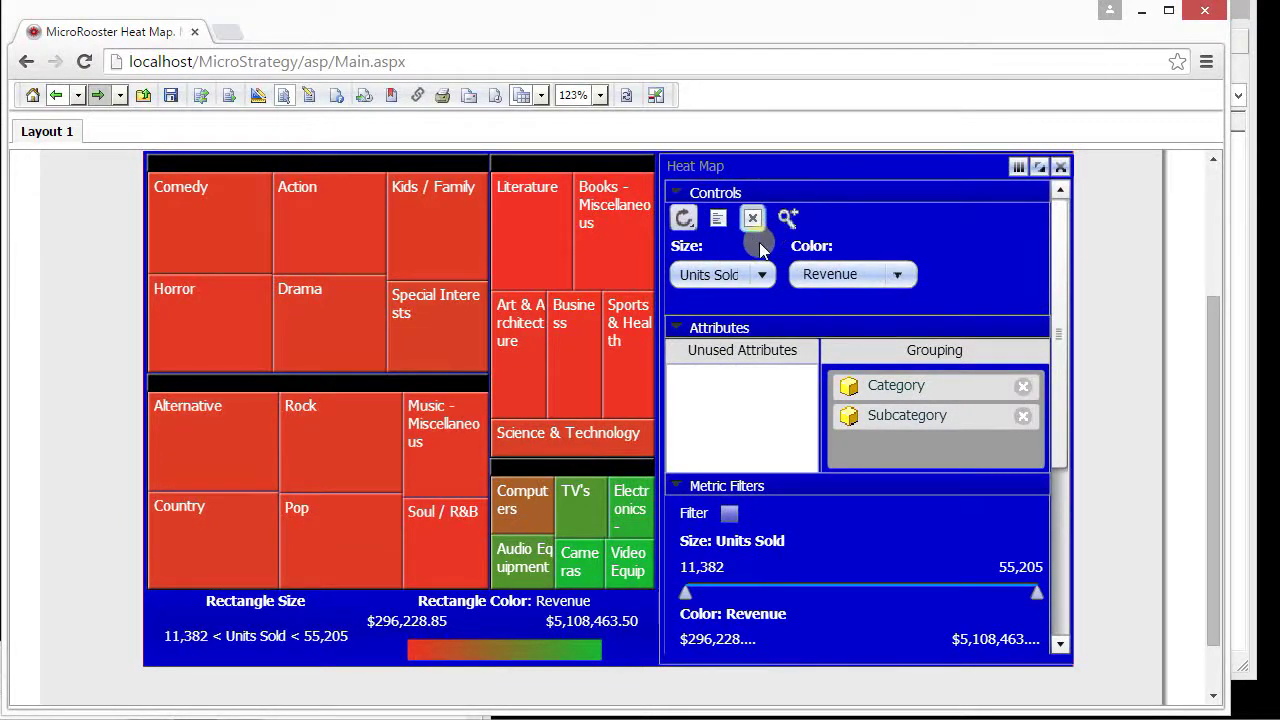
{"action": "left_click", "coordinate": [763, 276]}
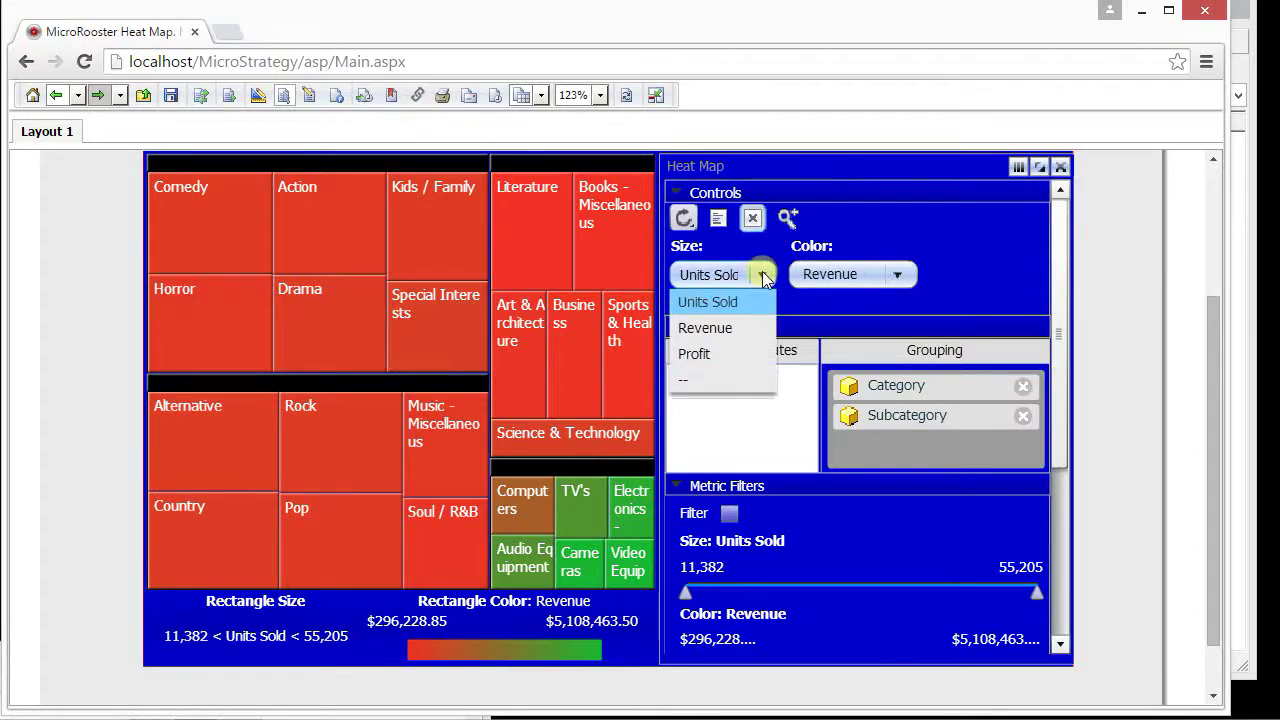
{"action": "left_click", "coordinate": [731, 323]}
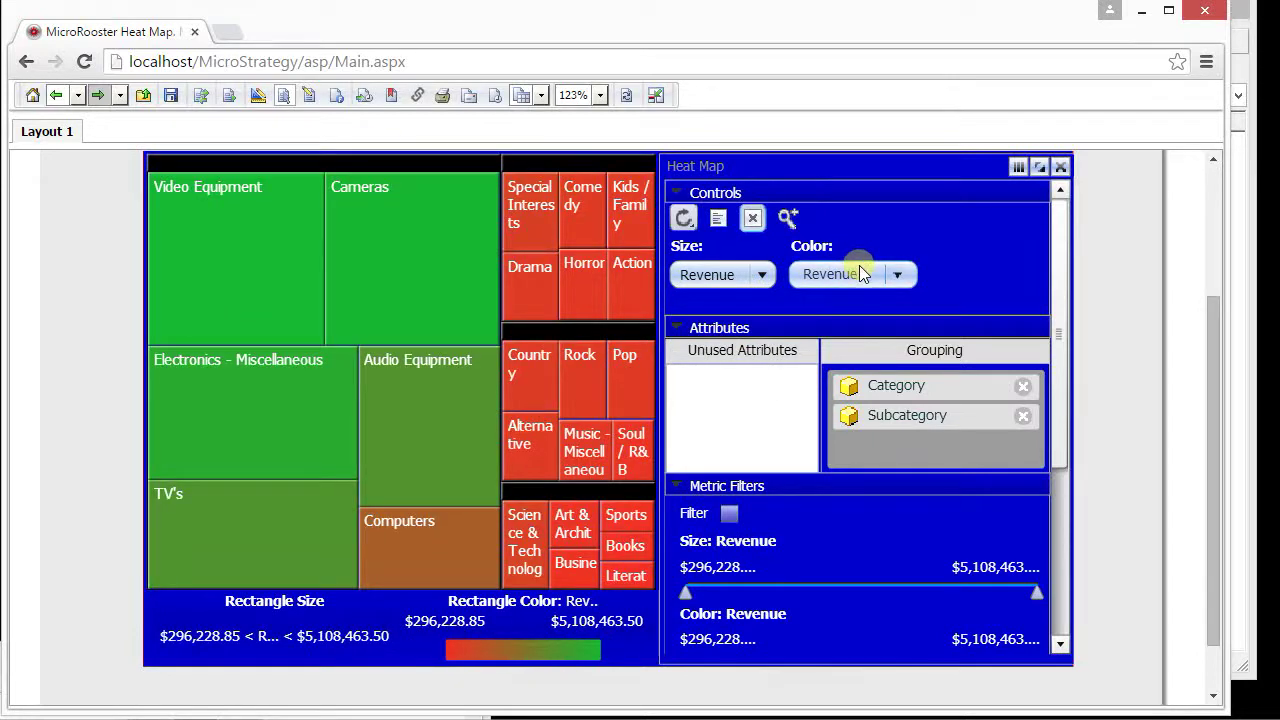
Colour the rectangles by the Units Sold metric
{"action": "left_click", "coordinate": [859, 265]}
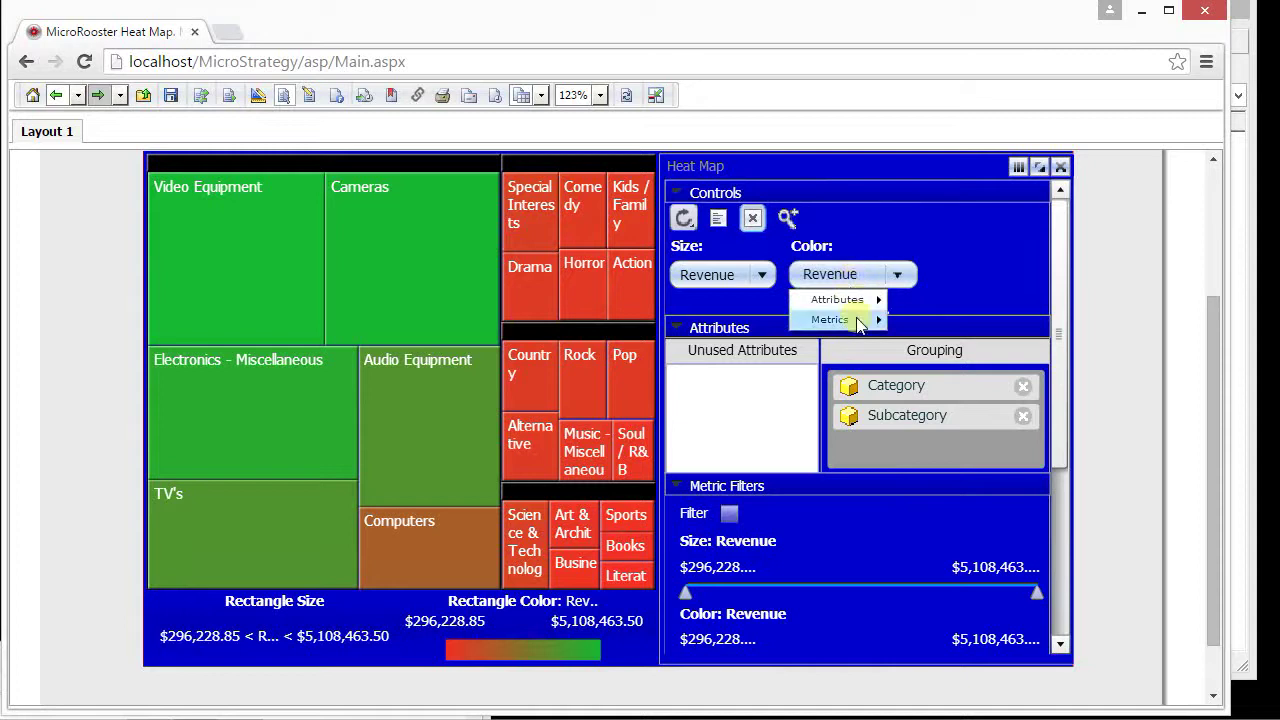
{"action": "mouse_move", "coordinate": [857, 319]}
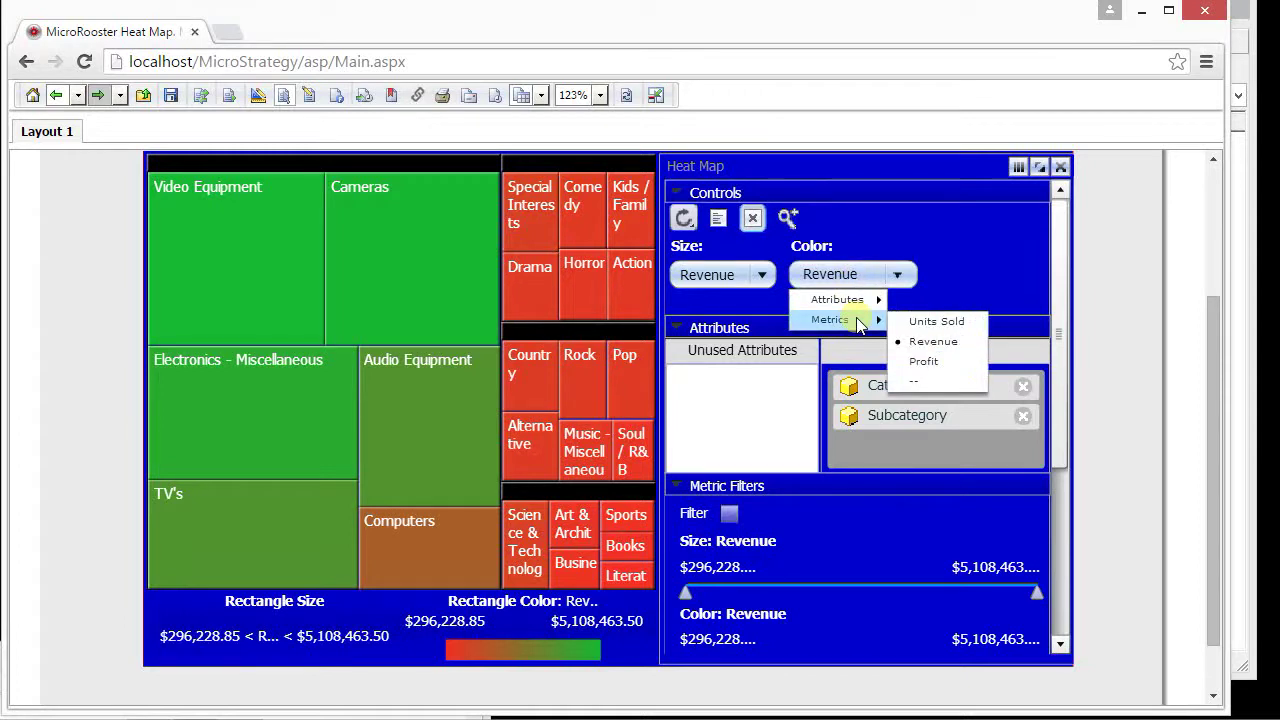
{"action": "left_click", "coordinate": [914, 325]}
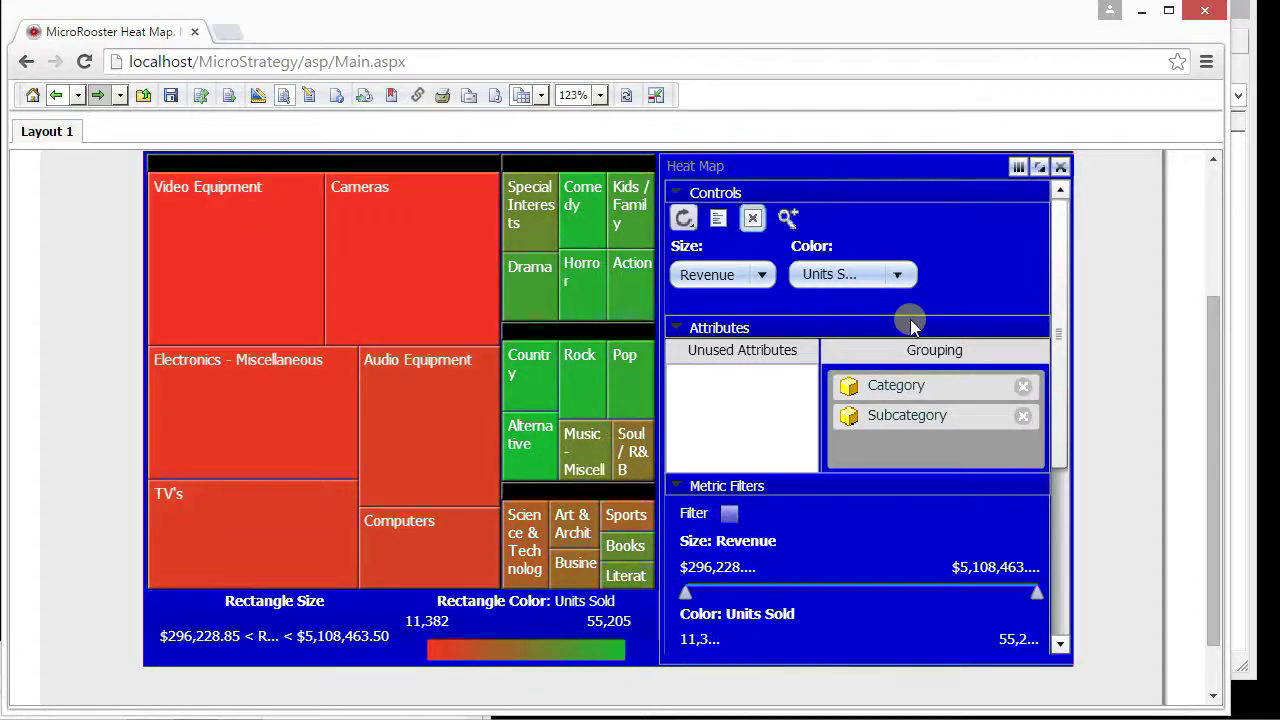
Move Subcategory above Category, drop Category into Unused Attributes, and collapse Attributes
{"action": "left_click_drag", "start_coordinate": [906, 414], "coordinate": [903, 386]}
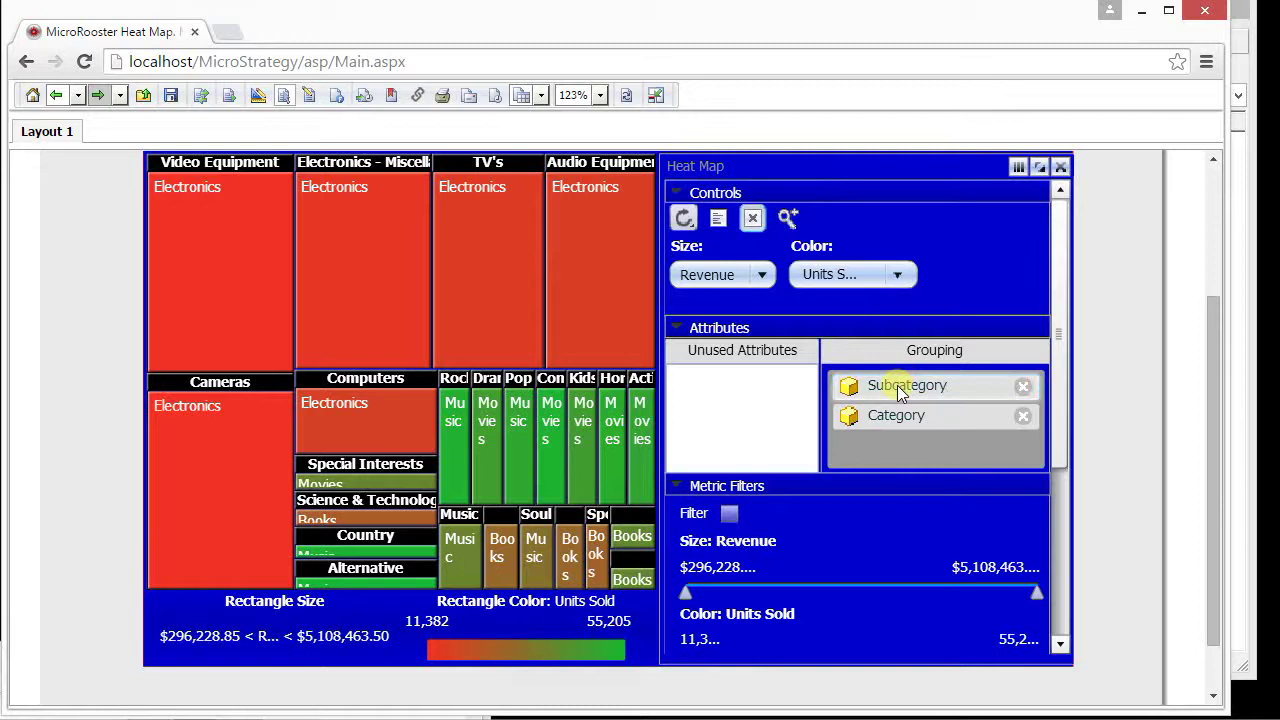
{"action": "left_click_drag", "start_coordinate": [900, 392], "coordinate": [753, 388]}
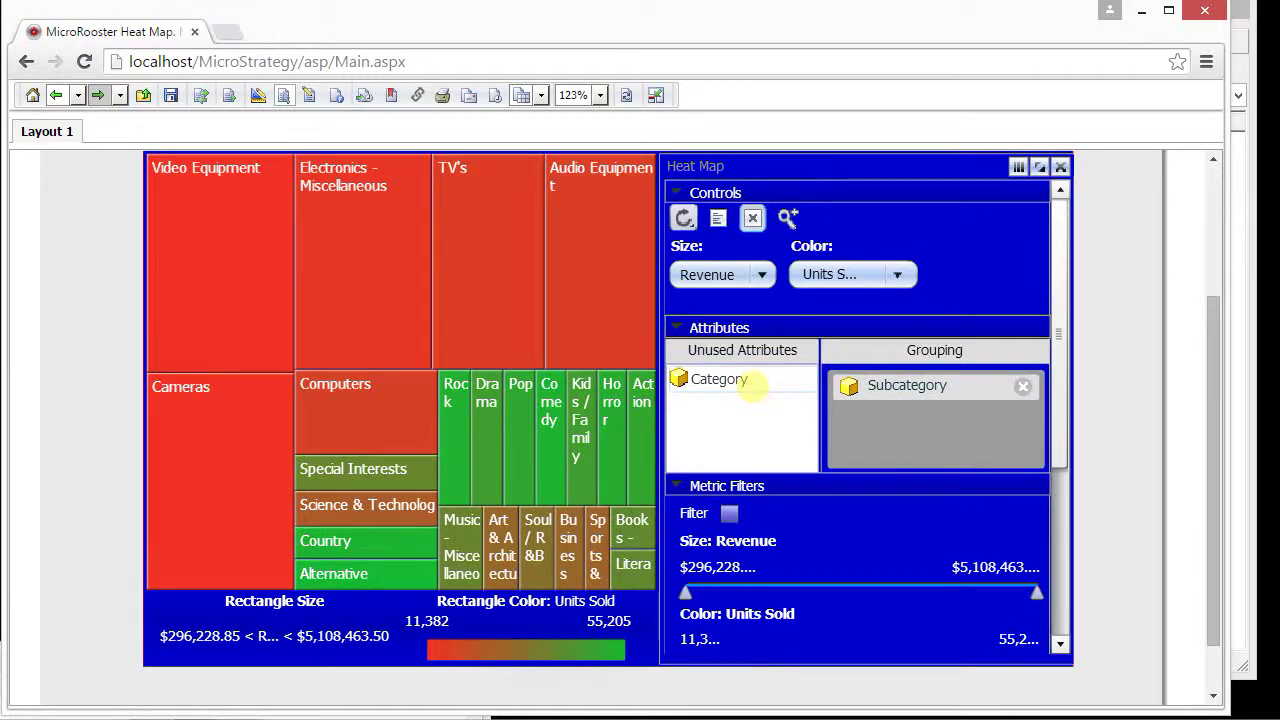
{"action": "left_click", "coordinate": [683, 332]}
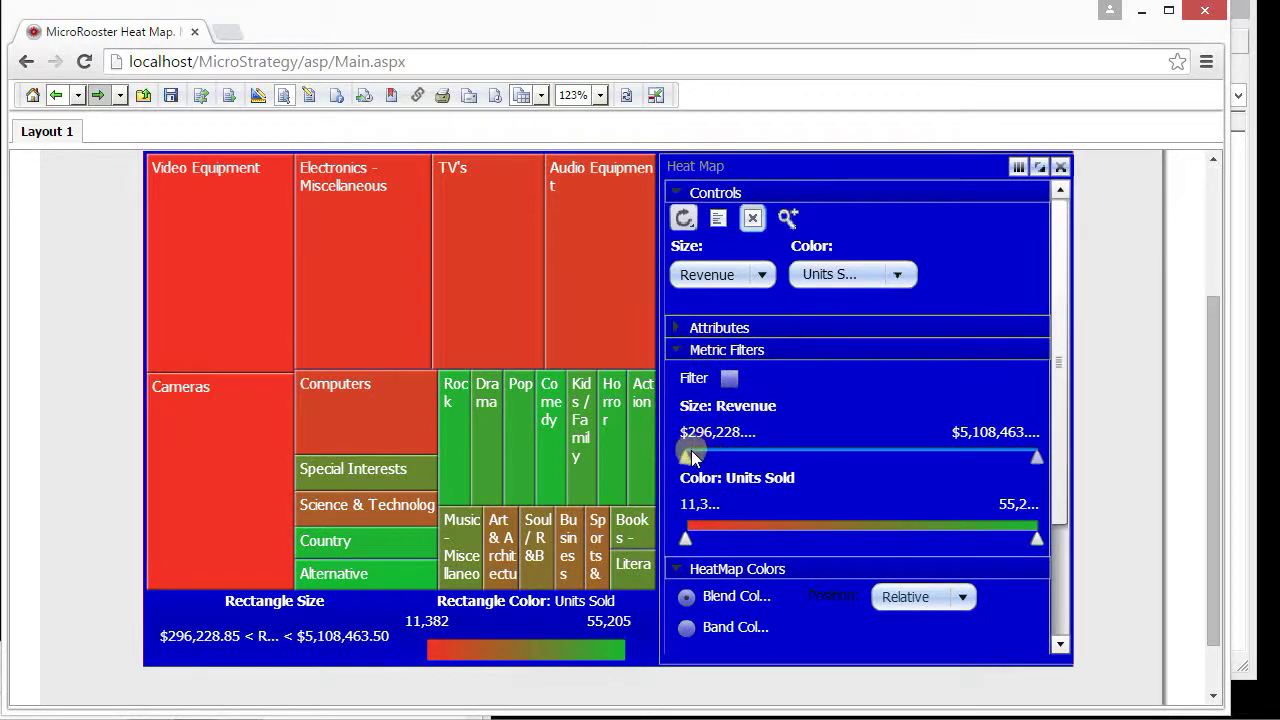
Raise the lower Revenue limit to $1,128,274.32 with the Filter option left off, so out-of-range rectangles stay dimmed
{"action": "left_click_drag", "start_coordinate": [693, 457], "coordinate": [771, 458]}
{"action": "left_click", "coordinate": [737, 381]}
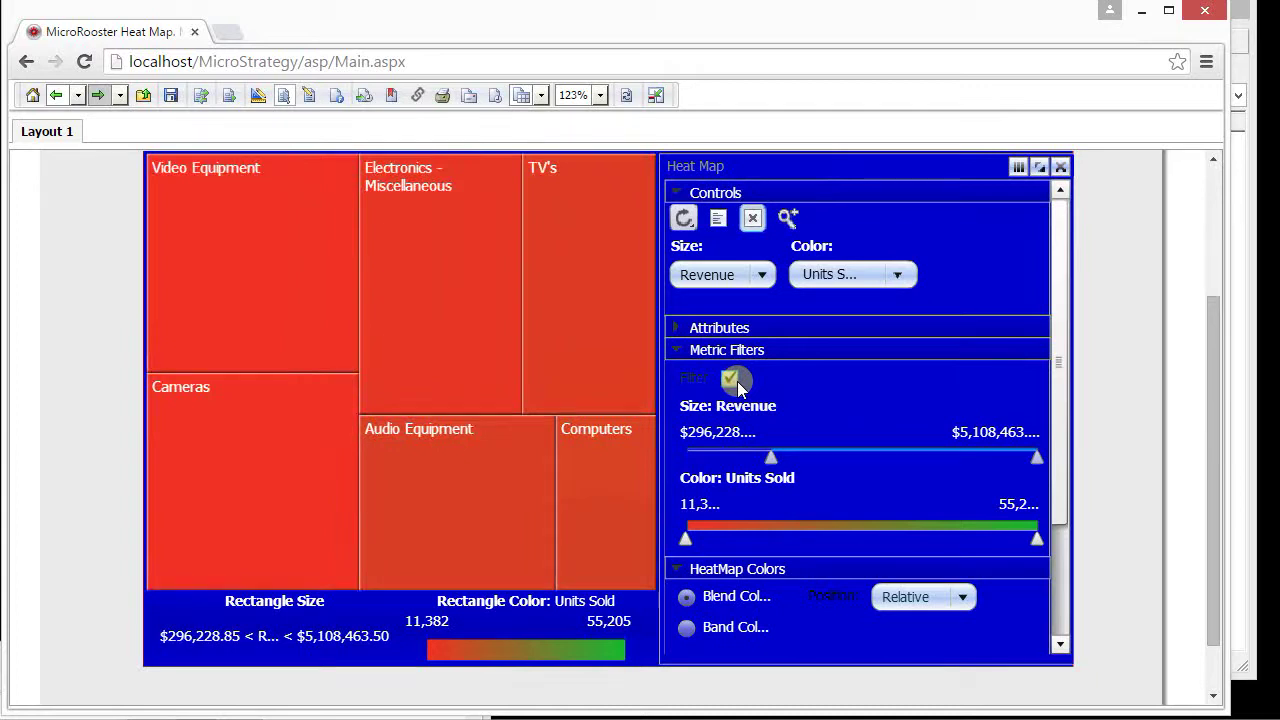
{"action": "left_click", "coordinate": [737, 381]}
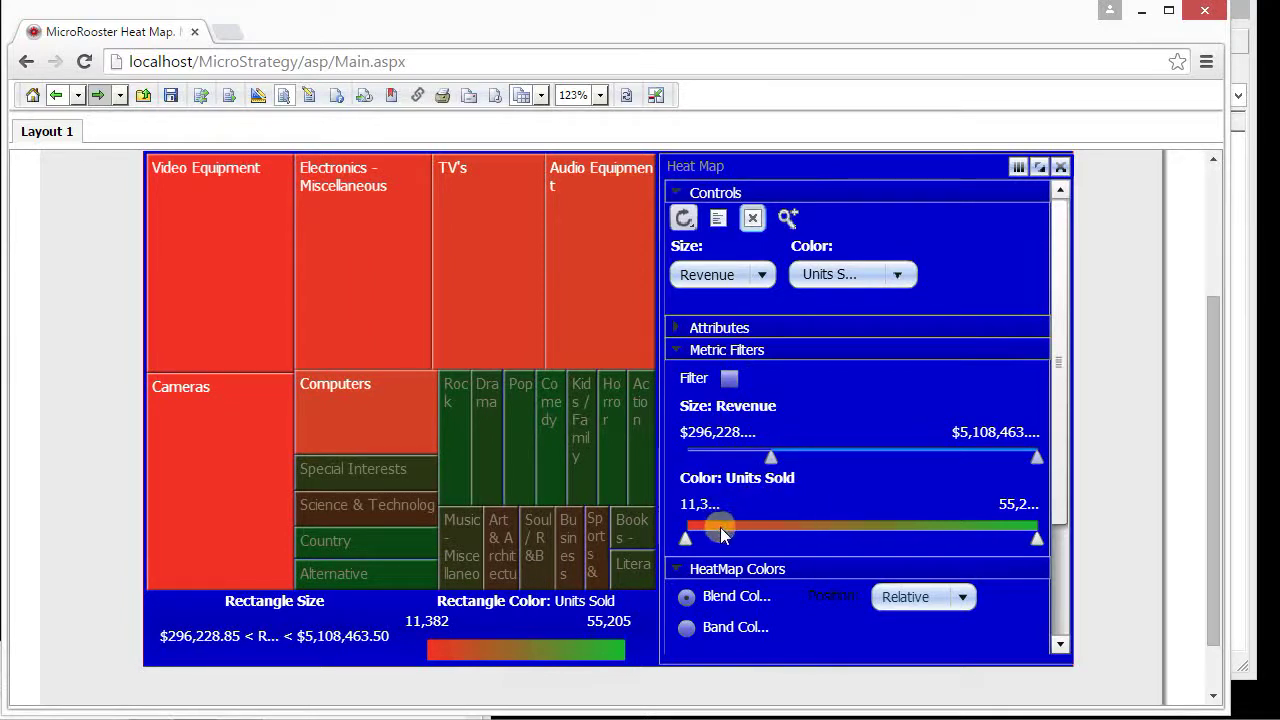
{"action": "left_click_drag", "start_coordinate": [686, 527], "coordinate": [692, 527]}
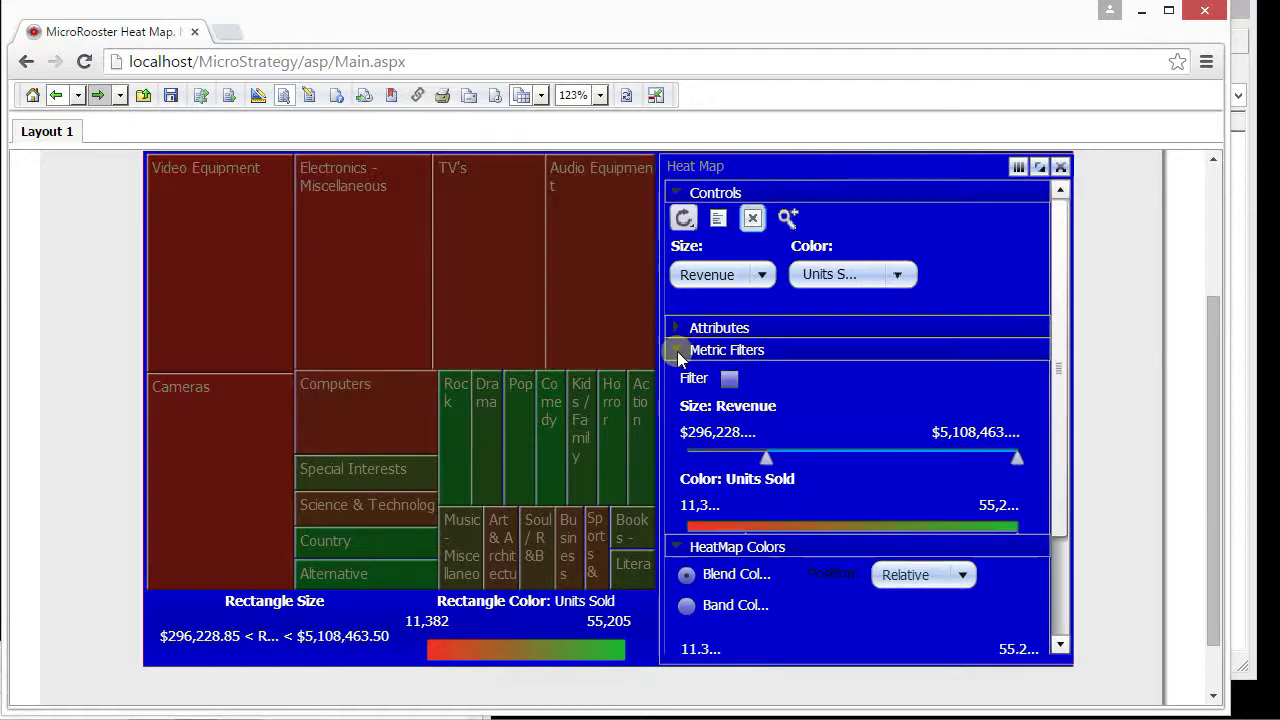
{"action": "left_click", "coordinate": [676, 349]}
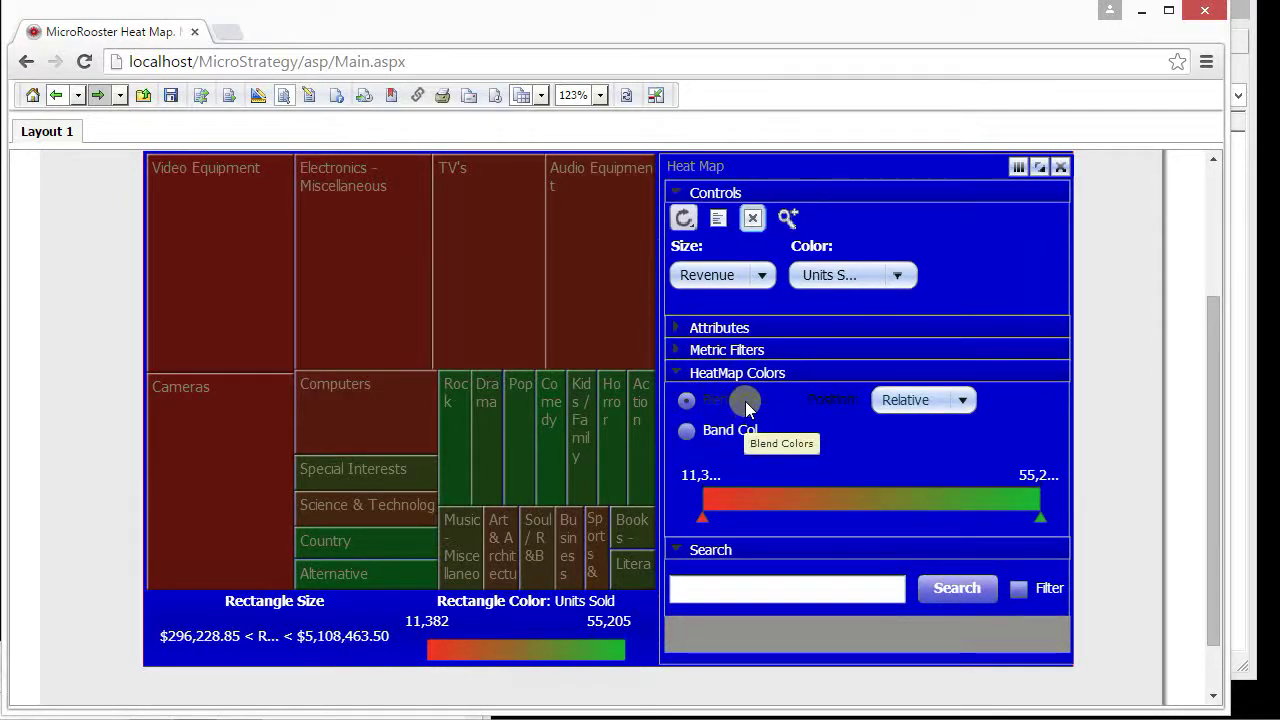
Check the colour positioning options and keep Relative positioning
{"action": "left_click", "coordinate": [959, 401]}
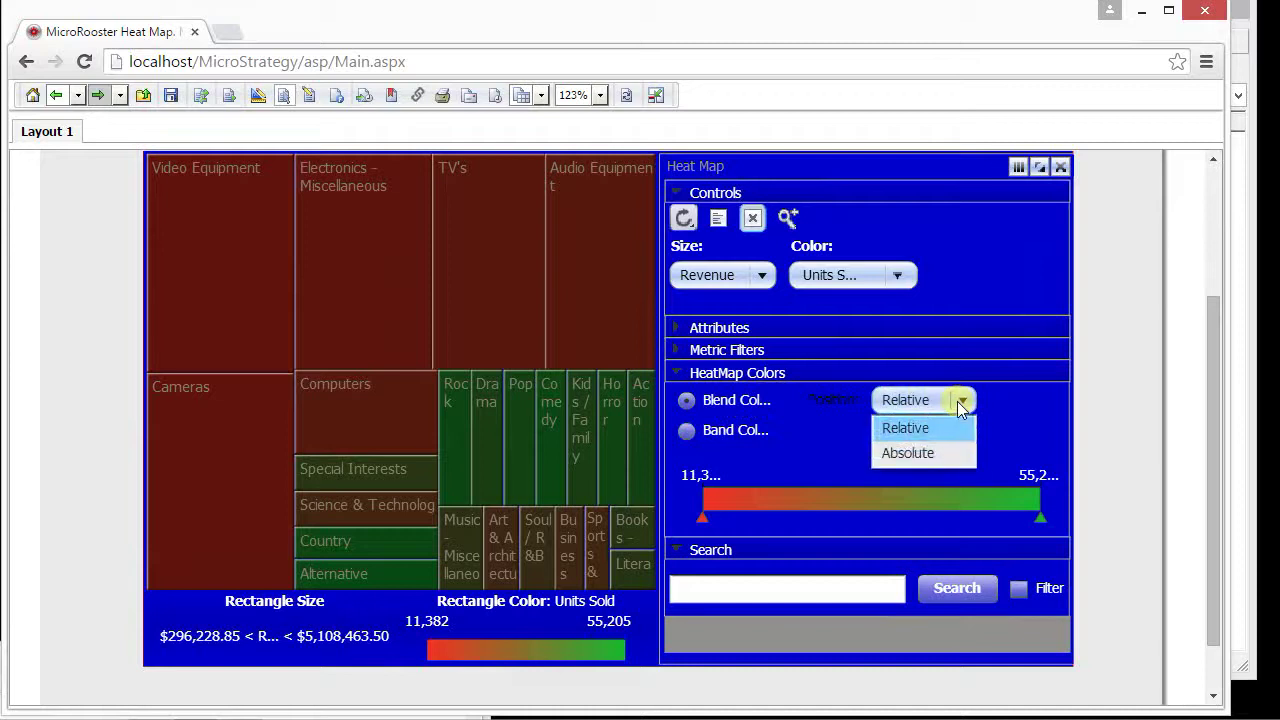
{"action": "left_click", "coordinate": [959, 401]}
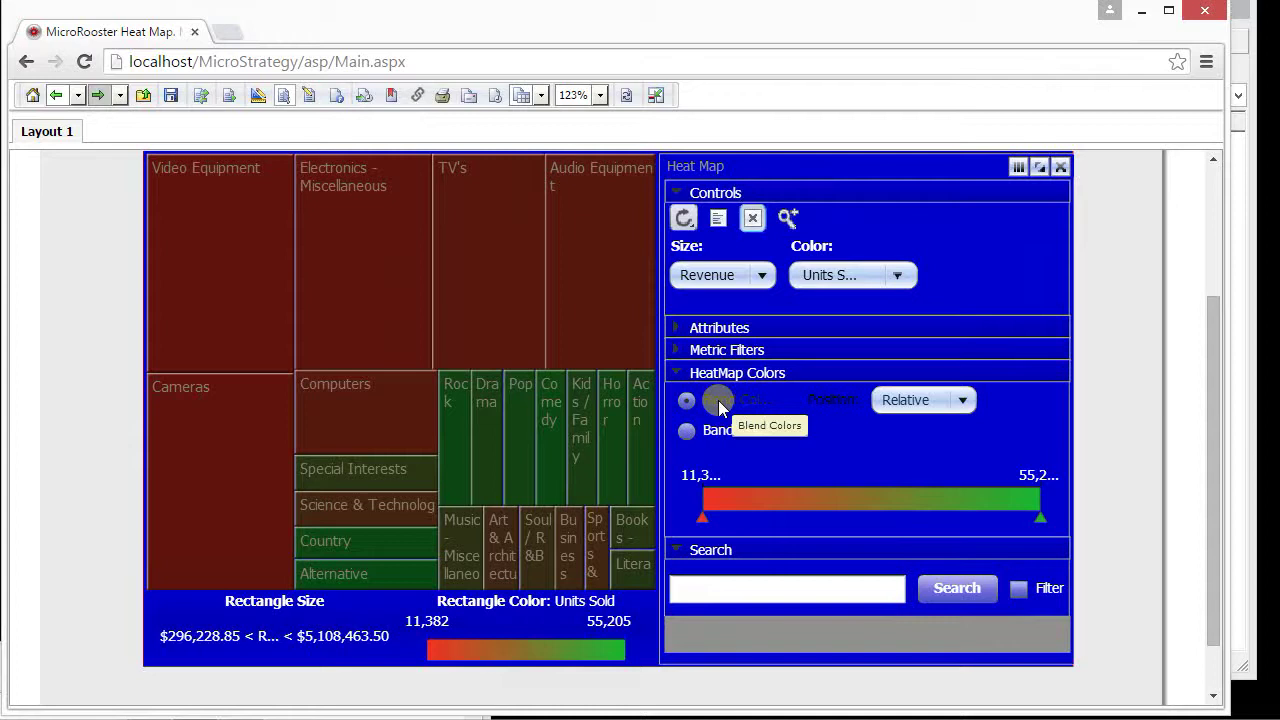
Switch to Band Colors and lower the red/green threshold to about 35%, keeping green unchanged
{"action": "left_click", "coordinate": [686, 430]}
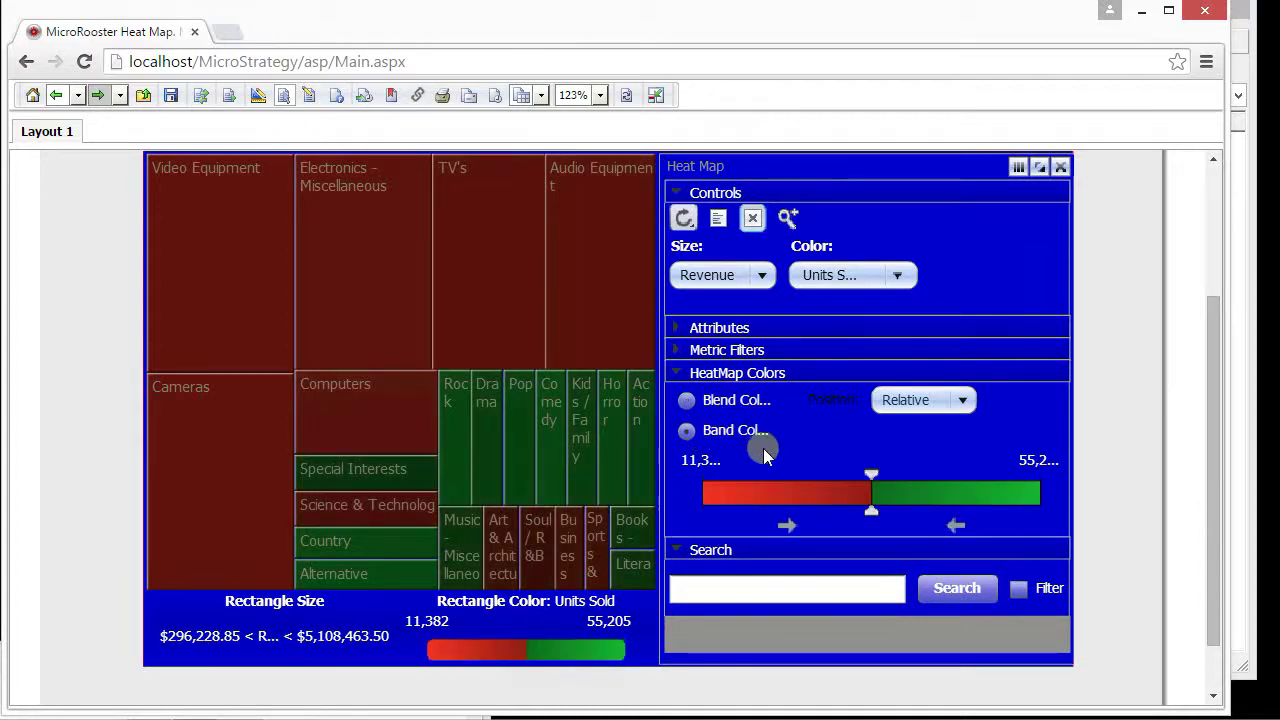
{"action": "left_click_drag", "start_coordinate": [870, 507], "coordinate": [805, 512]}
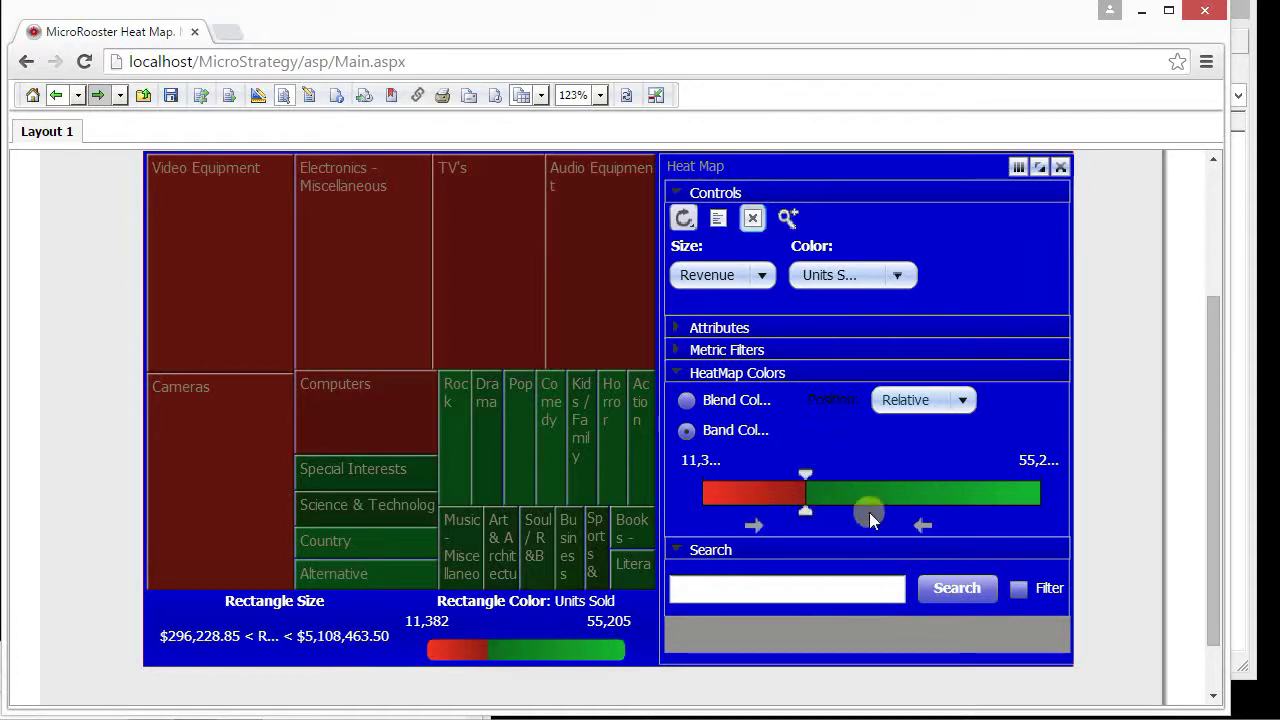
{"action": "left_click", "coordinate": [904, 494]}
{"action": "left_click", "coordinate": [918, 502]}
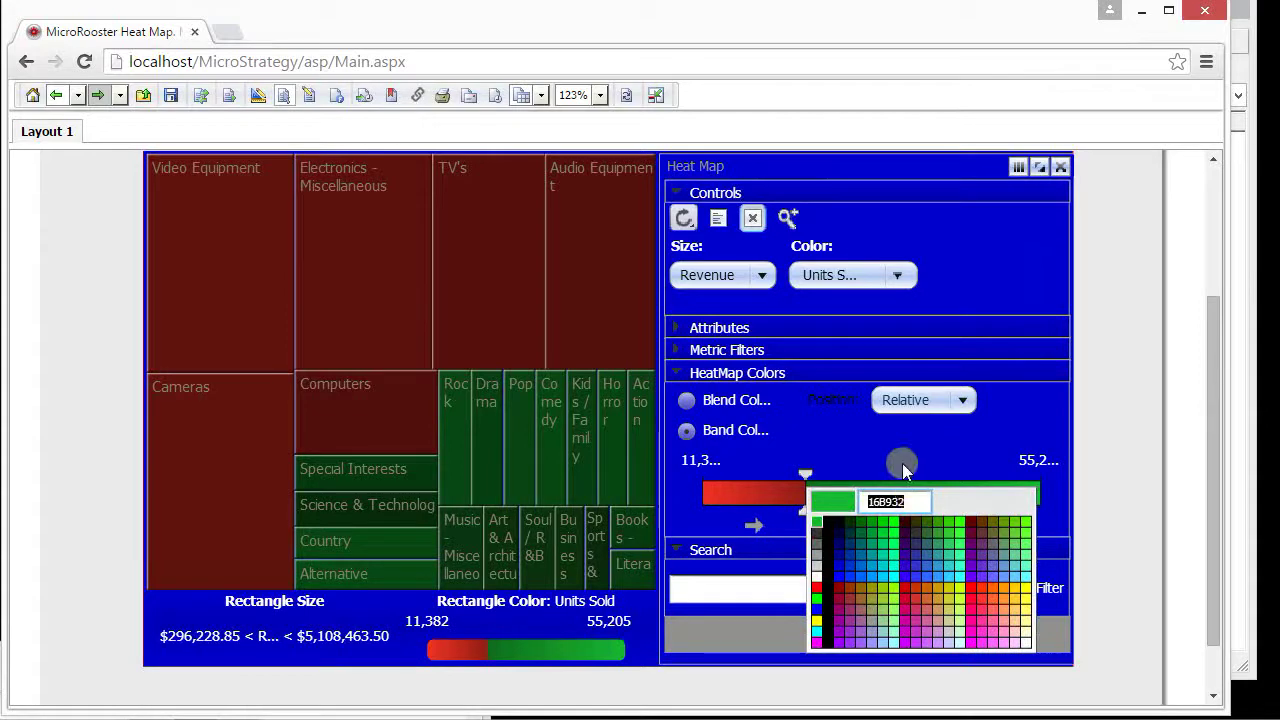
{"action": "left_click", "coordinate": [902, 462]}
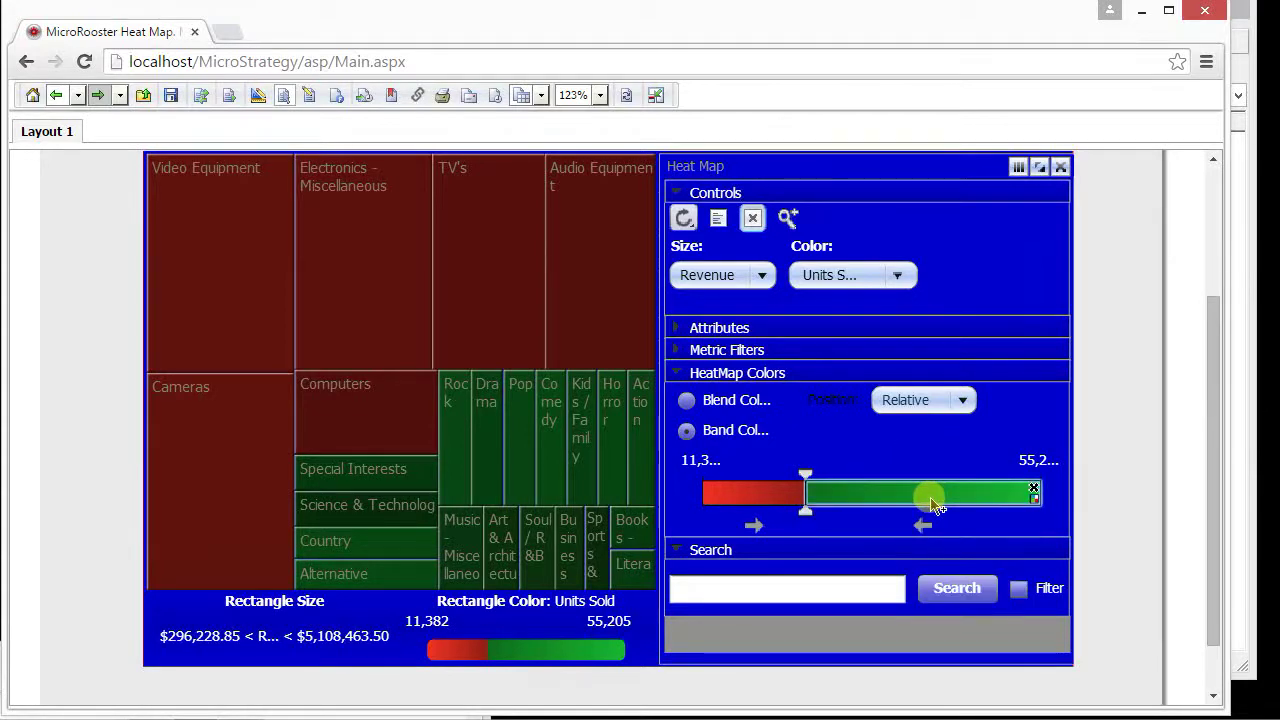
Split the green range with a new threshold at about 66% and remove the extra threshold
{"action": "left_click", "coordinate": [930, 499]}
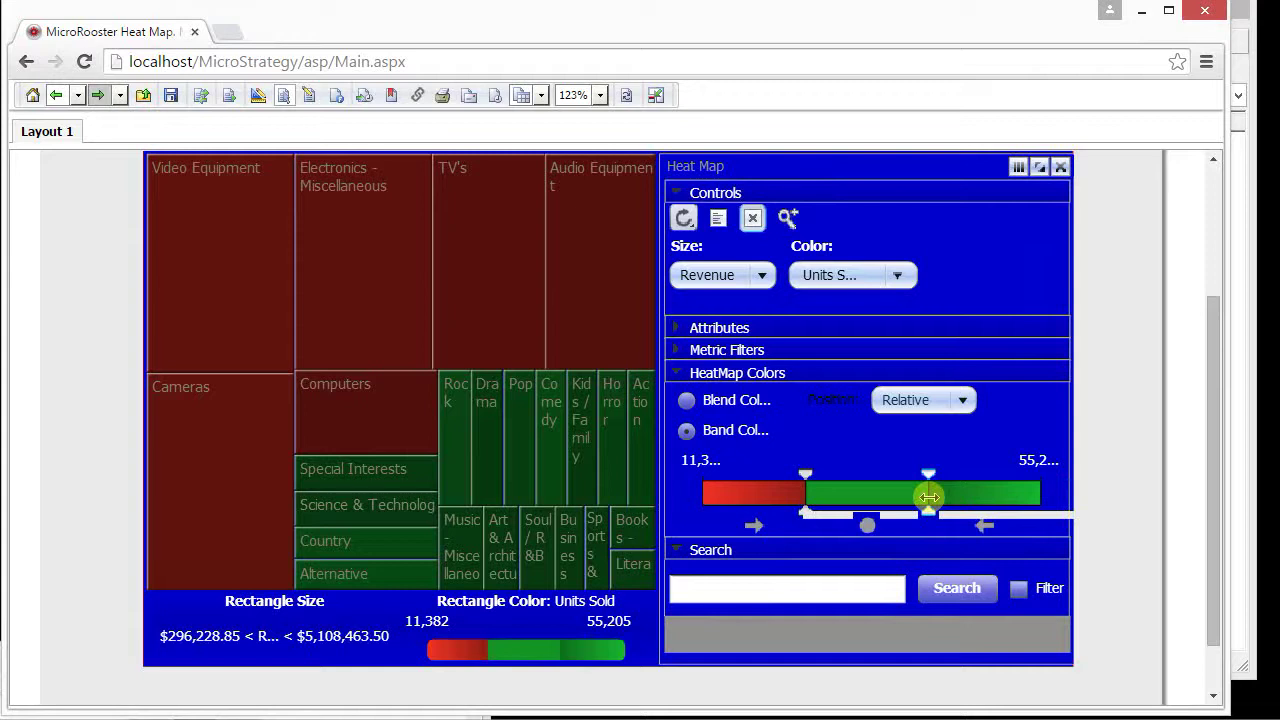
{"action": "mouse_move", "coordinate": [929, 497]}
{"action": "left_click_drag", "start_coordinate": [929, 497], "coordinate": [913, 497]}
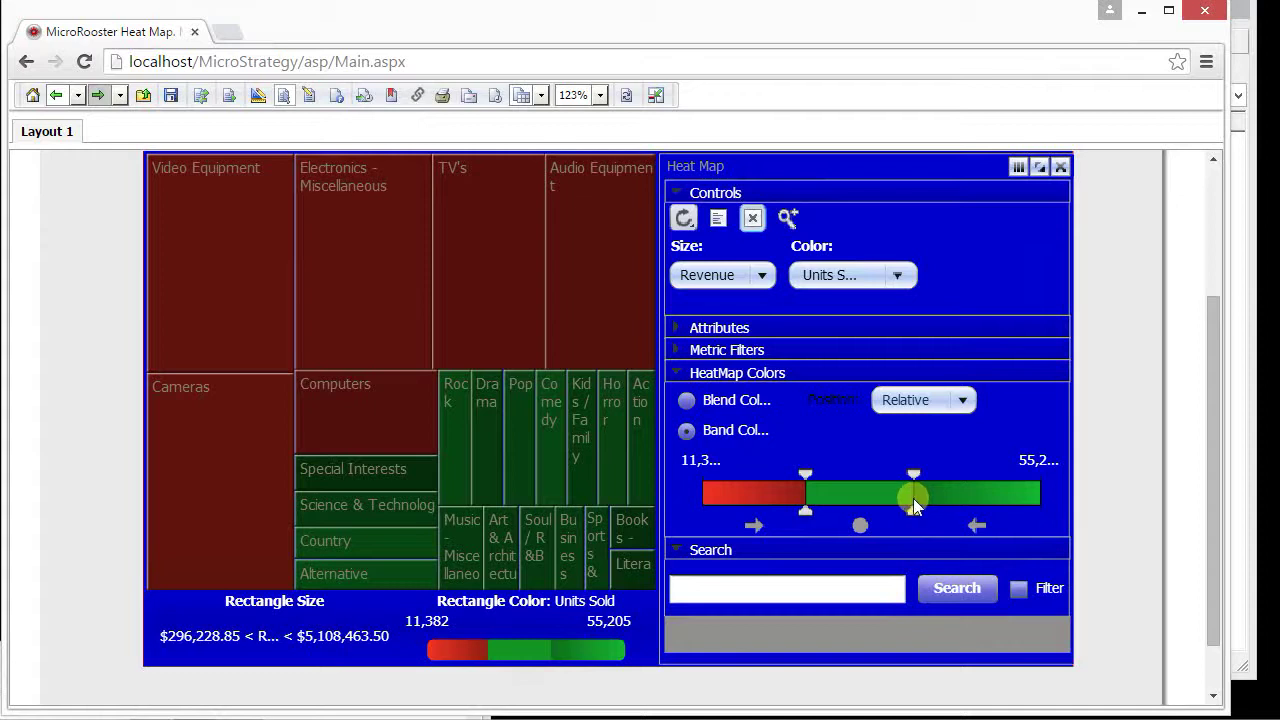
{"action": "left_click_drag", "start_coordinate": [913, 498], "coordinate": [941, 506]}
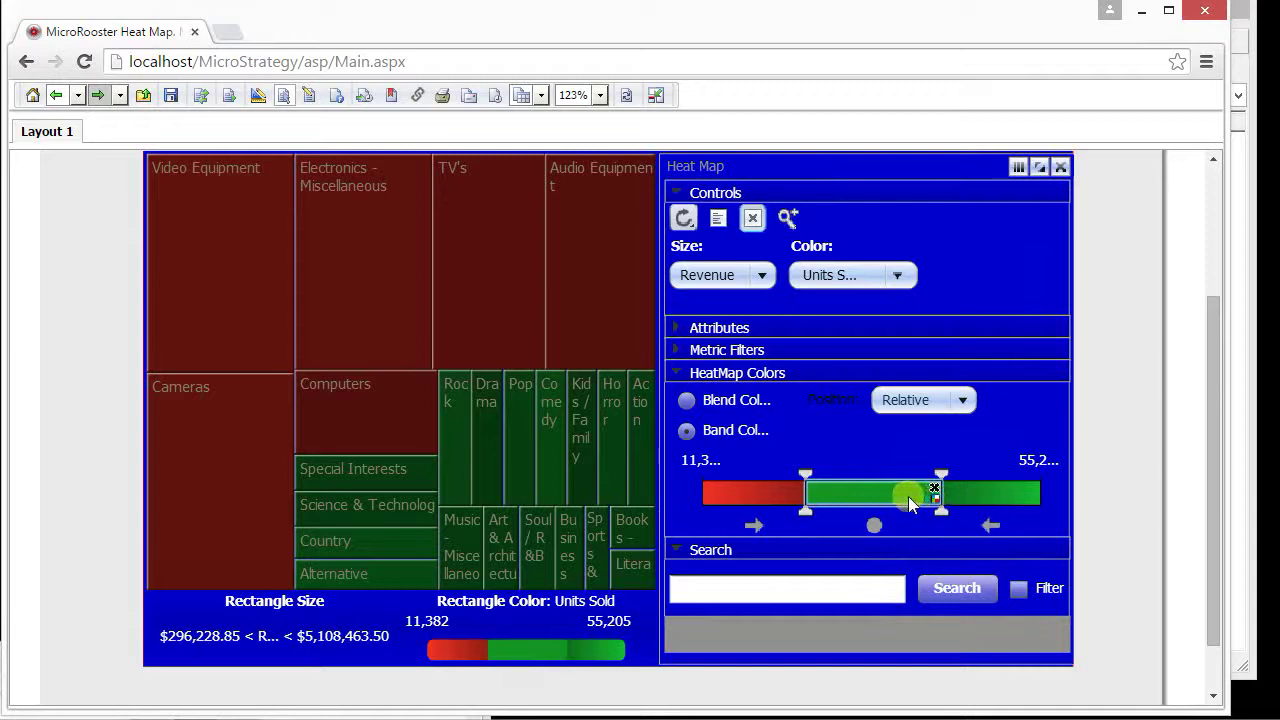
{"action": "left_click", "coordinate": [908, 496]}
{"action": "right_click", "coordinate": [908, 496]}
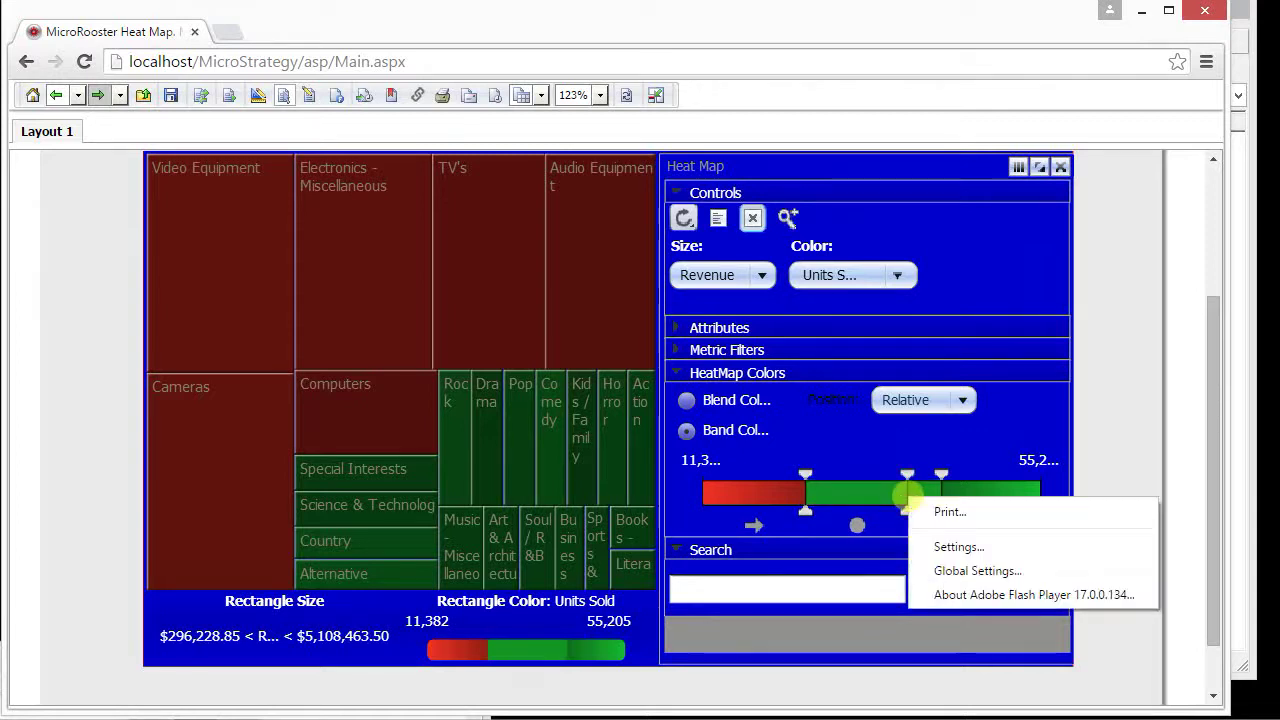
{"action": "left_click", "coordinate": [899, 521]}
{"action": "left_click", "coordinate": [907, 511]}
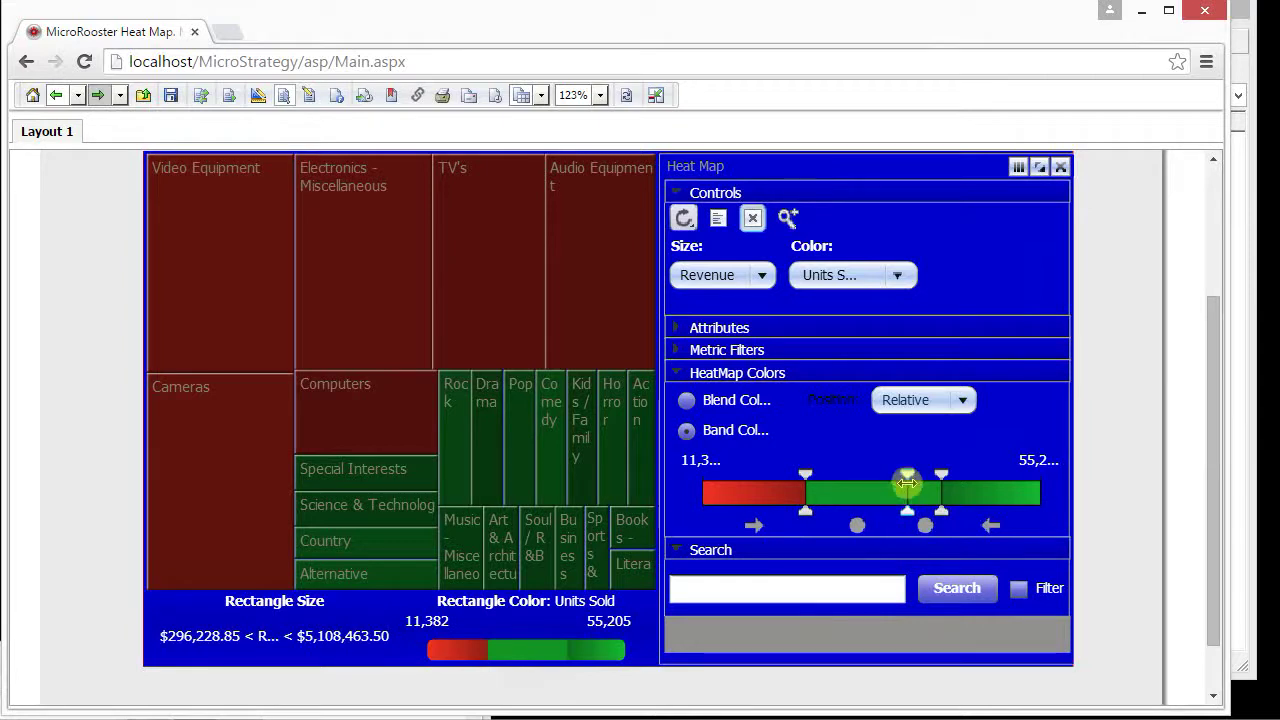
{"action": "left_click", "coordinate": [905, 492]}
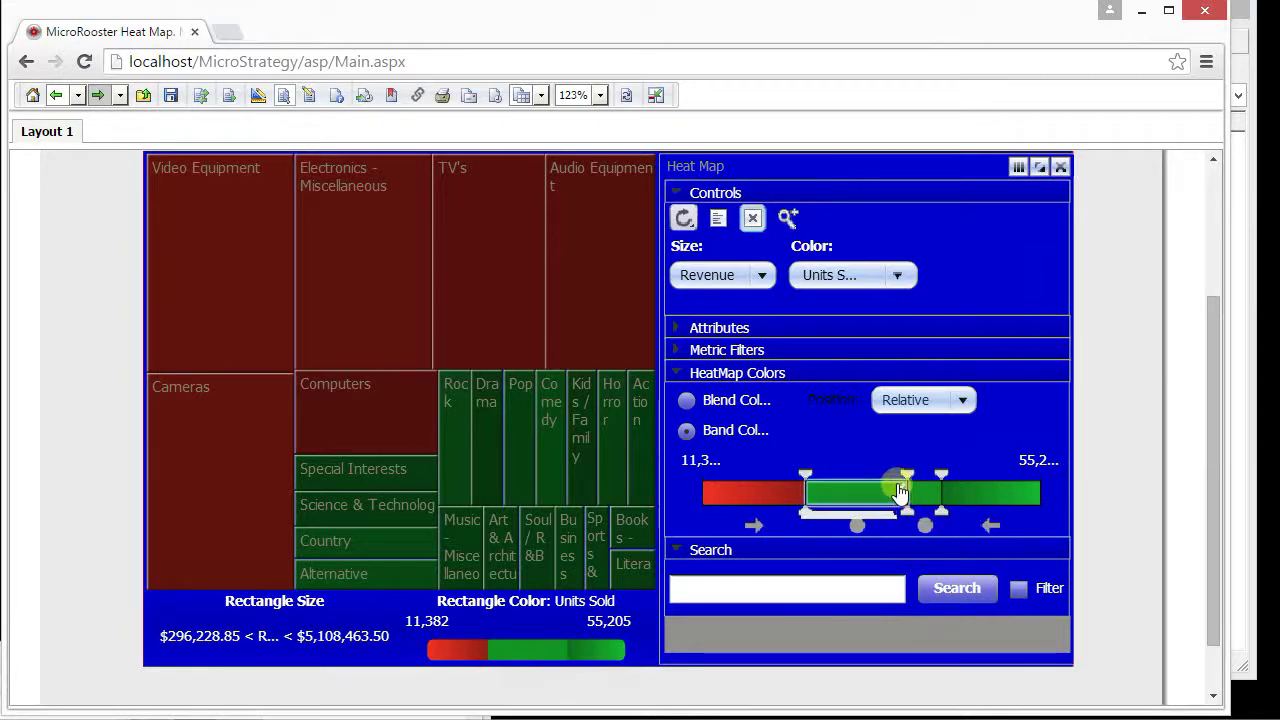
{"action": "left_click", "coordinate": [902, 492]}
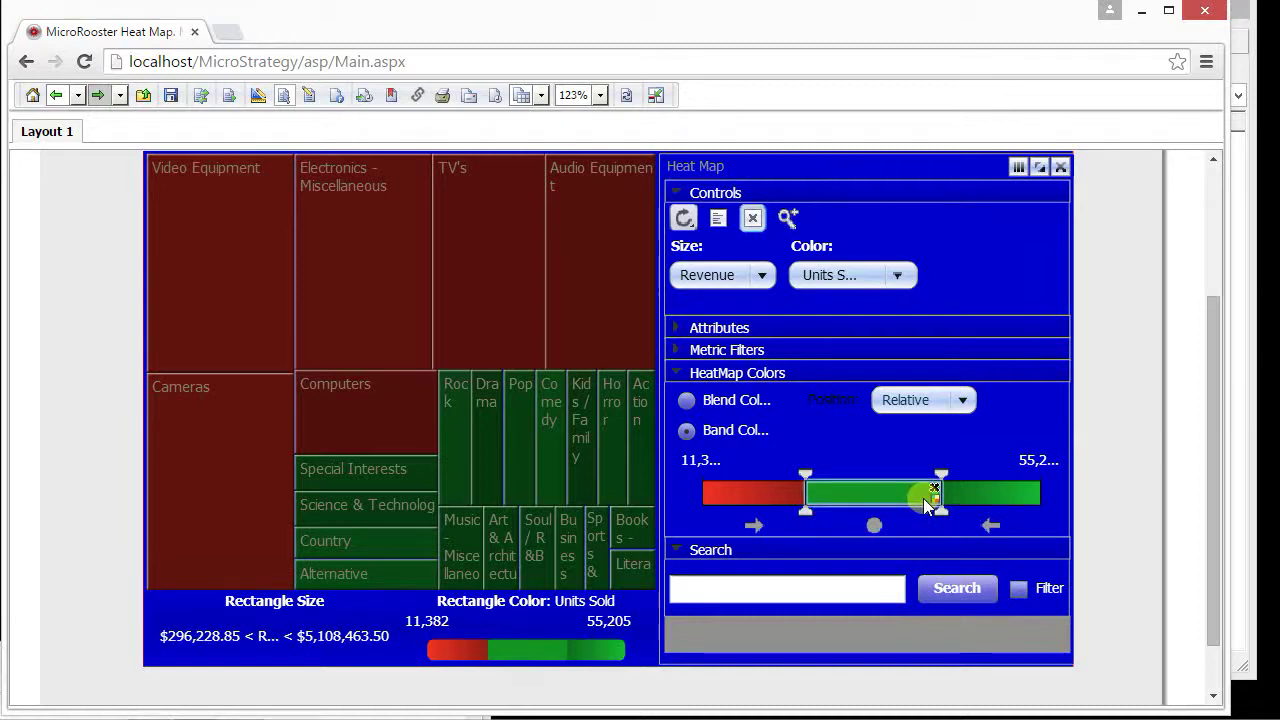
Colour the middle Units Sold band yellow and toggle the red band's boundary direction
{"action": "double_click", "coordinate": [926, 496]}
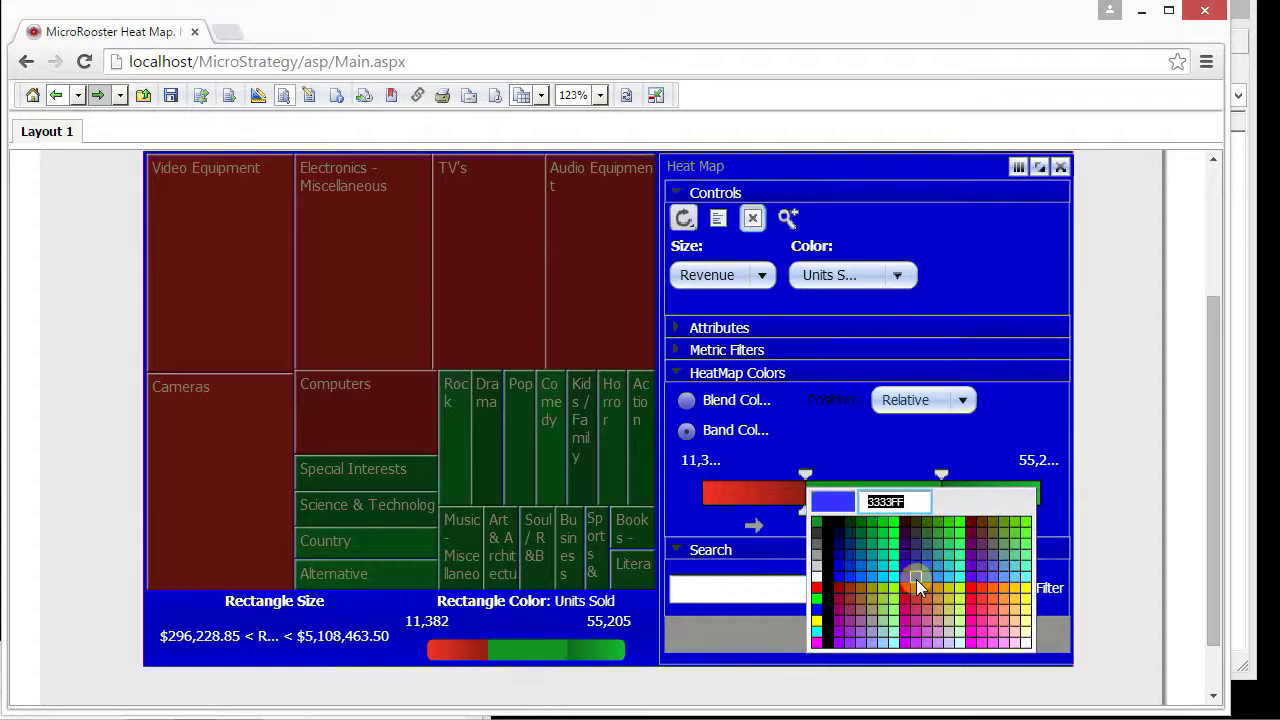
{"action": "left_click", "coordinate": [816, 622]}
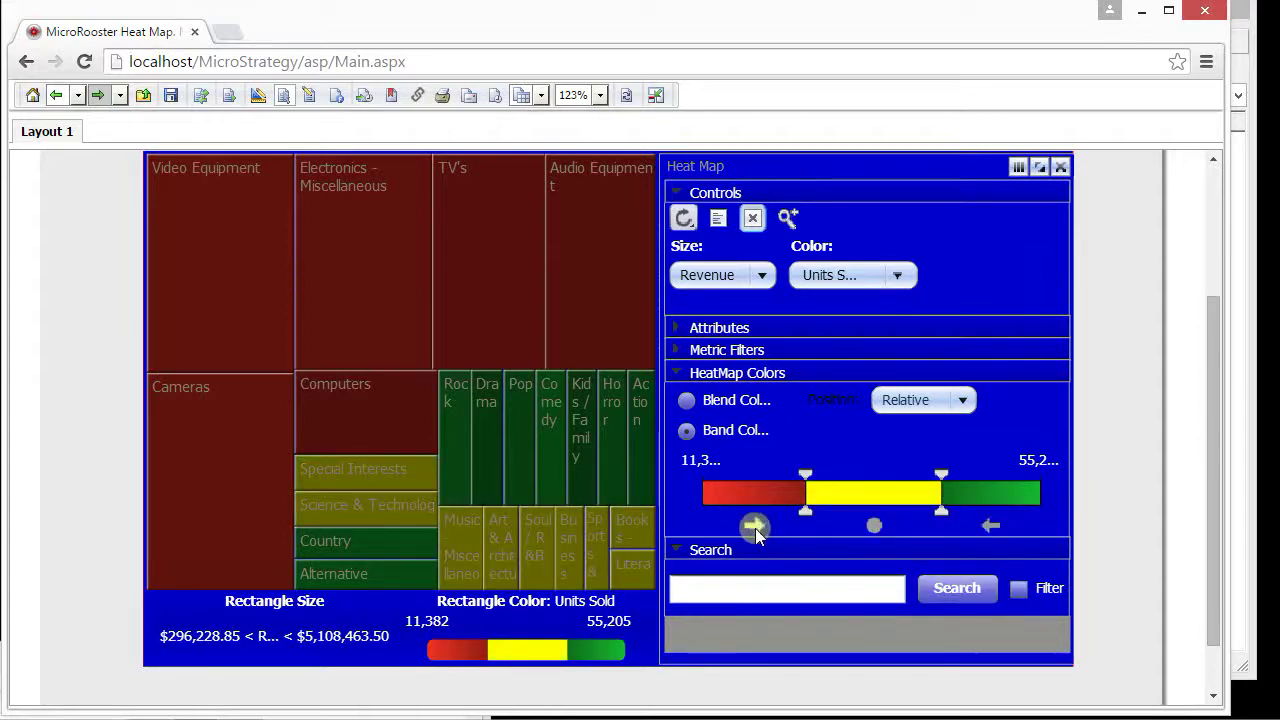
{"action": "left_click", "coordinate": [736, 500]}
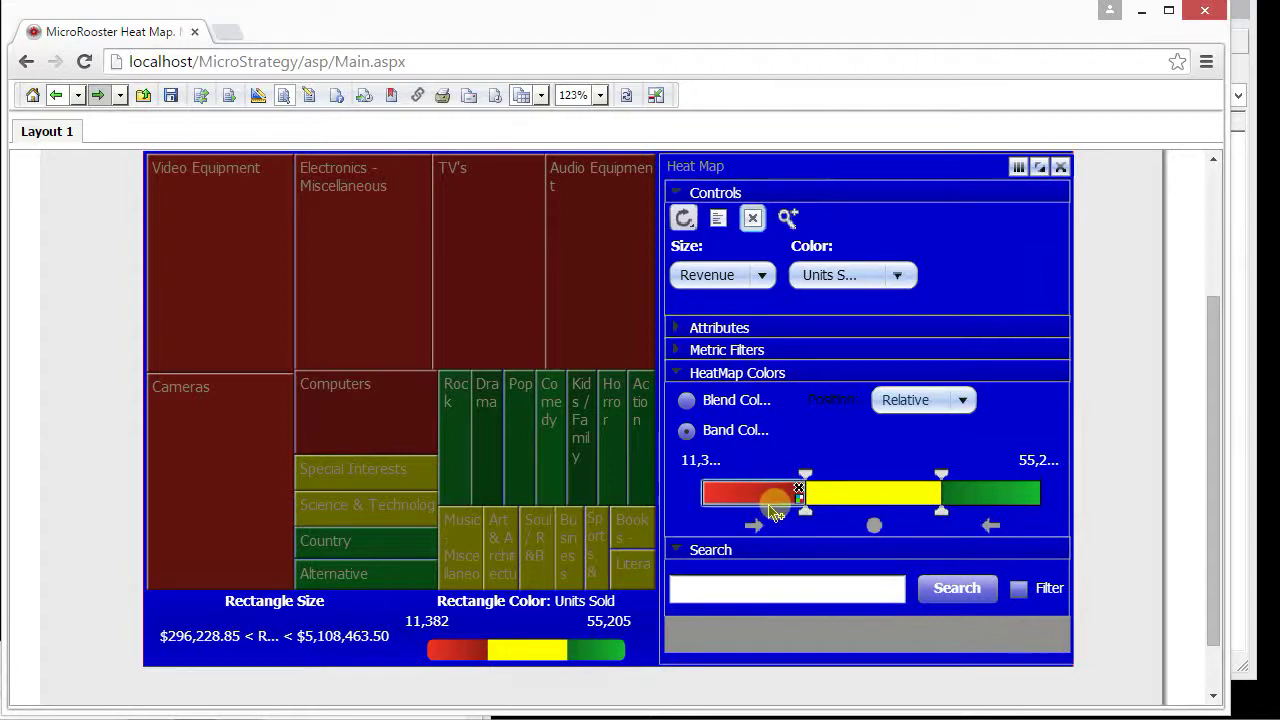
{"action": "left_click", "coordinate": [730, 514]}
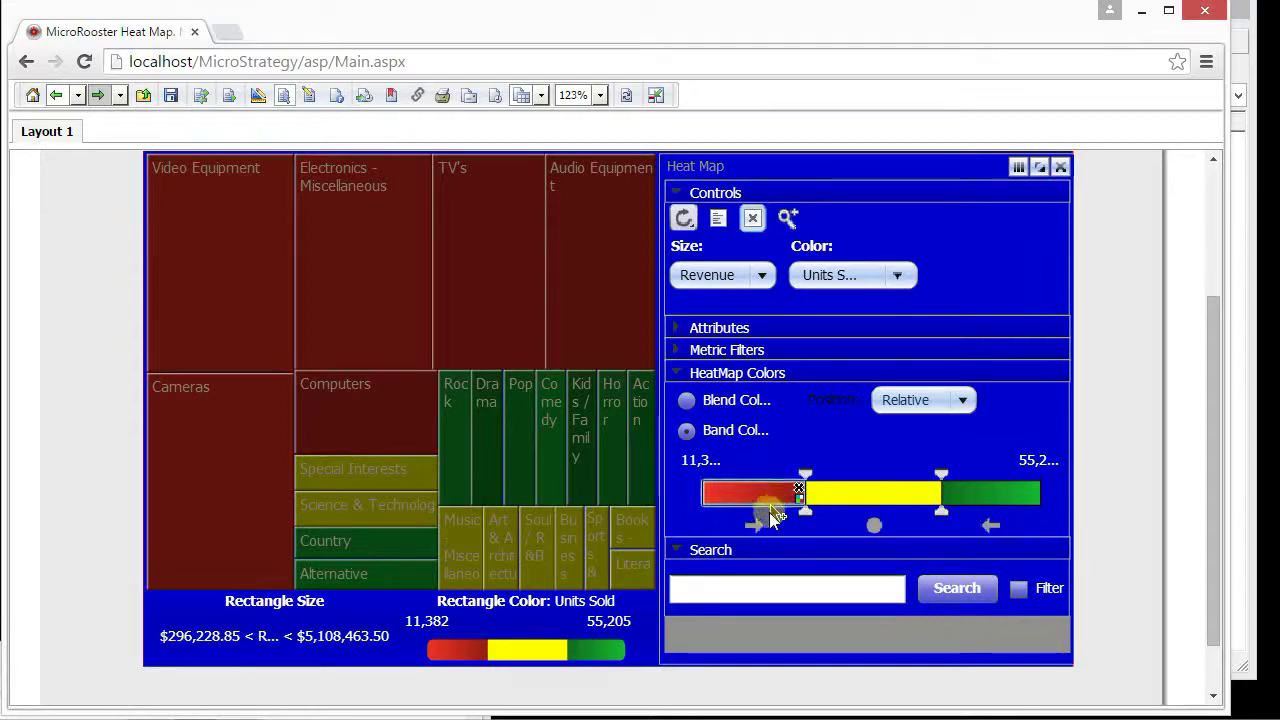
{"action": "left_click", "coordinate": [751, 520]}
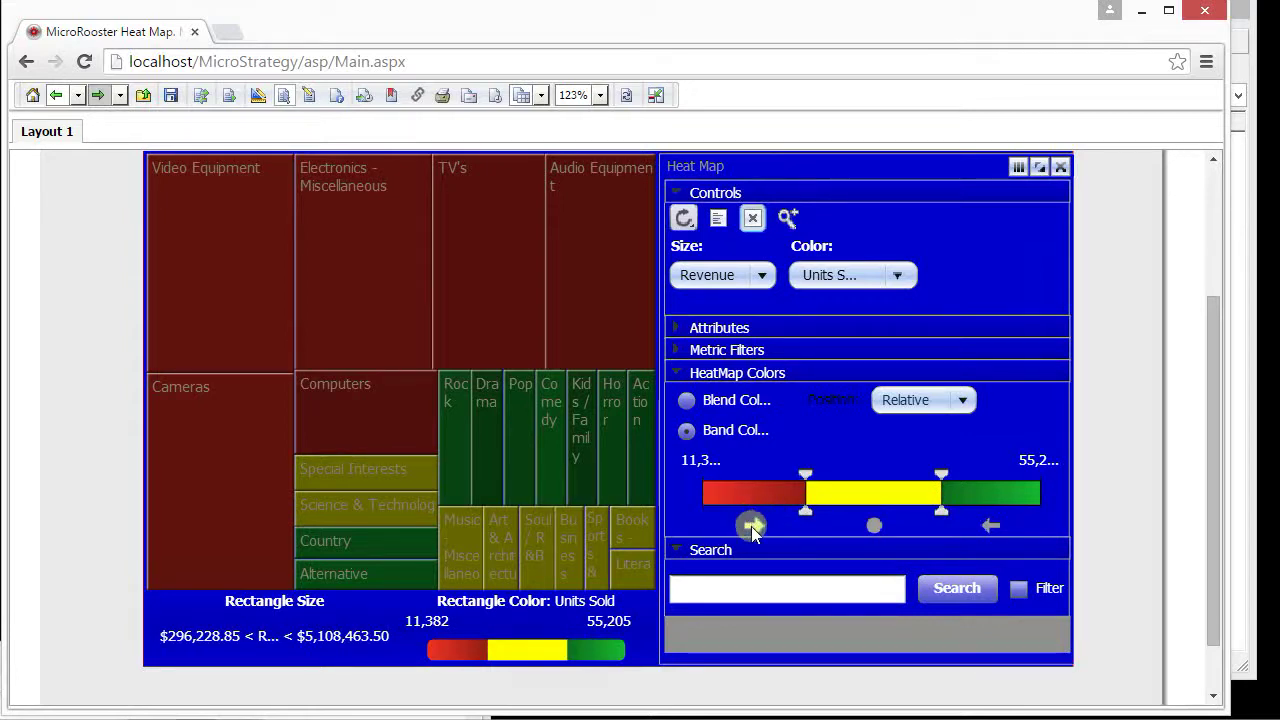
{"action": "left_click", "coordinate": [752, 530]}
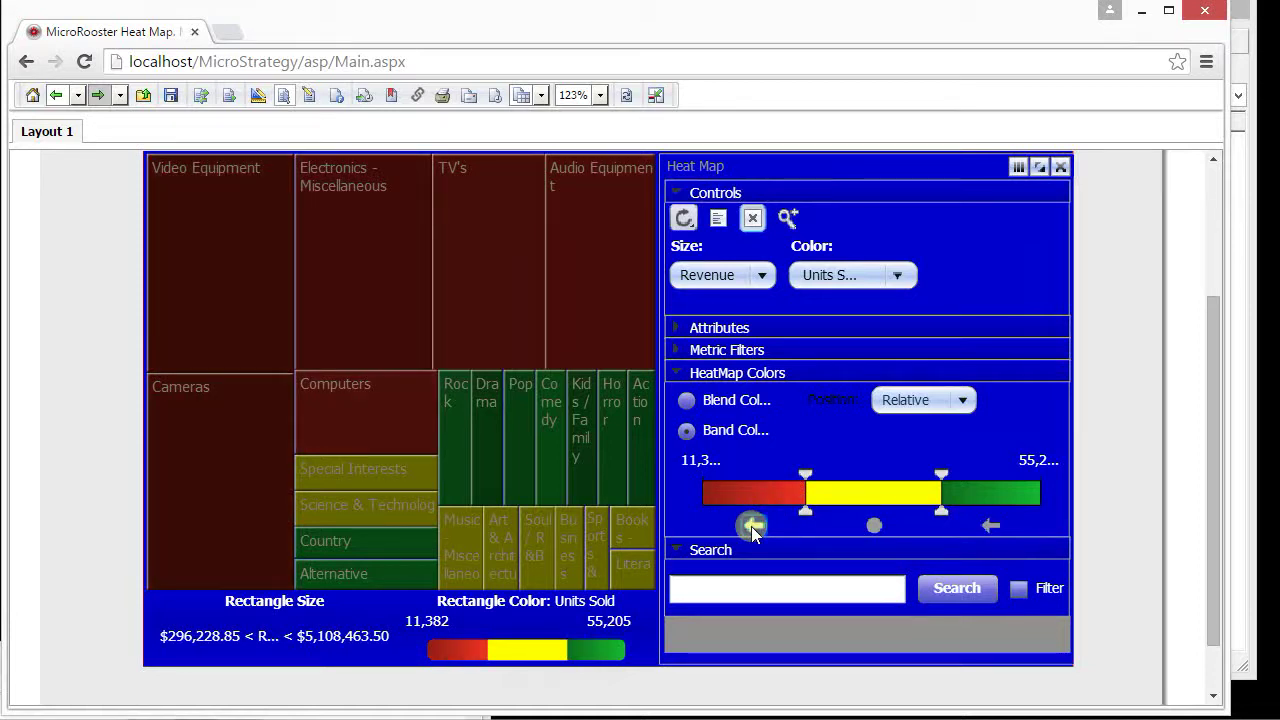
{"action": "left_click", "coordinate": [752, 530]}
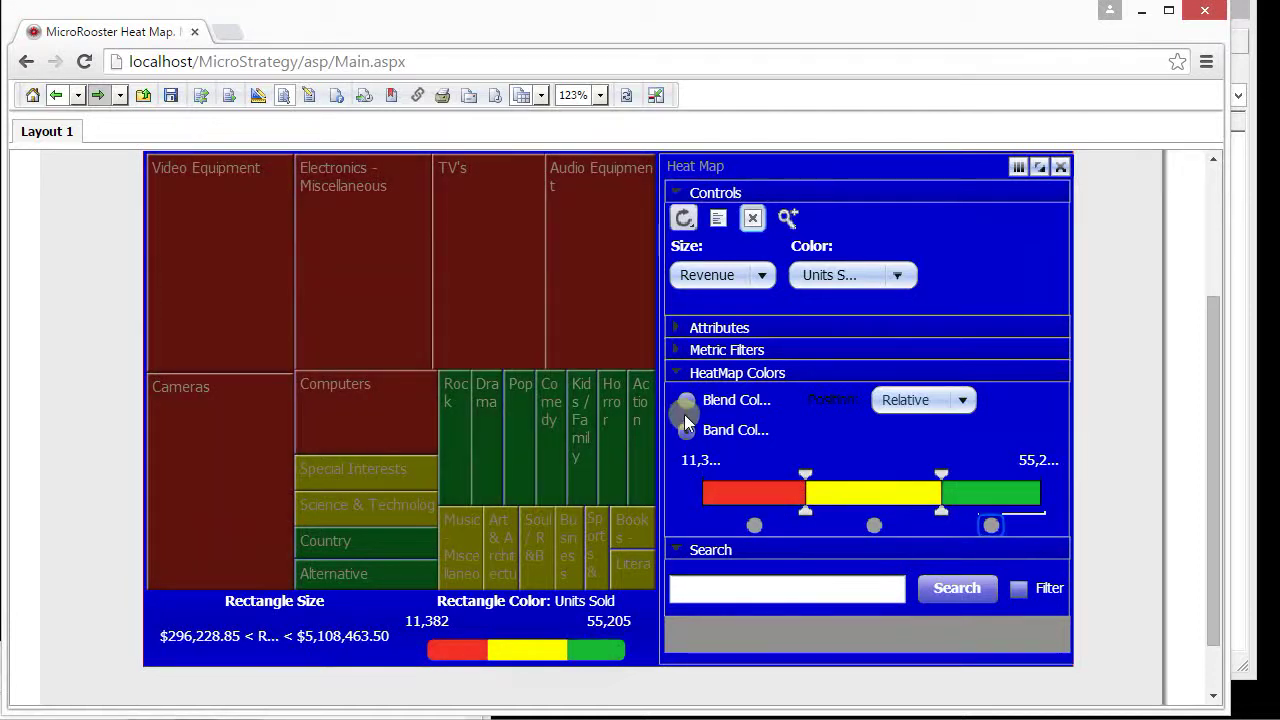
Collapse the HeatMap Colors section and place the cursor in the Search box
{"action": "left_click", "coordinate": [679, 374]}
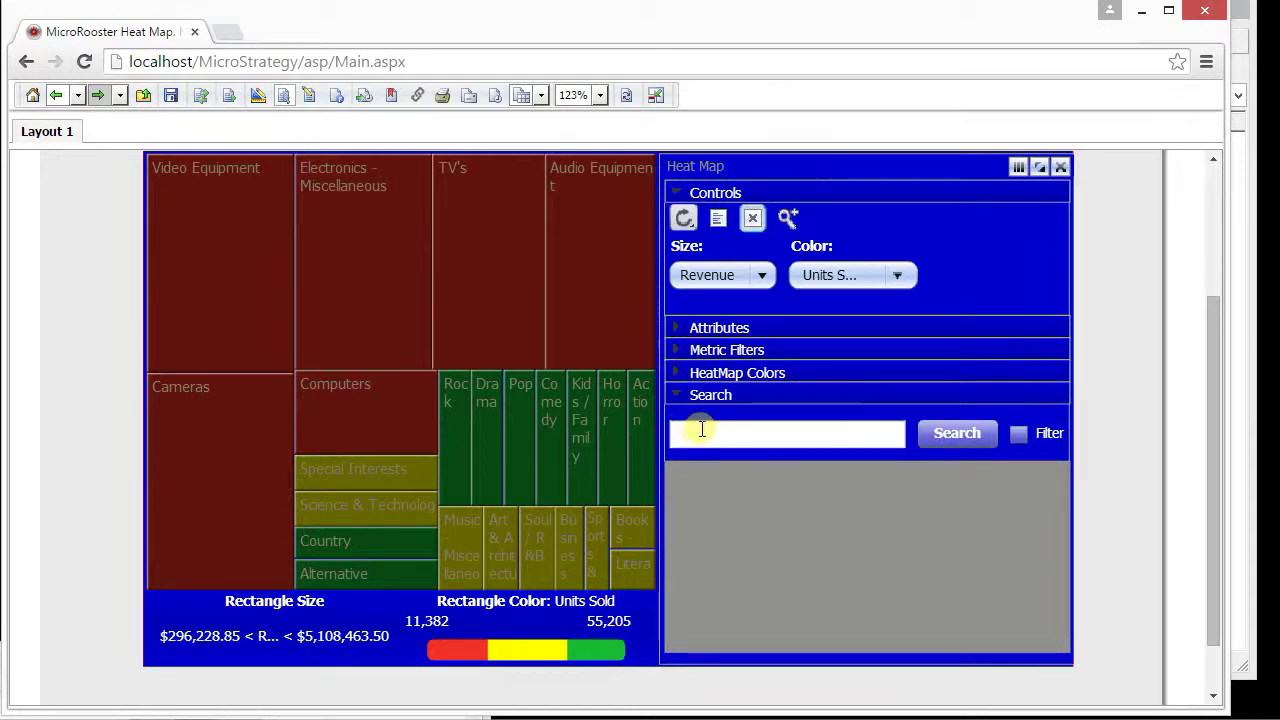
{"action": "left_click", "coordinate": [702, 429]}
Close the heat map and create a new dashboard from the MicroRooster Widget Dataset
{"action": "left_click", "coordinate": [1062, 168]}
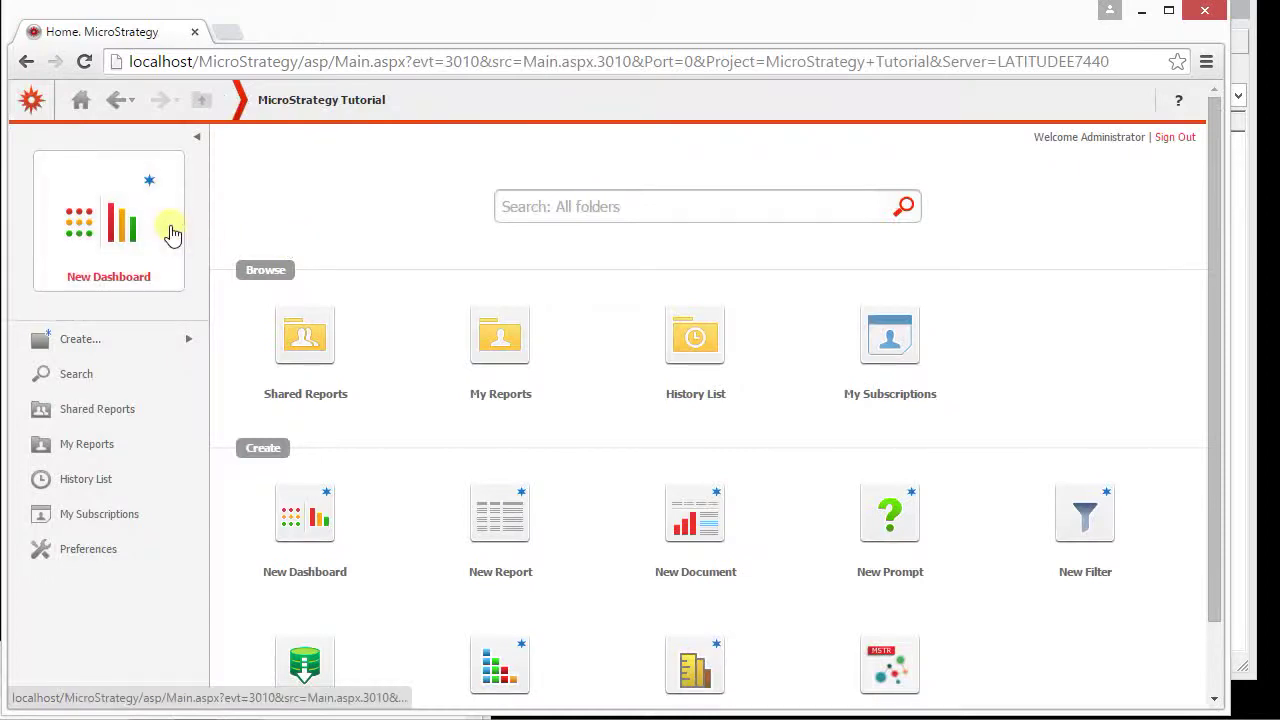
{"action": "left_click", "coordinate": [172, 233]}
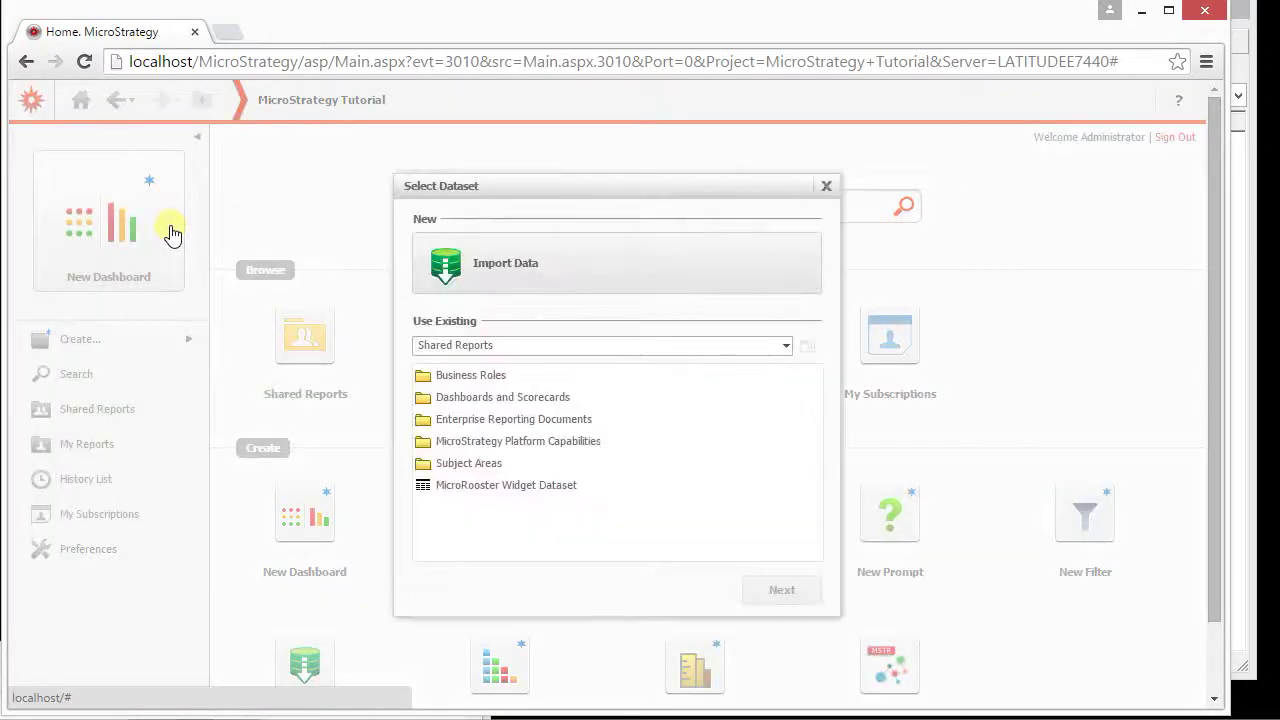
{"action": "left_click", "coordinate": [495, 484]}
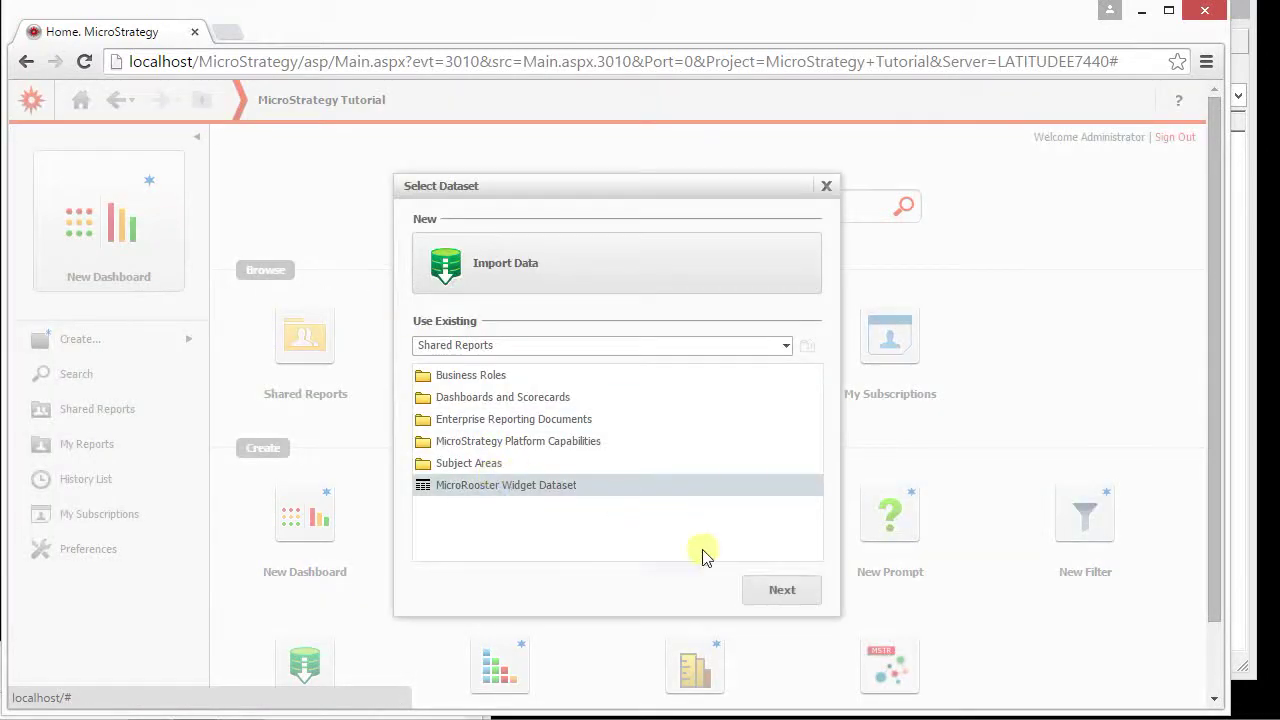
{"action": "left_click", "coordinate": [780, 591]}
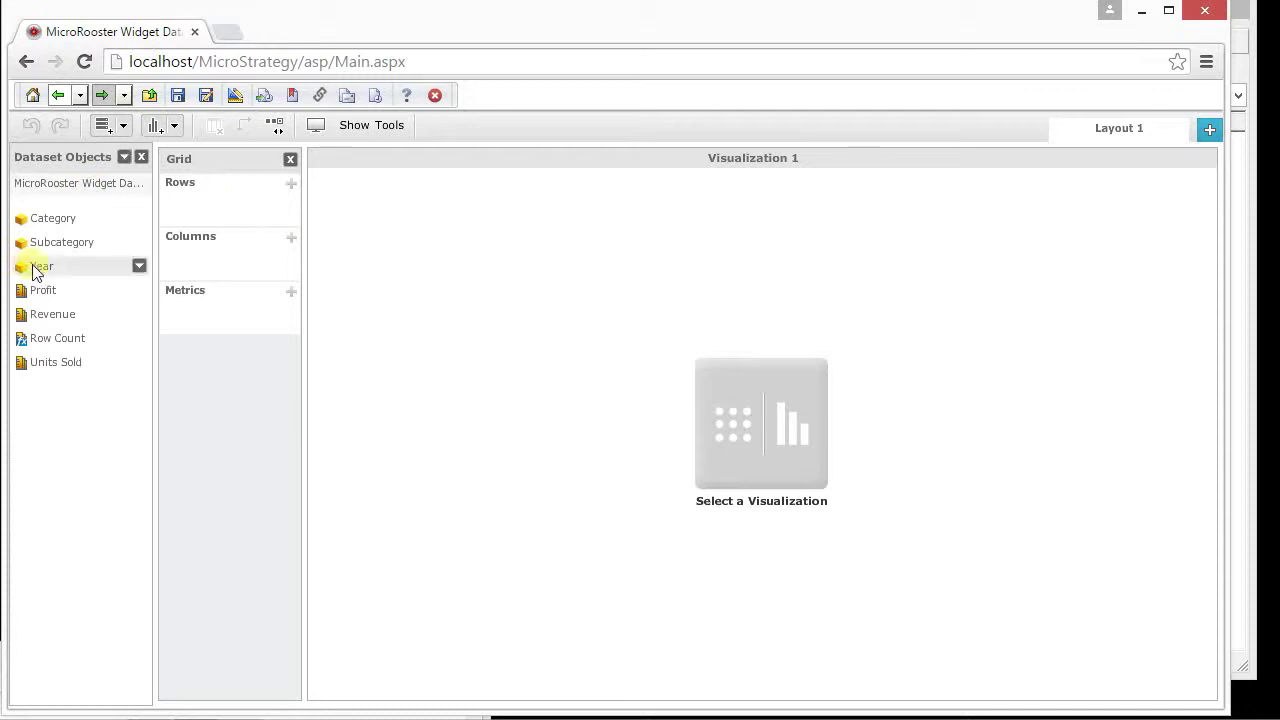
Put Category and Subcategory on the grid rows, with Revenue and Units Sold as metric columns
{"action": "left_click_drag", "start_coordinate": [45, 222], "coordinate": [222, 208]}
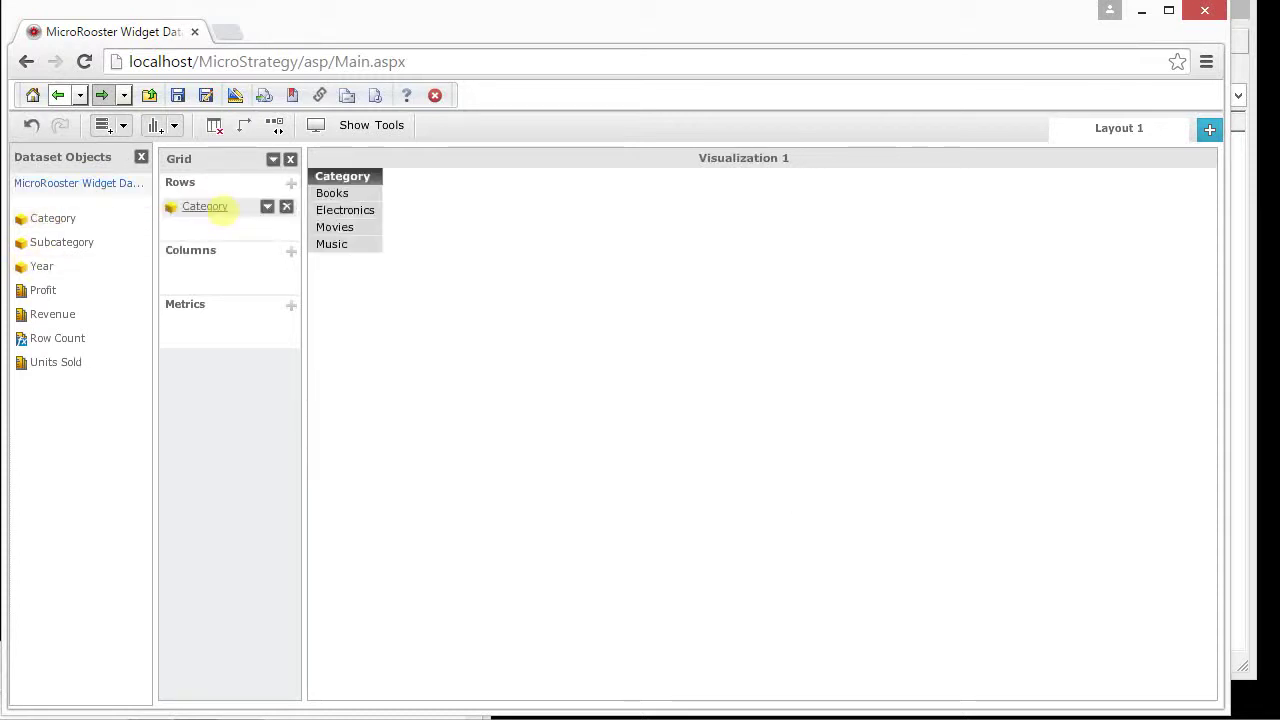
{"action": "left_click_drag", "start_coordinate": [73, 250], "coordinate": [222, 238]}
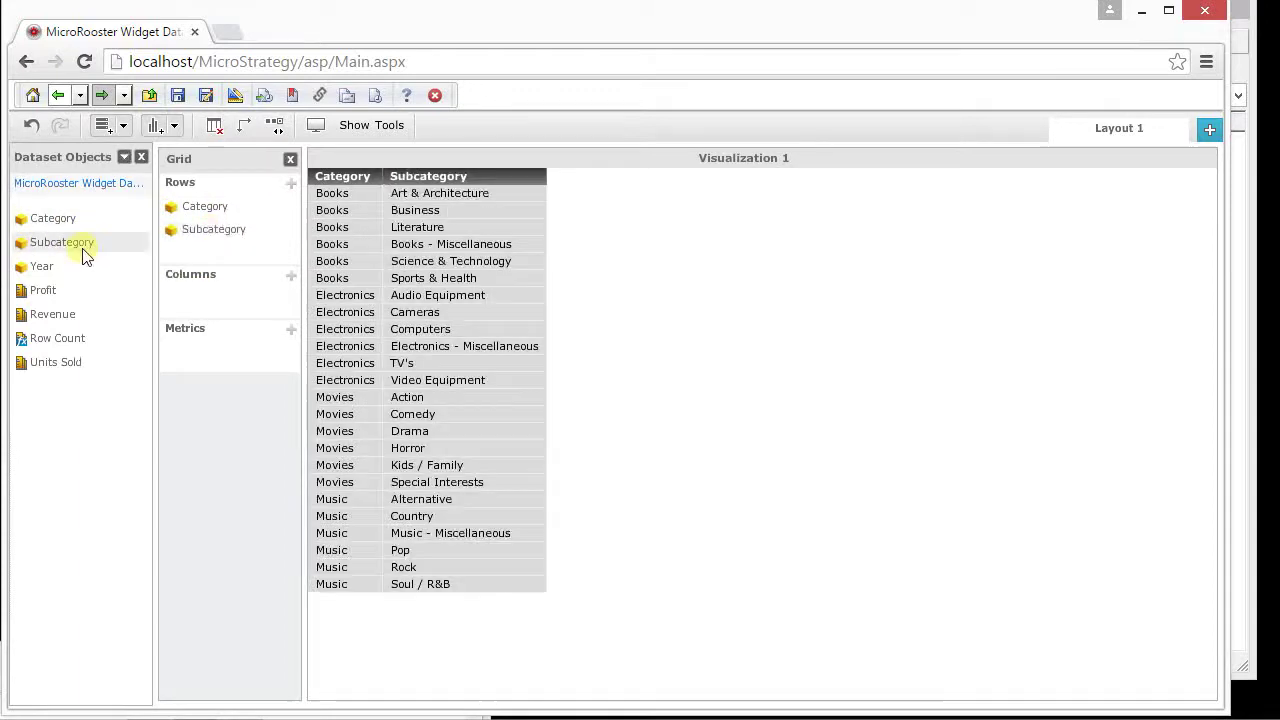
{"action": "double_click", "coordinate": [45, 316]}
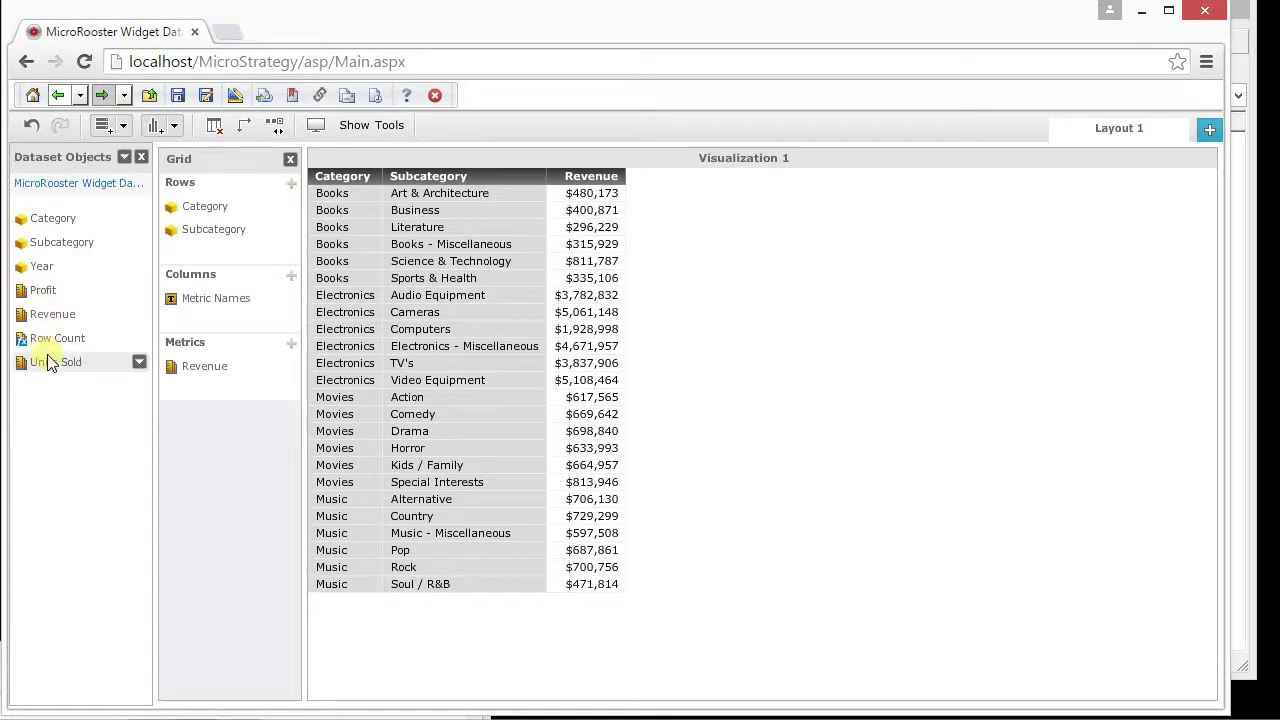
{"action": "double_click", "coordinate": [47, 358]}
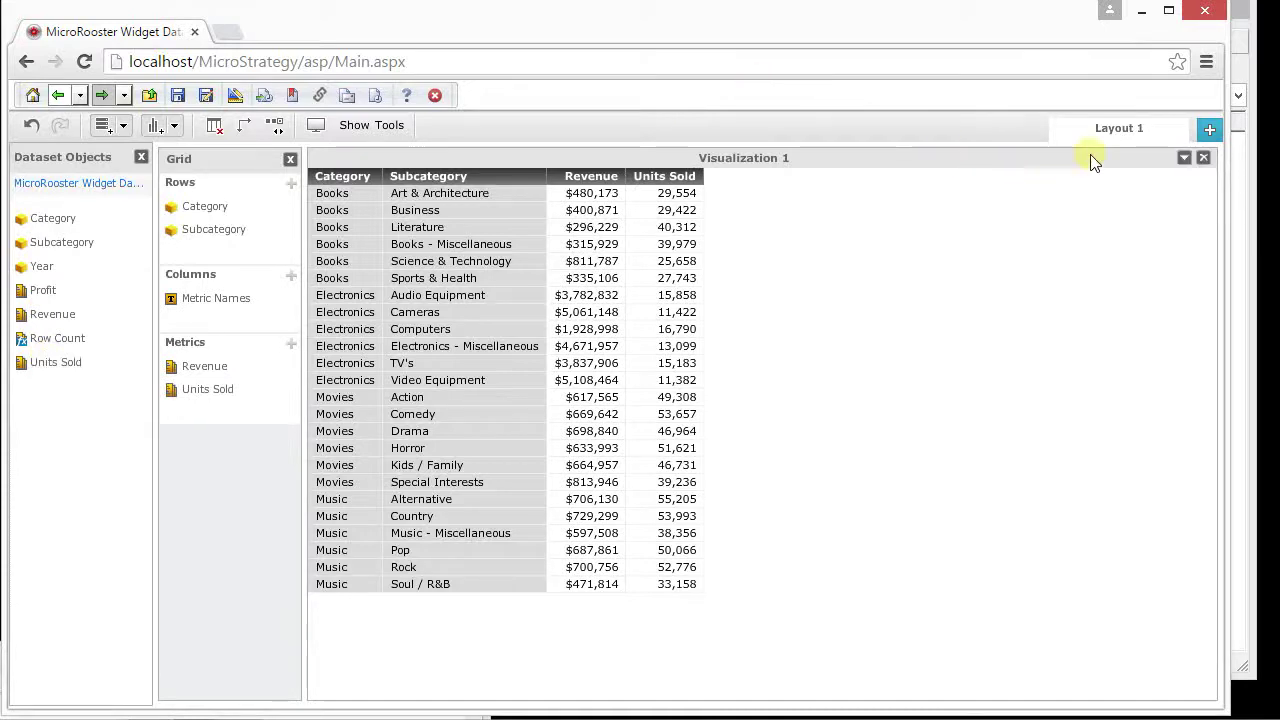
Change Visualization 1 from a grid into a Heat Map of Category and Subcategory, sized by Units Sold and coloured by Revenue
{"action": "left_click", "coordinate": [1183, 159]}
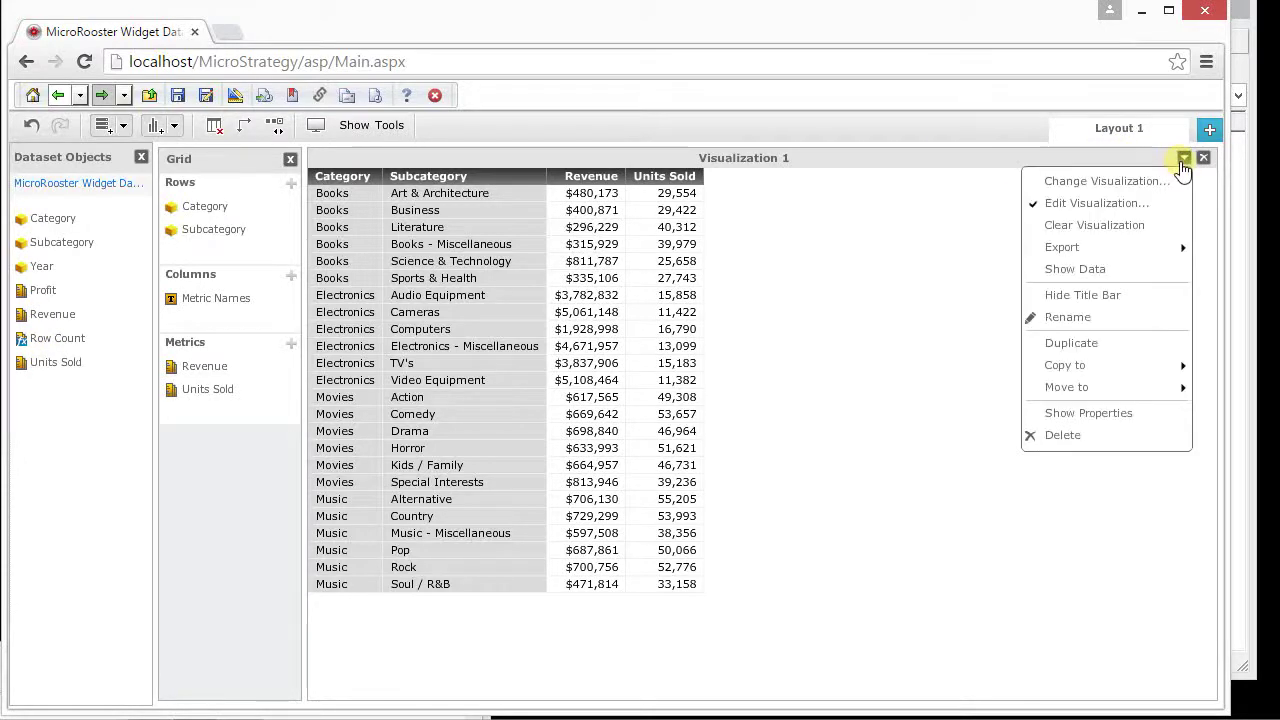
{"action": "left_click", "coordinate": [1098, 183]}
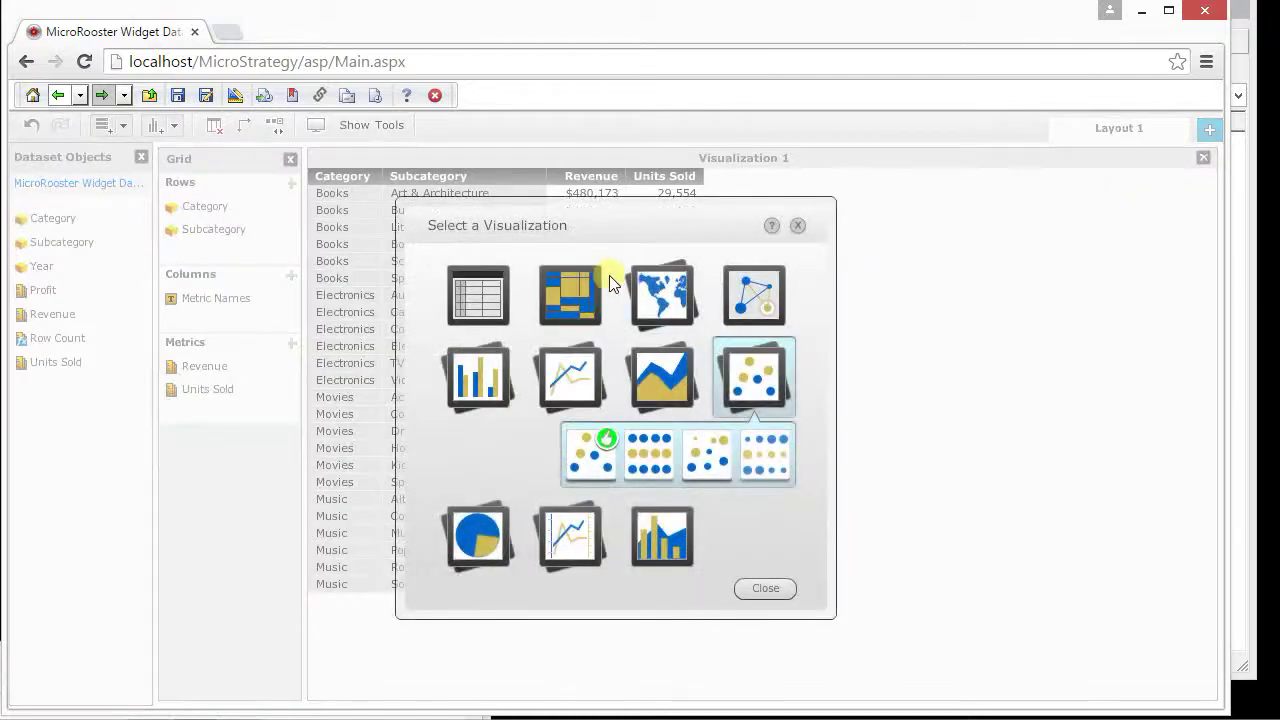
{"action": "left_click", "coordinate": [588, 290]}
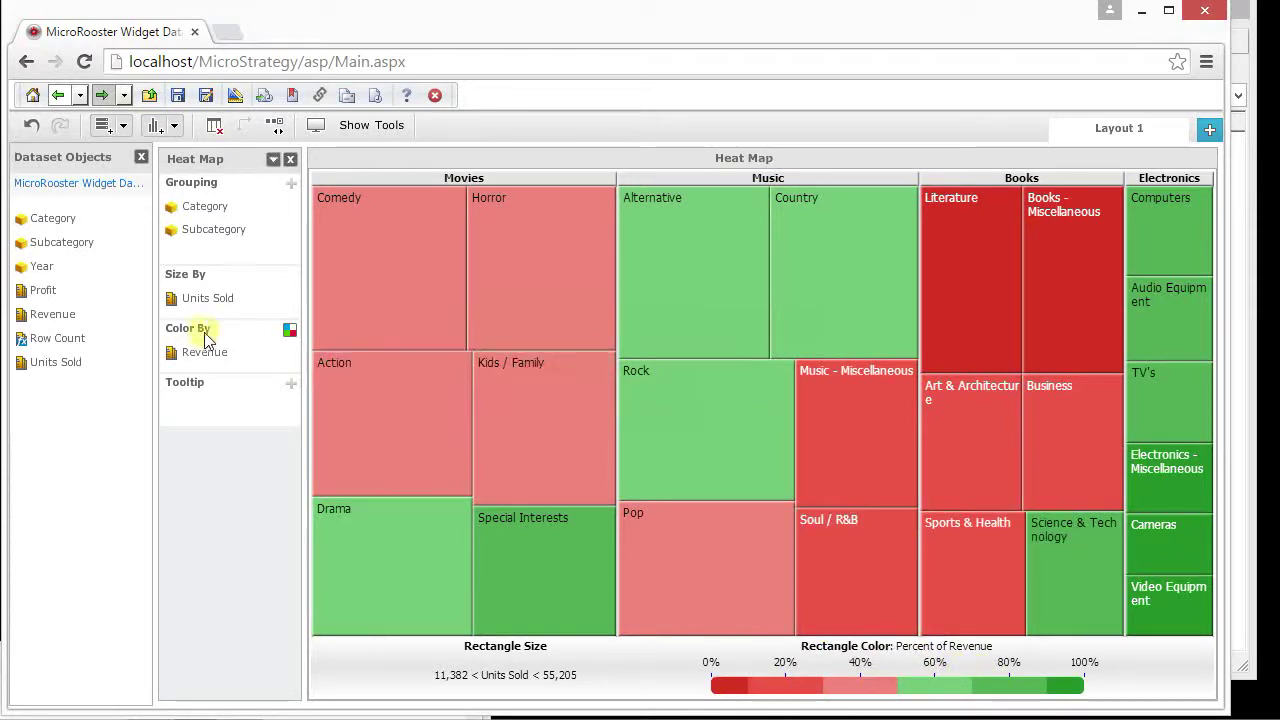
Set the Revenue colour thresholds to be based on Lowest % and broken by Category
{"action": "left_click", "coordinate": [288, 332]}
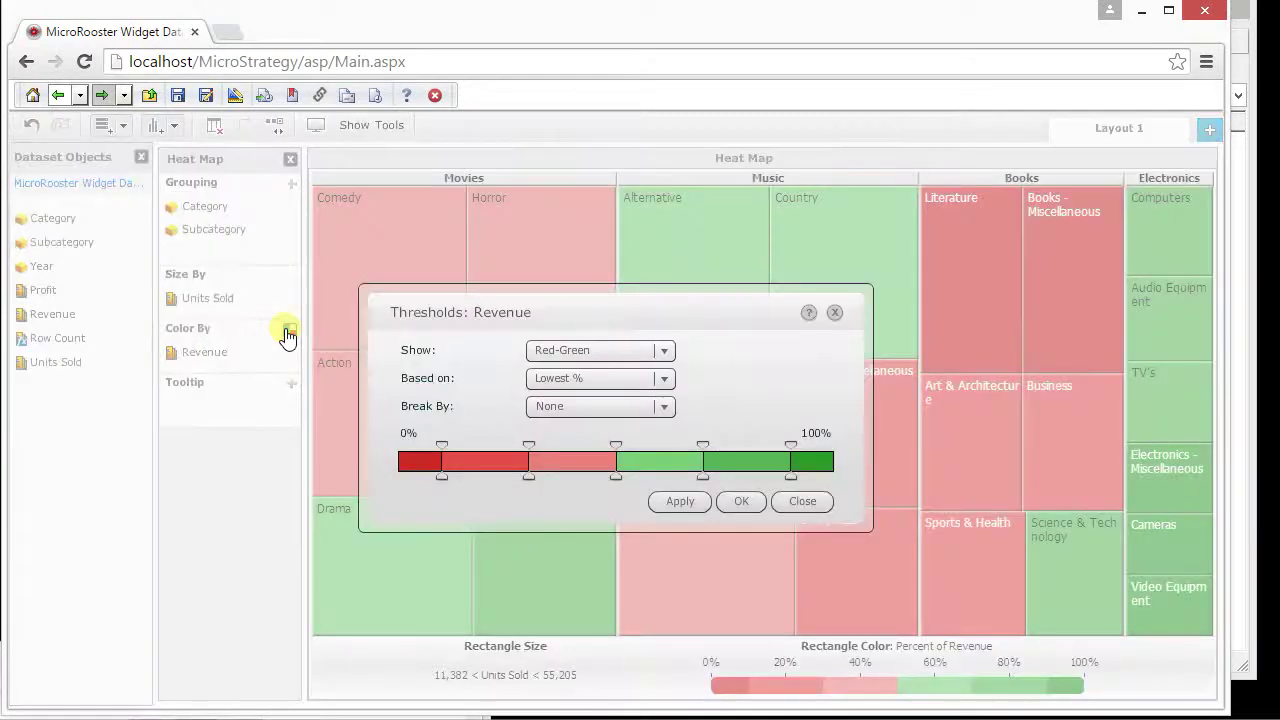
{"action": "left_click", "coordinate": [657, 351]}
{"action": "left_click", "coordinate": [658, 355]}
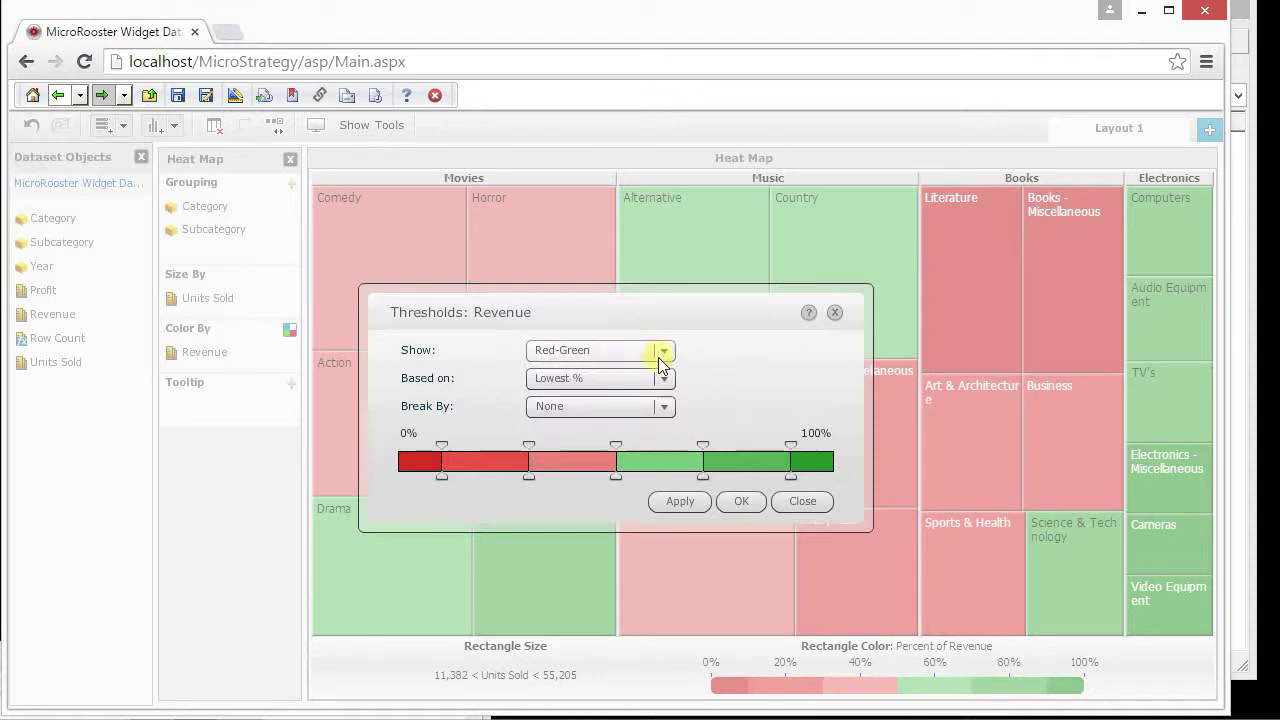
{"action": "left_click", "coordinate": [664, 378]}
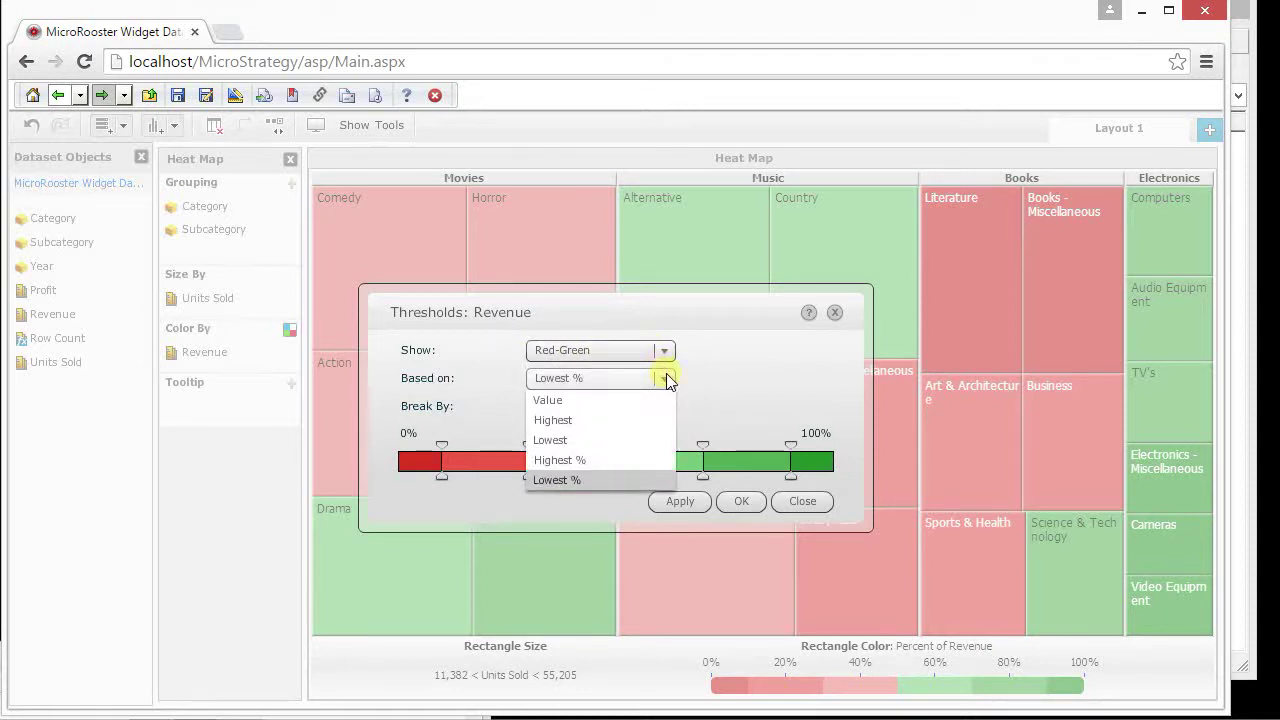
{"action": "left_click", "coordinate": [667, 378]}
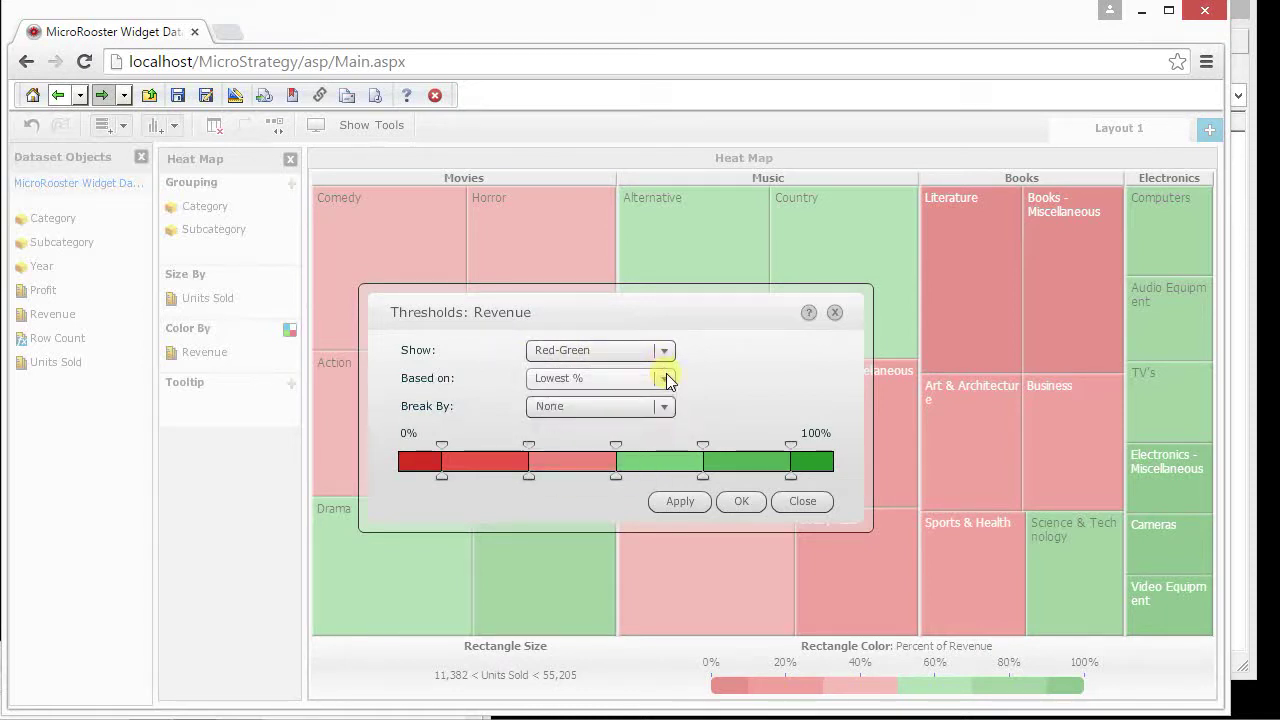
{"action": "left_click", "coordinate": [664, 407]}
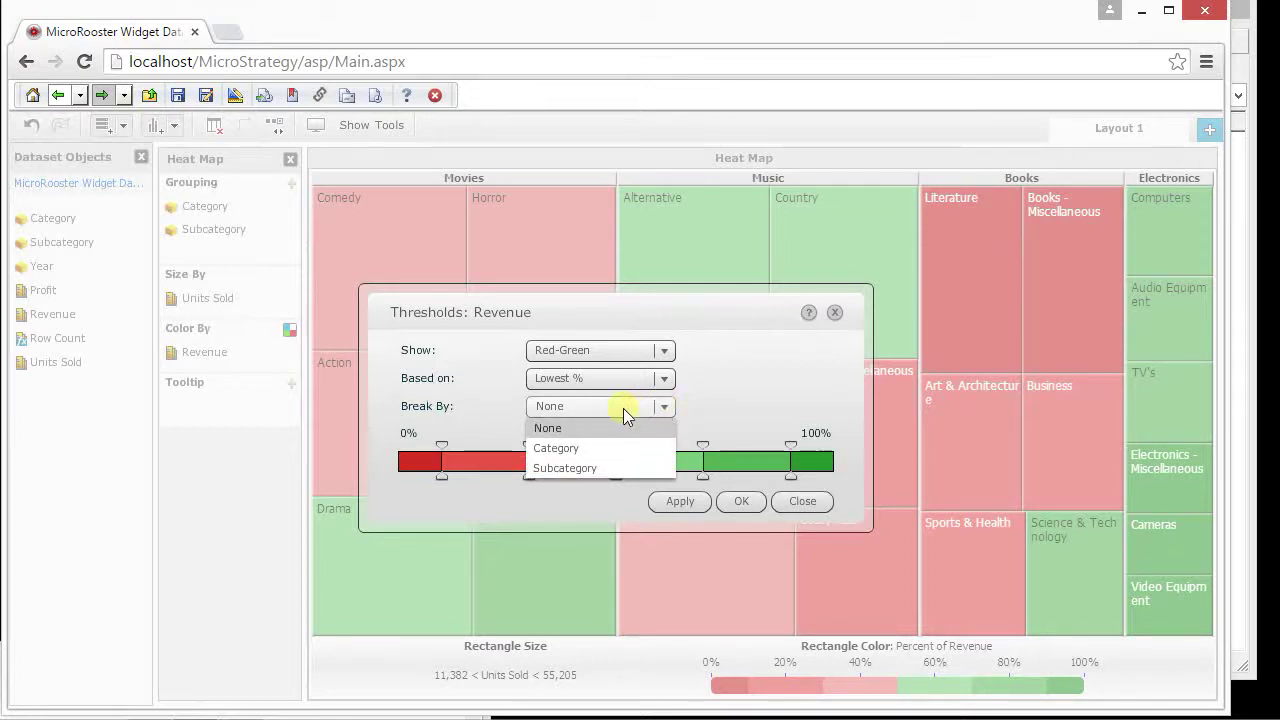
{"action": "left_click", "coordinate": [584, 448]}
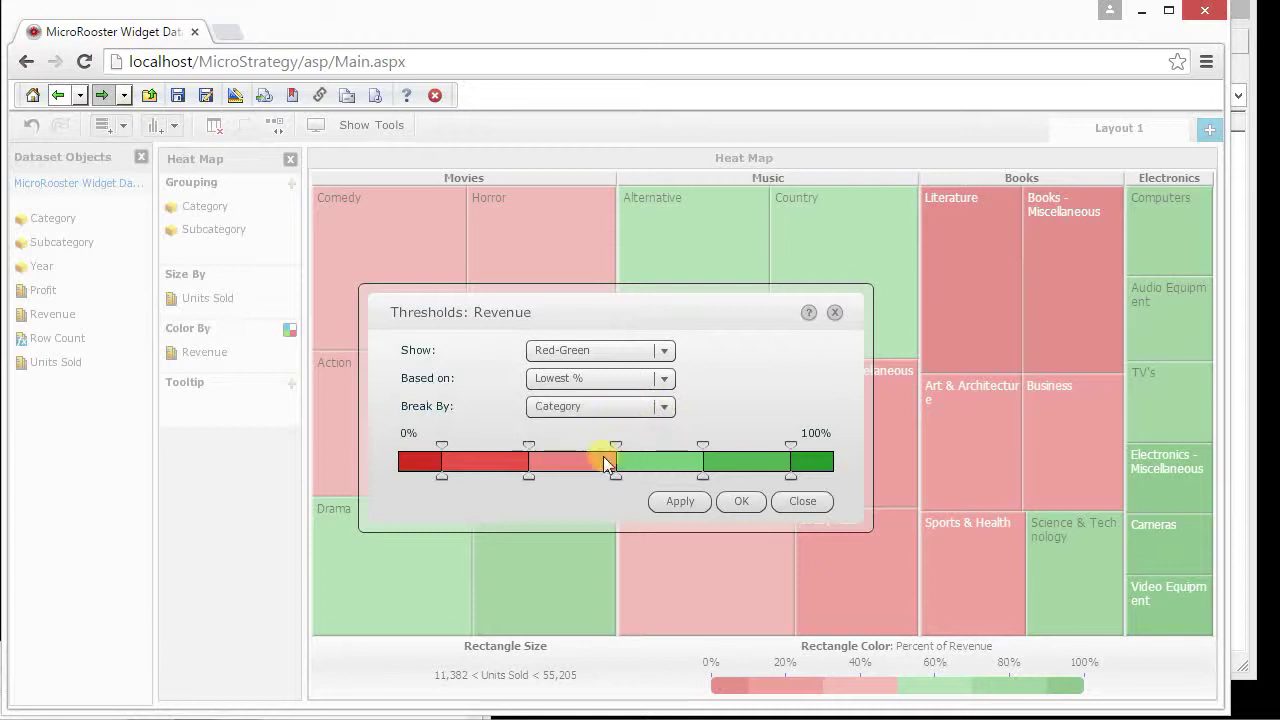
{"action": "left_click", "coordinate": [728, 503]}
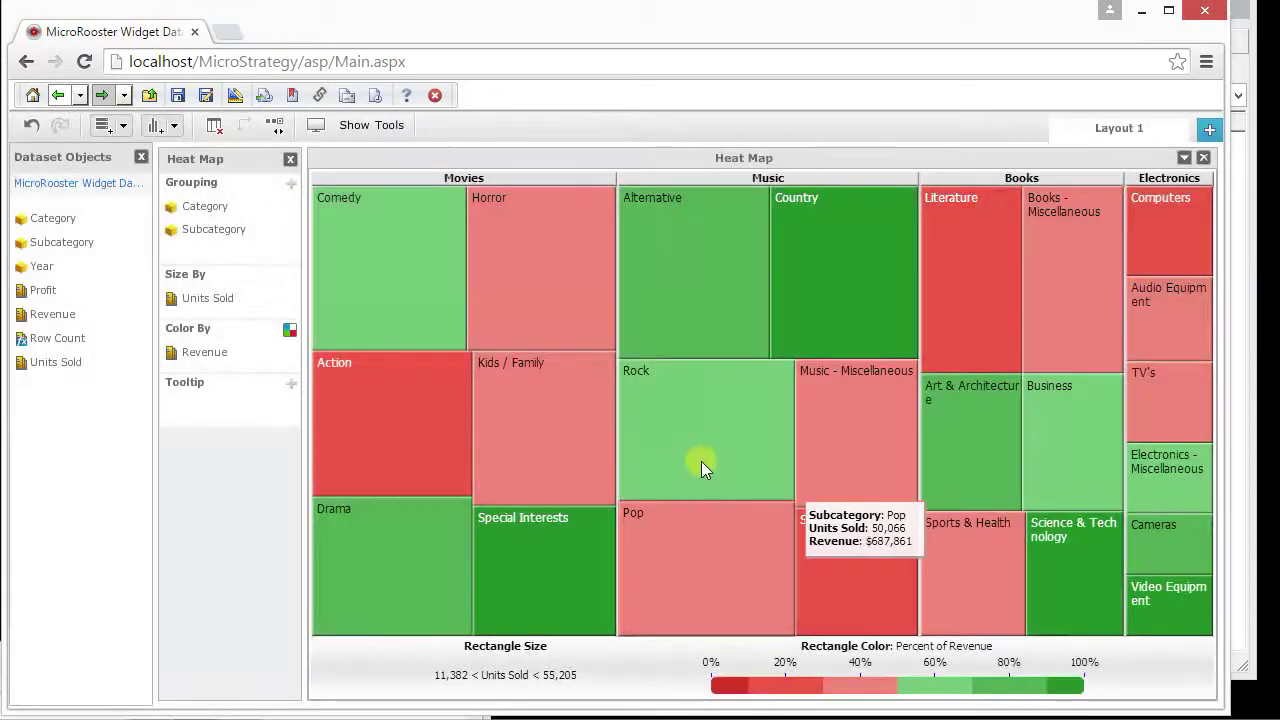
Save the dashboard as MicroRooster Widget Dataset in My Reports
{"action": "left_click", "coordinate": [205, 97]}
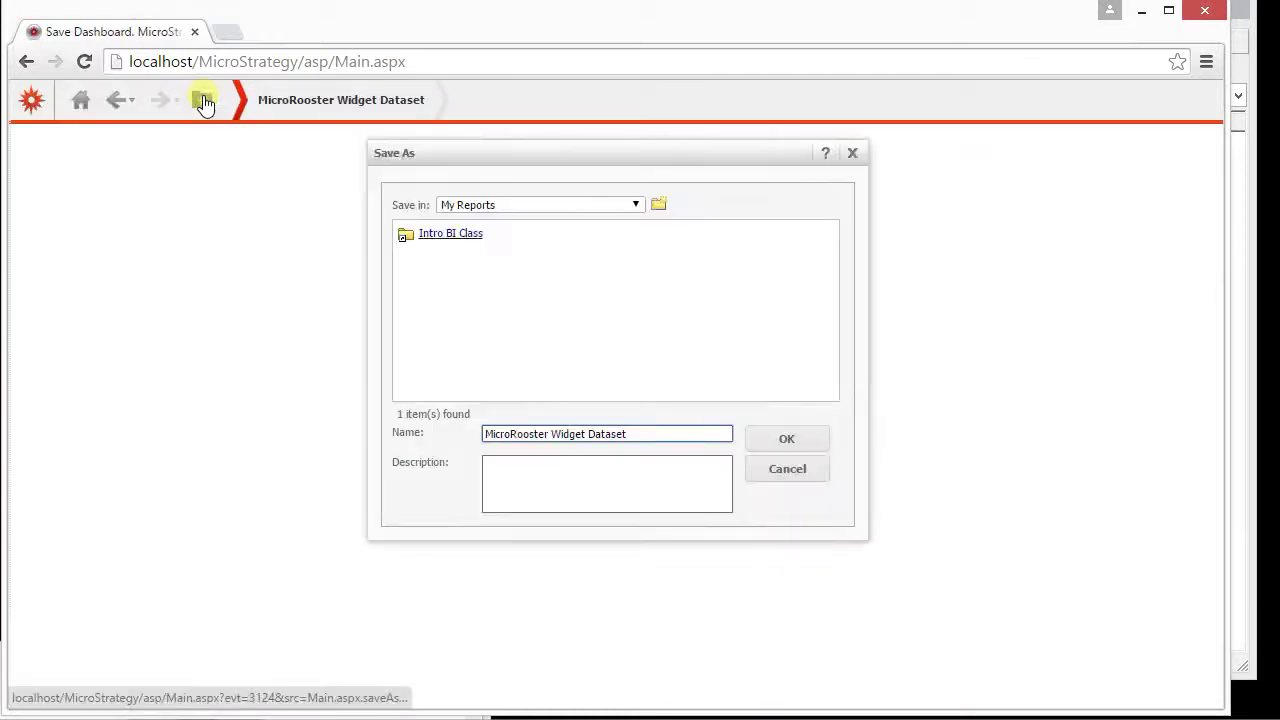
{"action": "left_click", "coordinate": [783, 438]}
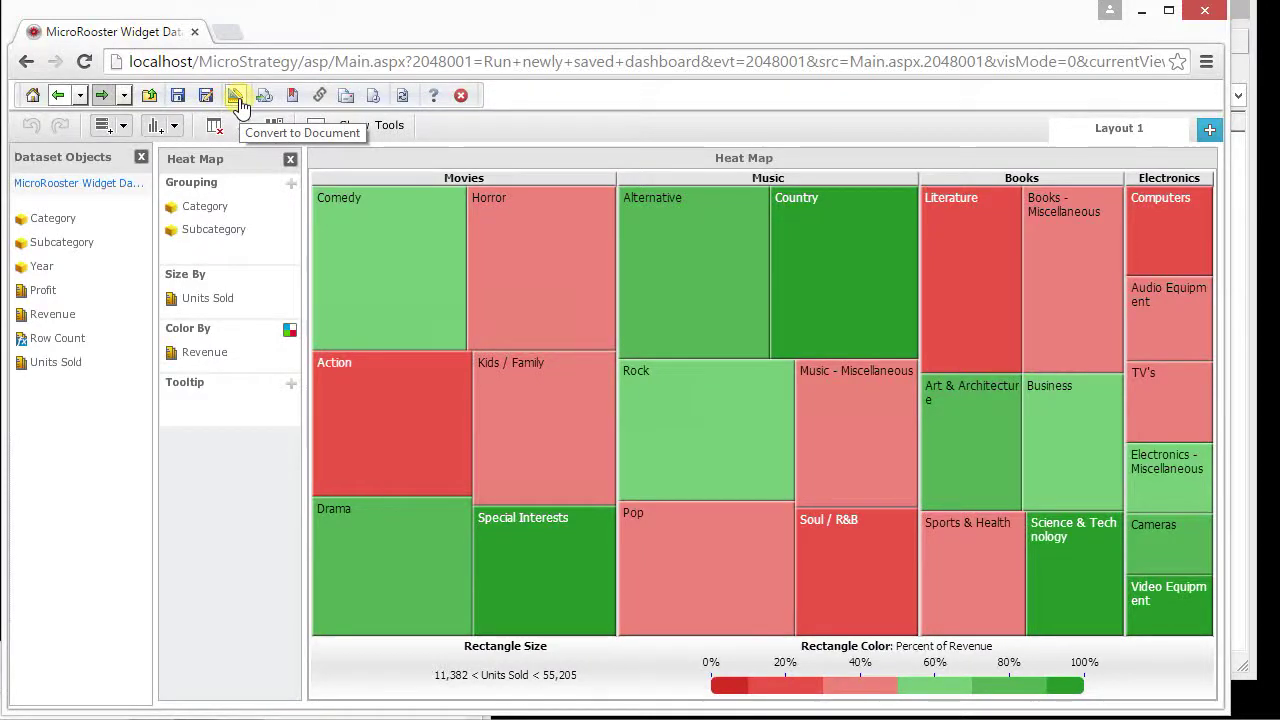
Convert the heat map dashboard into a document and bring up the grid's context menu
{"action": "left_click", "coordinate": [236, 97]}
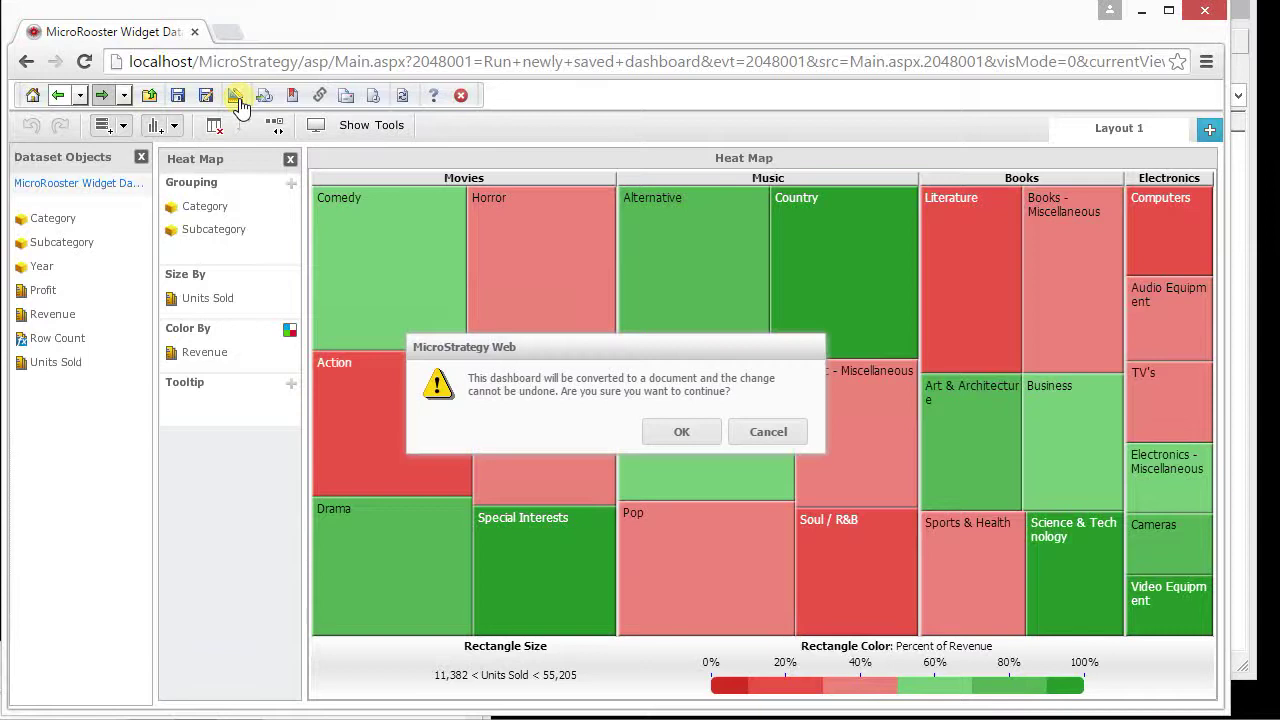
{"action": "left_click", "coordinate": [674, 429]}
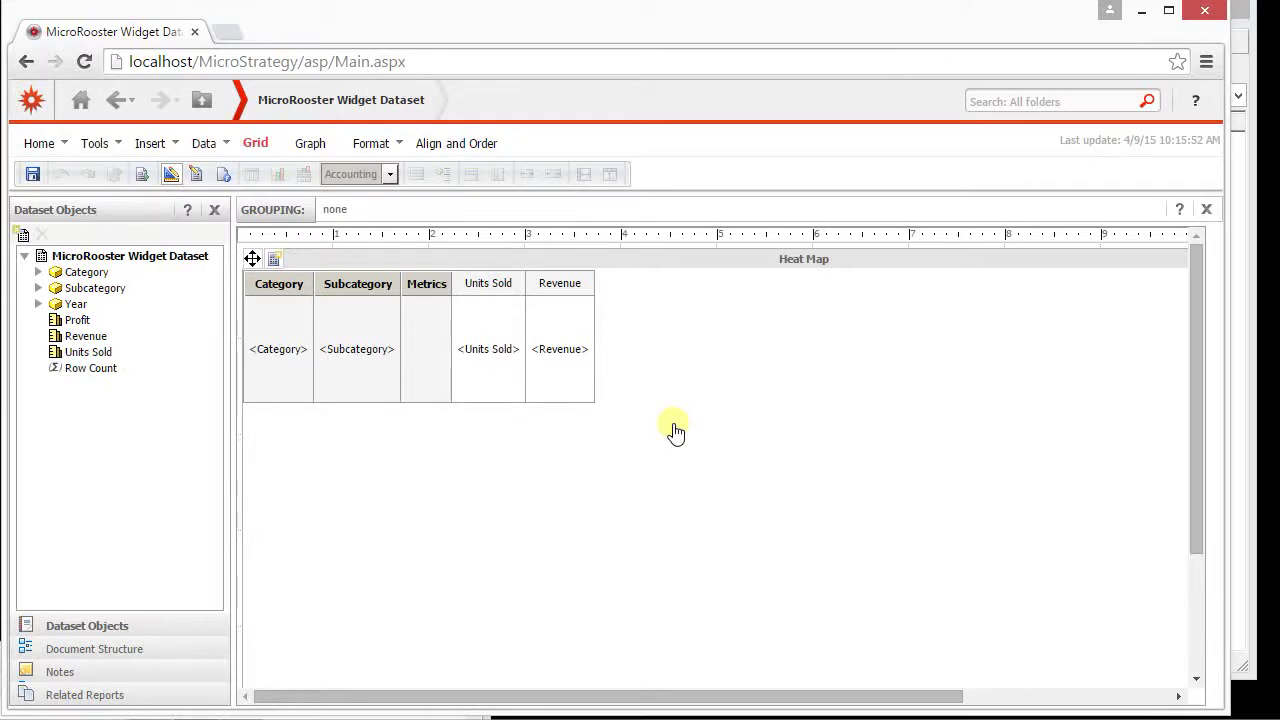
{"action": "right_click", "coordinate": [575, 272]}
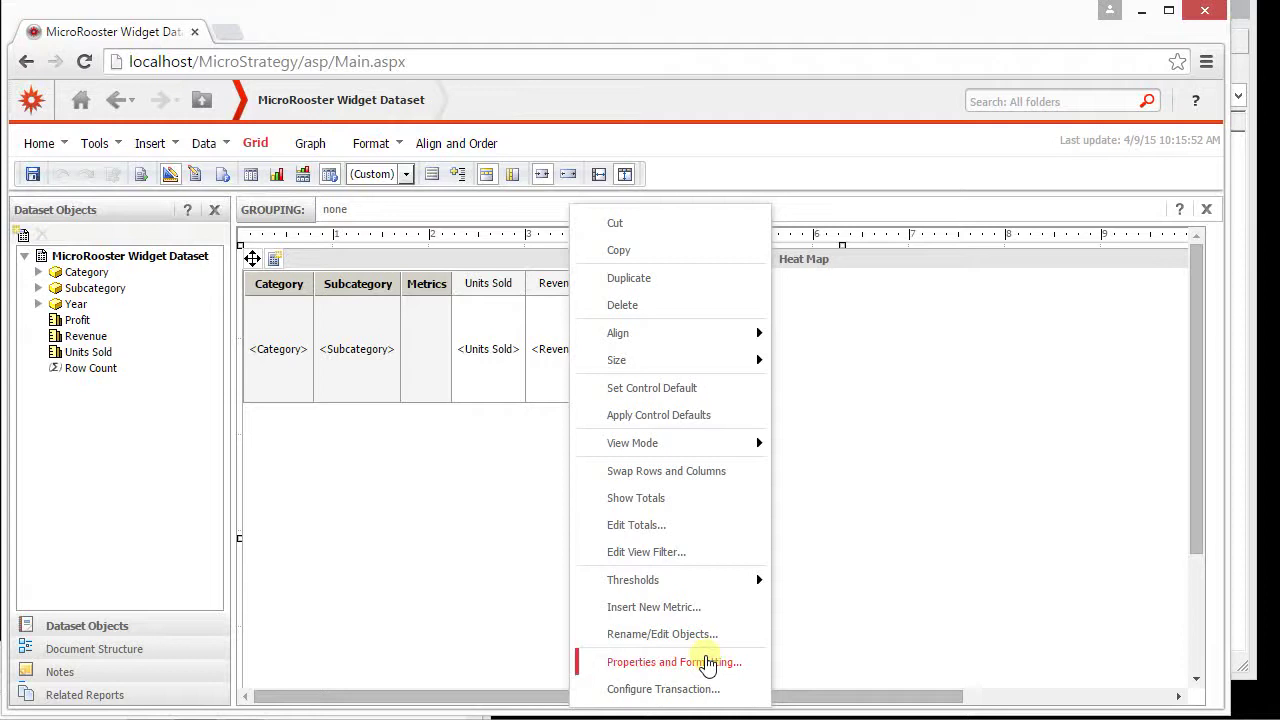
{"action": "left_click", "coordinate": [405, 492]}
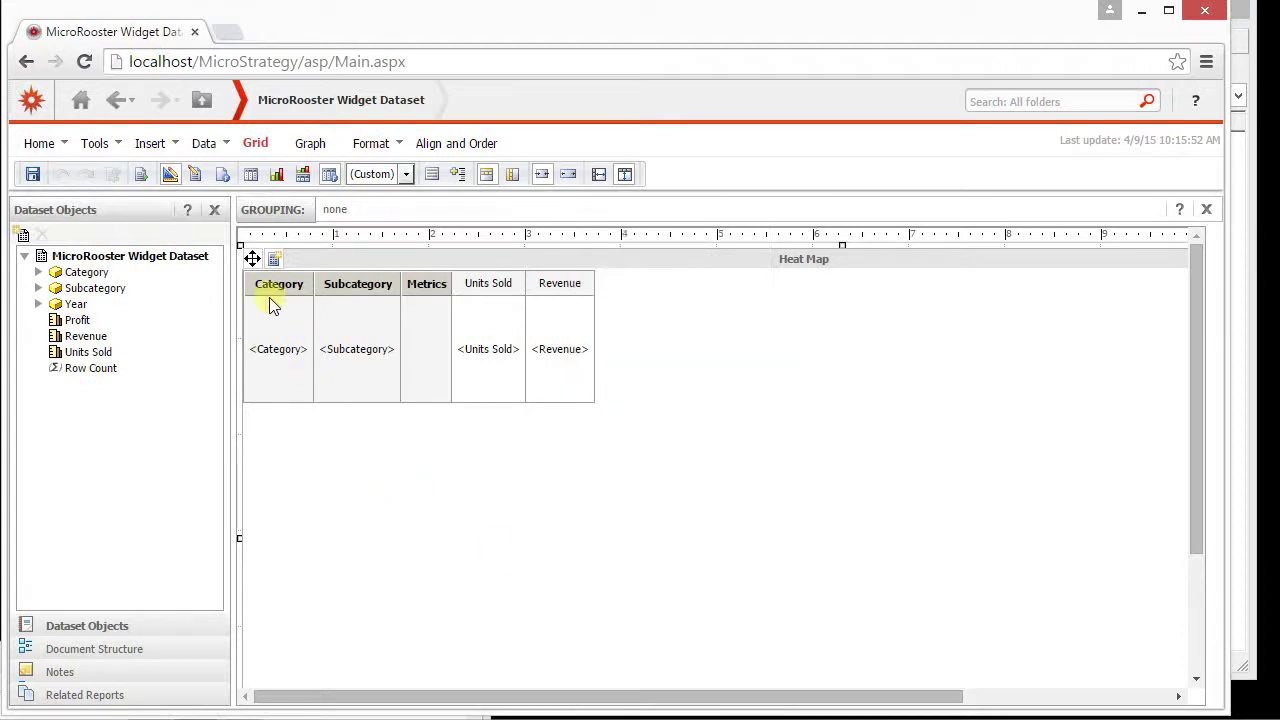
{"action": "right_click", "coordinate": [253, 266]}
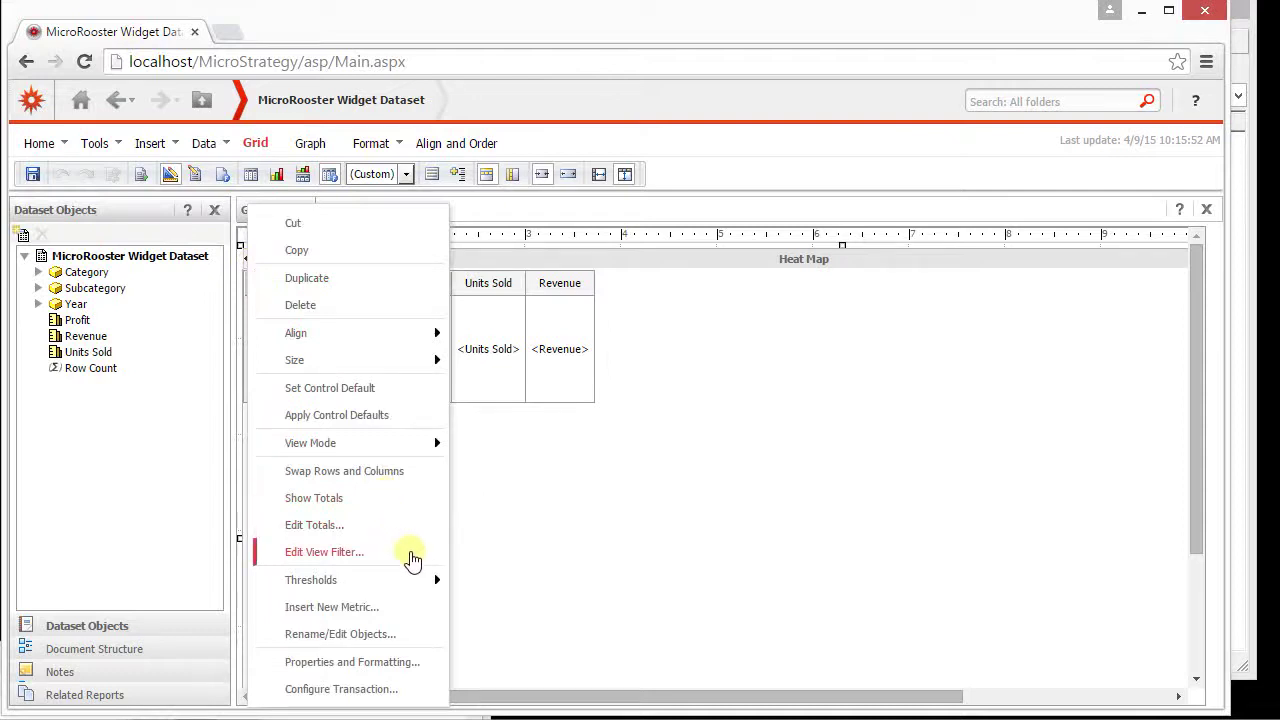
{"action": "mouse_move", "coordinate": [398, 455]}
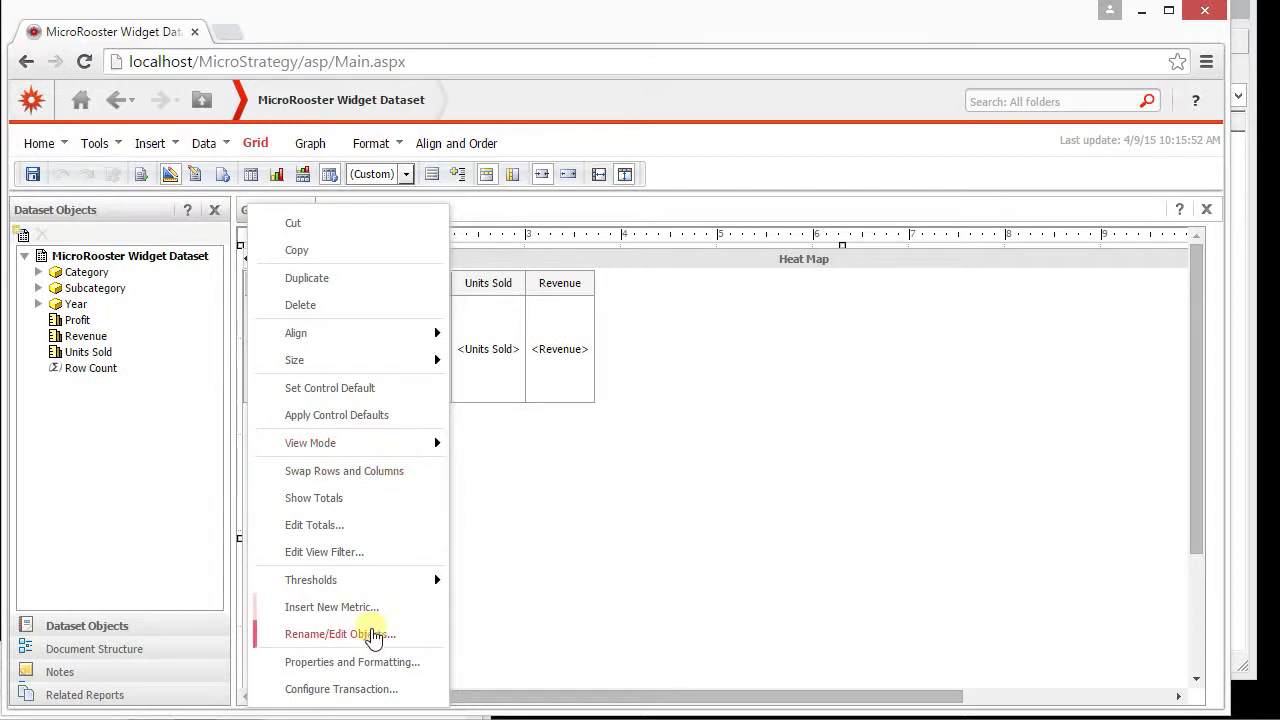
{"action": "left_click", "coordinate": [365, 662]}
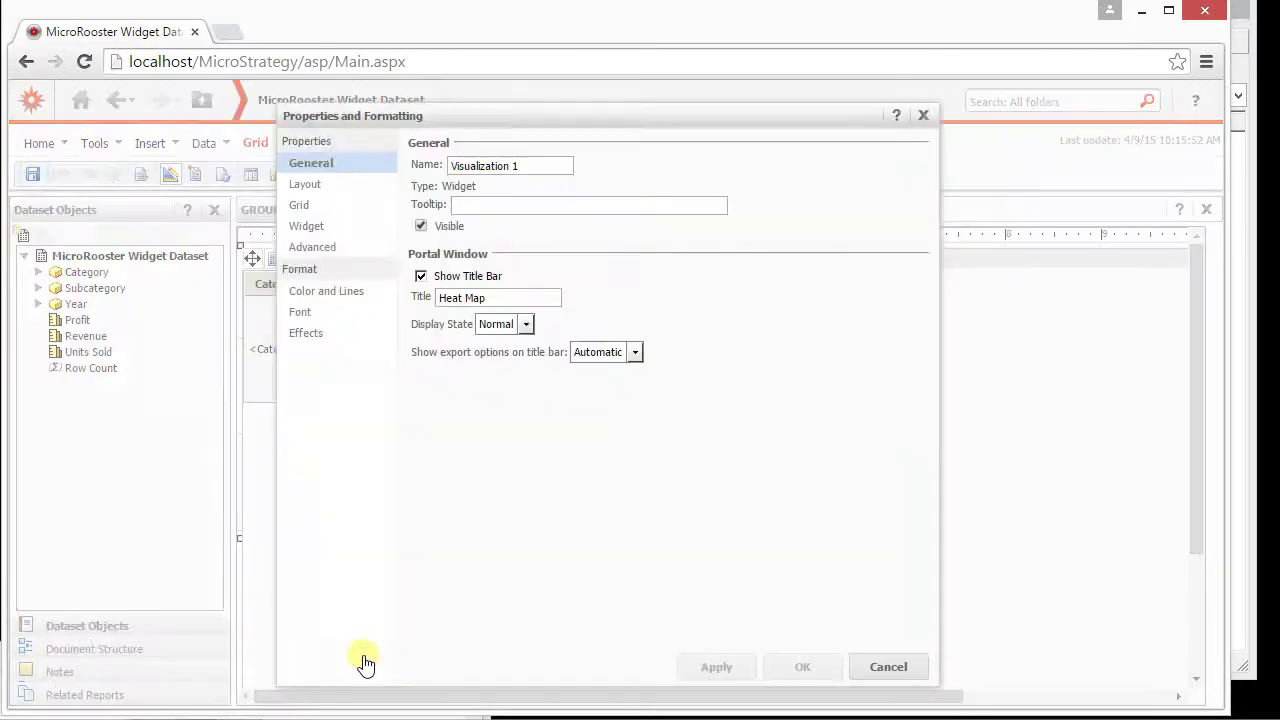
{"action": "left_click", "coordinate": [321, 233]}
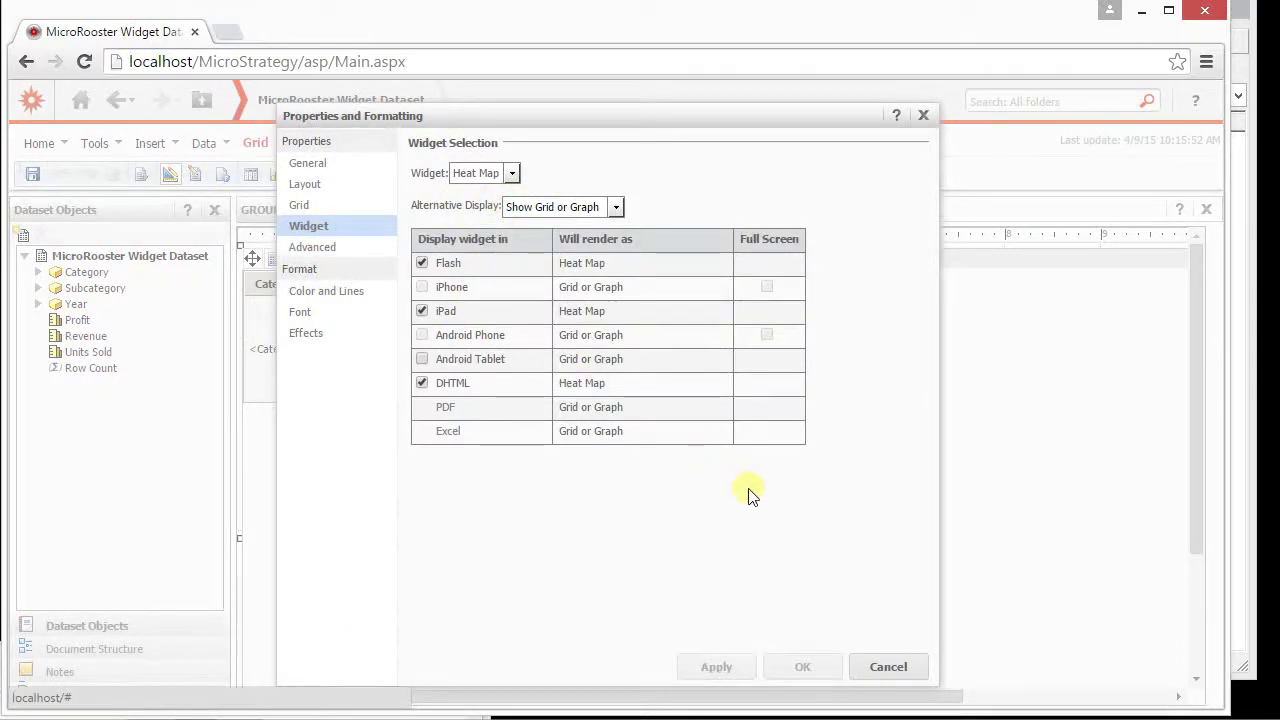
{"action": "left_click", "coordinate": [888, 664]}
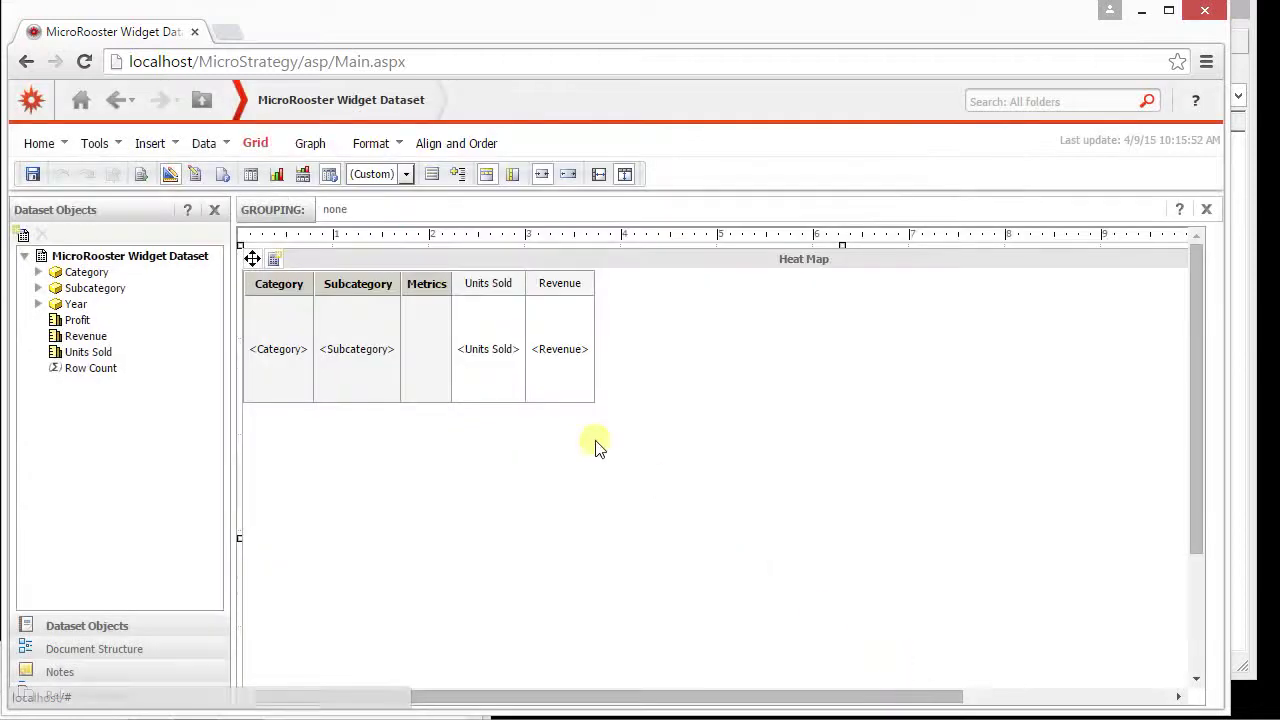
Save the document as a new document named MicroRooster Widget2 and run it
{"action": "left_click", "coordinate": [33, 174]}
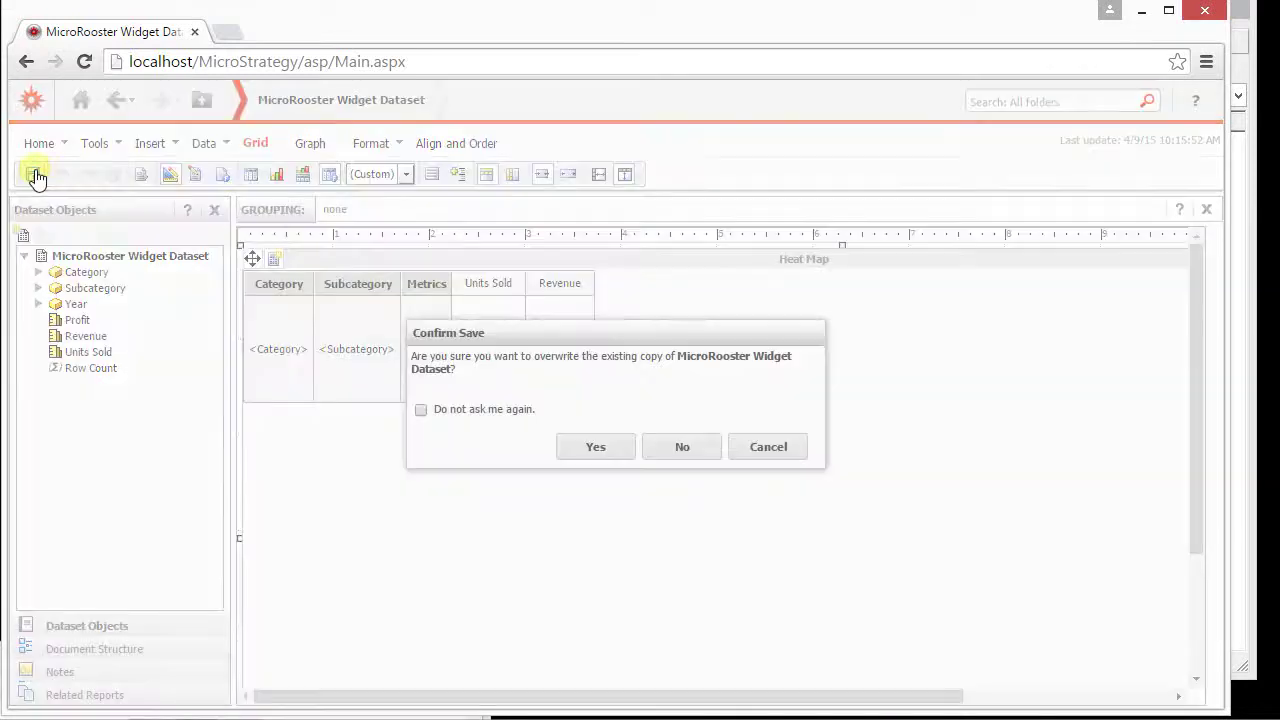
{"action": "left_click", "coordinate": [590, 444]}
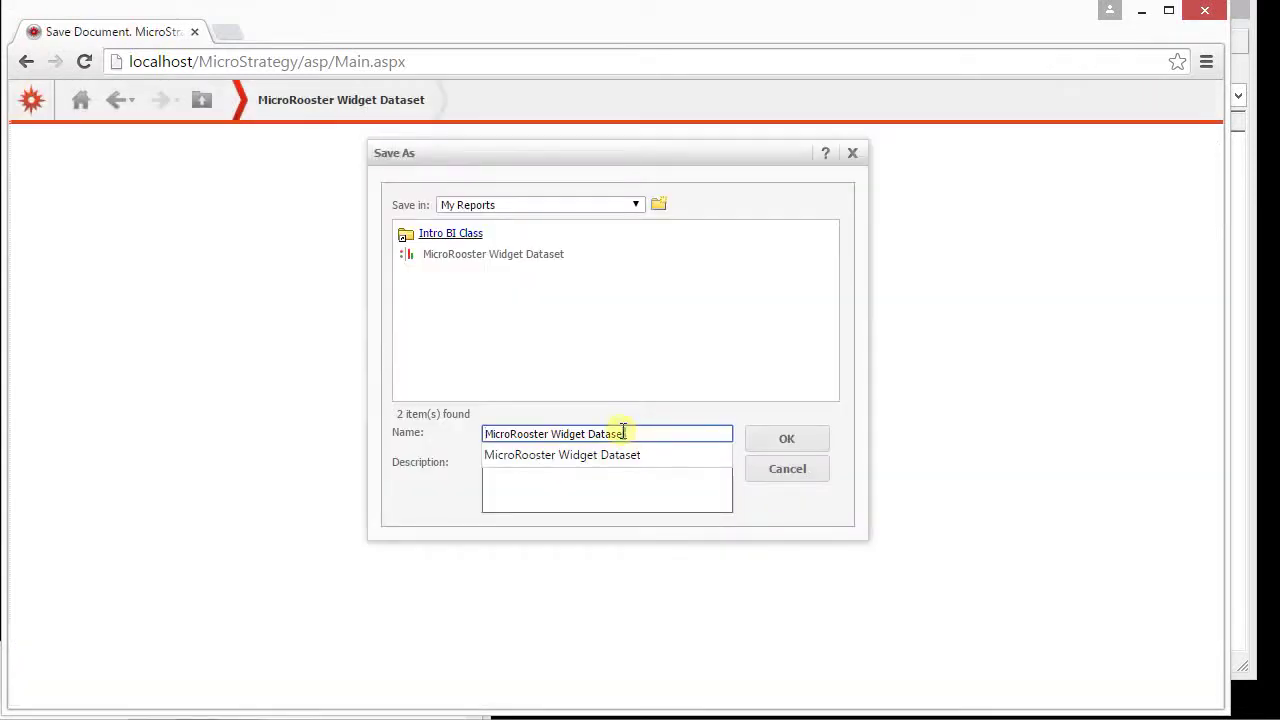
{"action": "left_click_drag", "start_coordinate": [628, 433], "coordinate": [589, 433]}
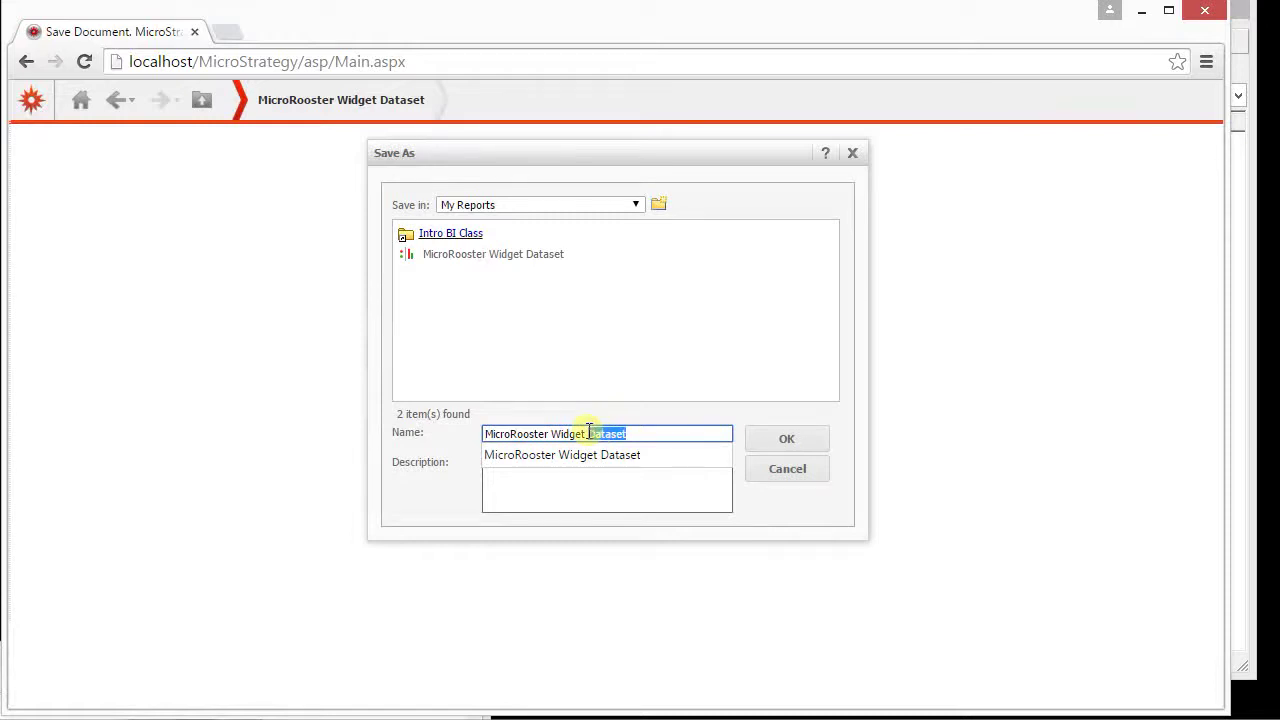
{"action": "type", "text": "2"}
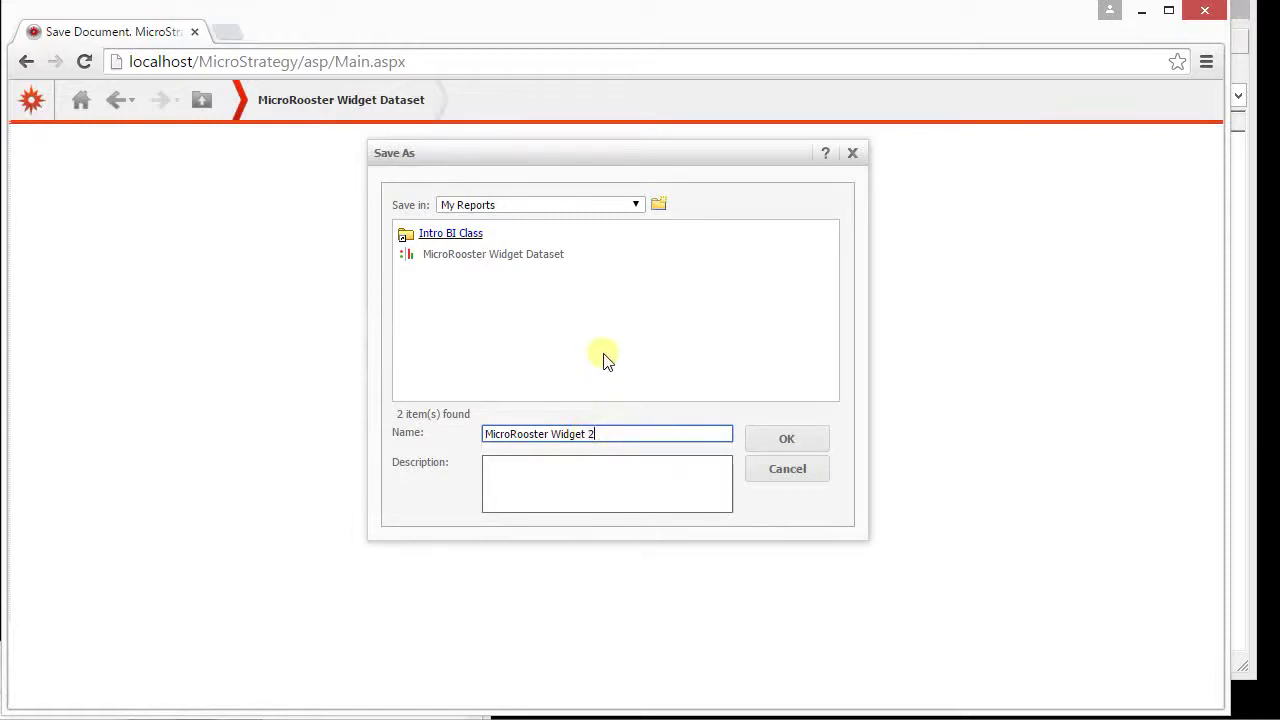
{"action": "left_click", "coordinate": [640, 206]}
{"action": "left_click", "coordinate": [575, 234]}
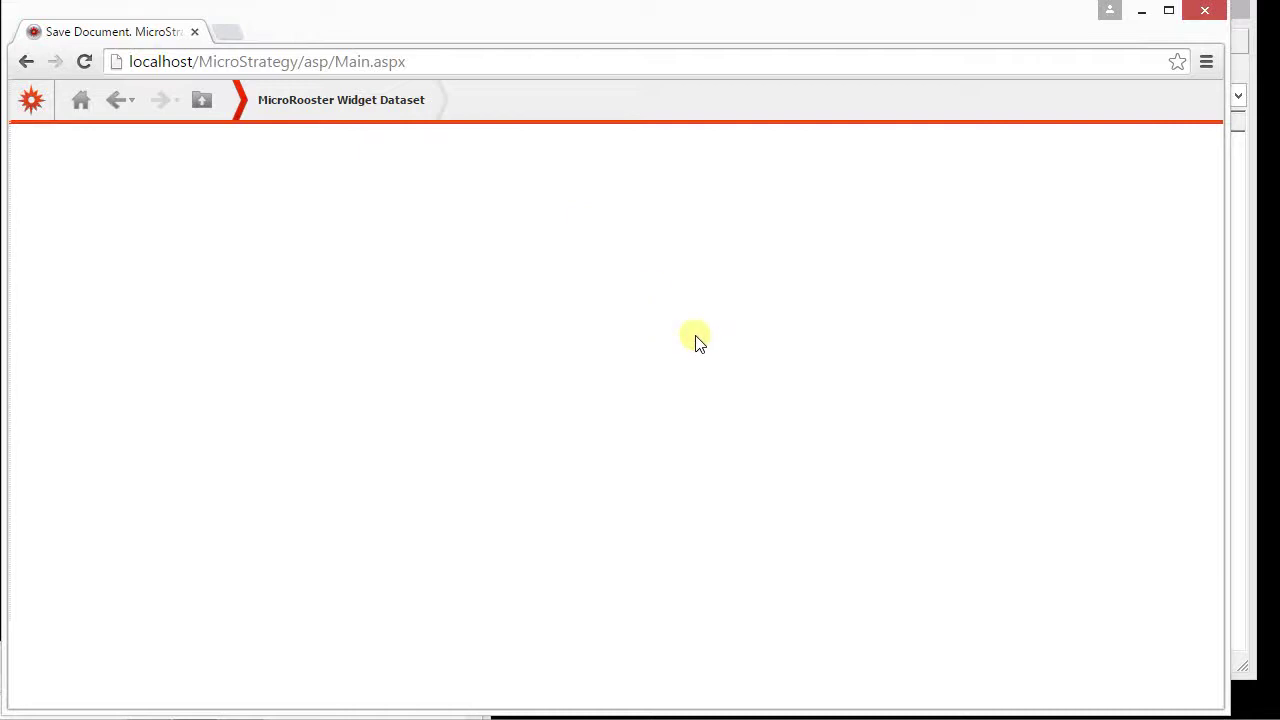
{"action": "left_click", "coordinate": [785, 437]}
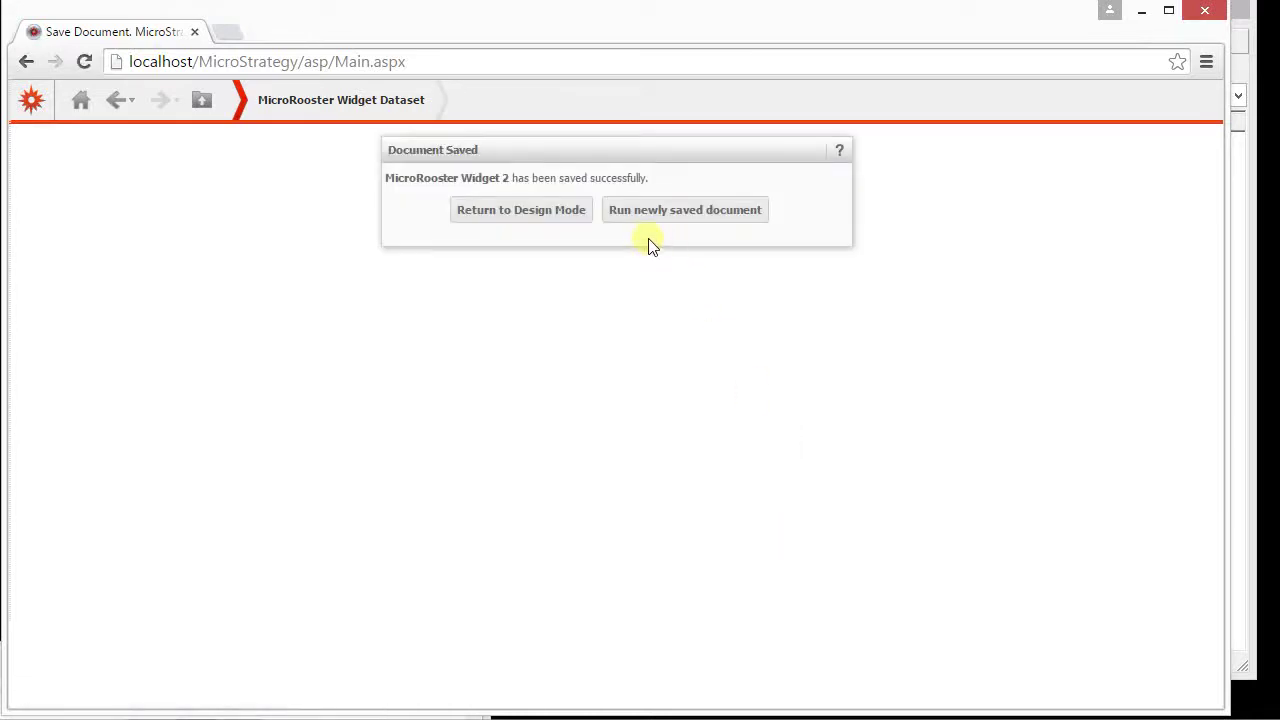
{"action": "left_click", "coordinate": [657, 210]}
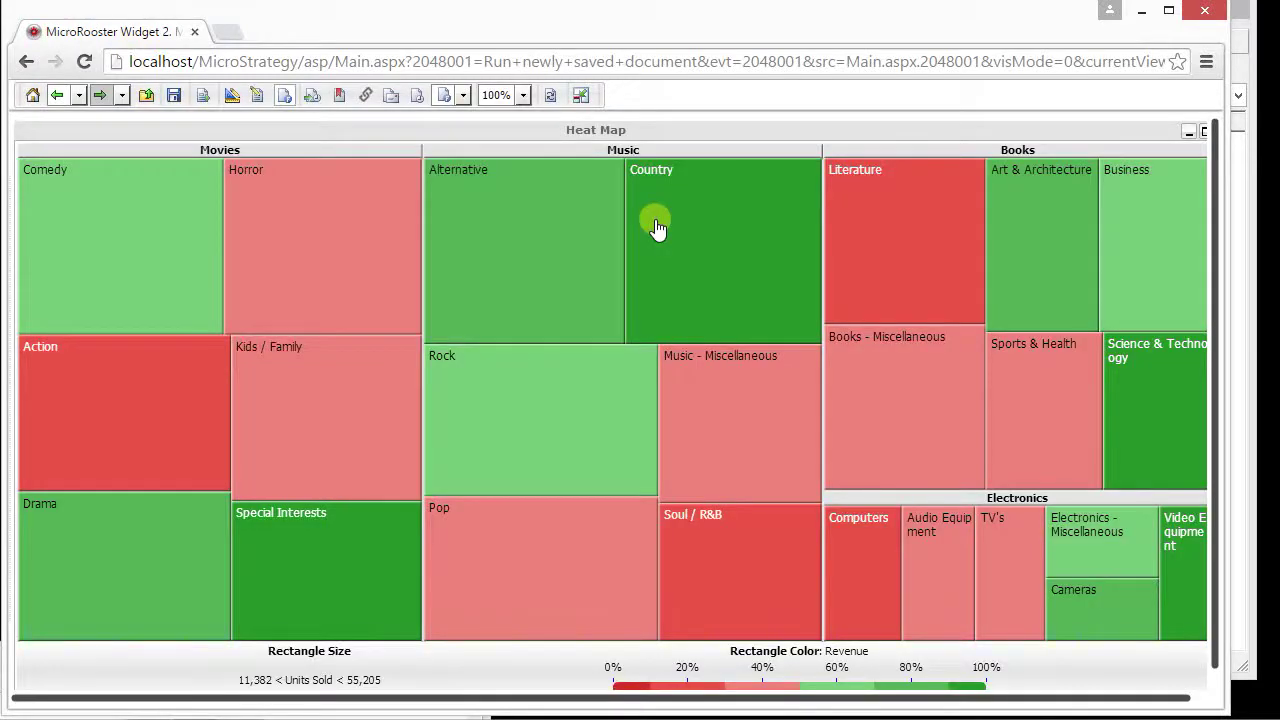
Check the heat map's right-click menu, then return to the MicroStrategy home page
{"action": "right_click", "coordinate": [553, 252]}
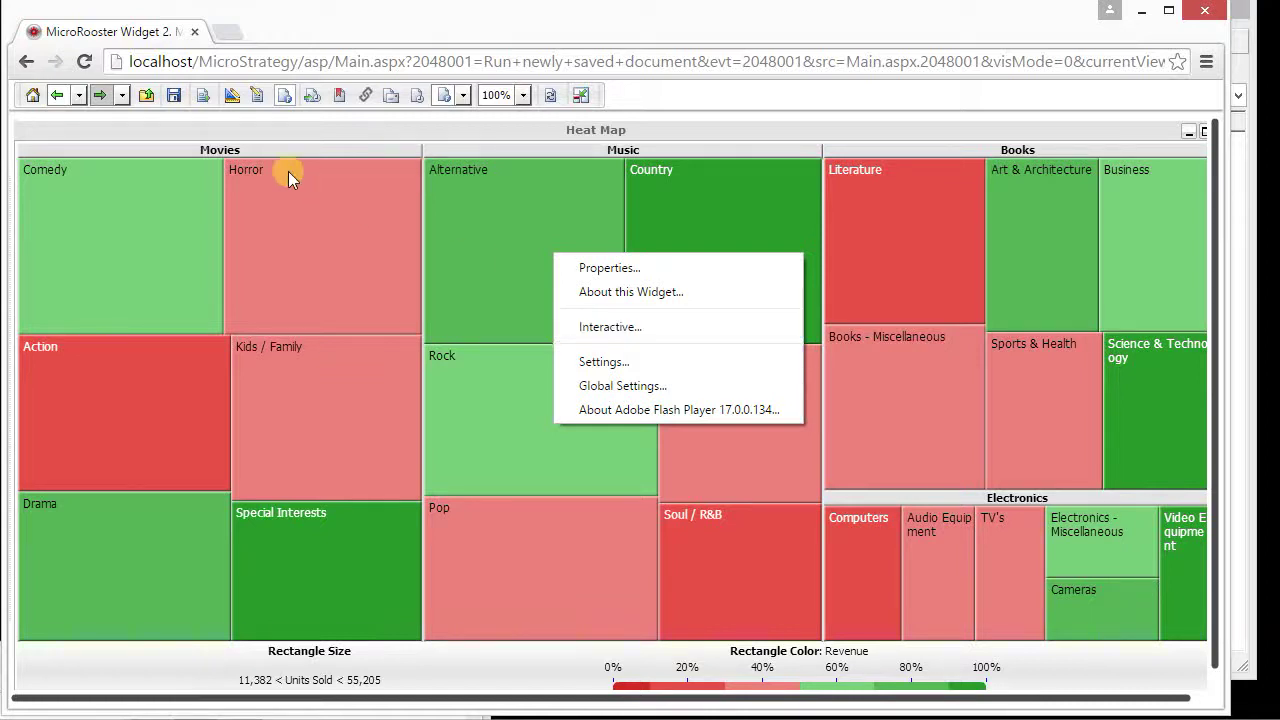
{"action": "left_click", "coordinate": [33, 95]}
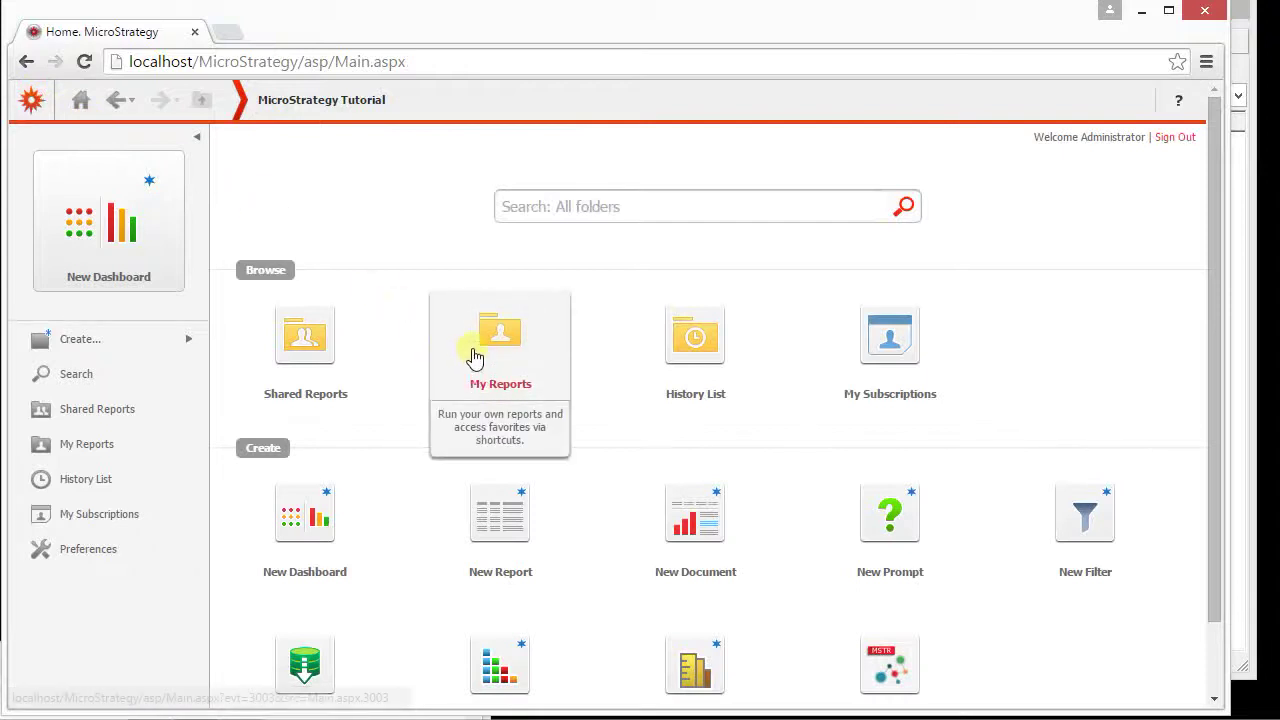
Open the My Reports folder from the MicroStrategy home page
{"action": "left_click", "coordinate": [474, 358]}
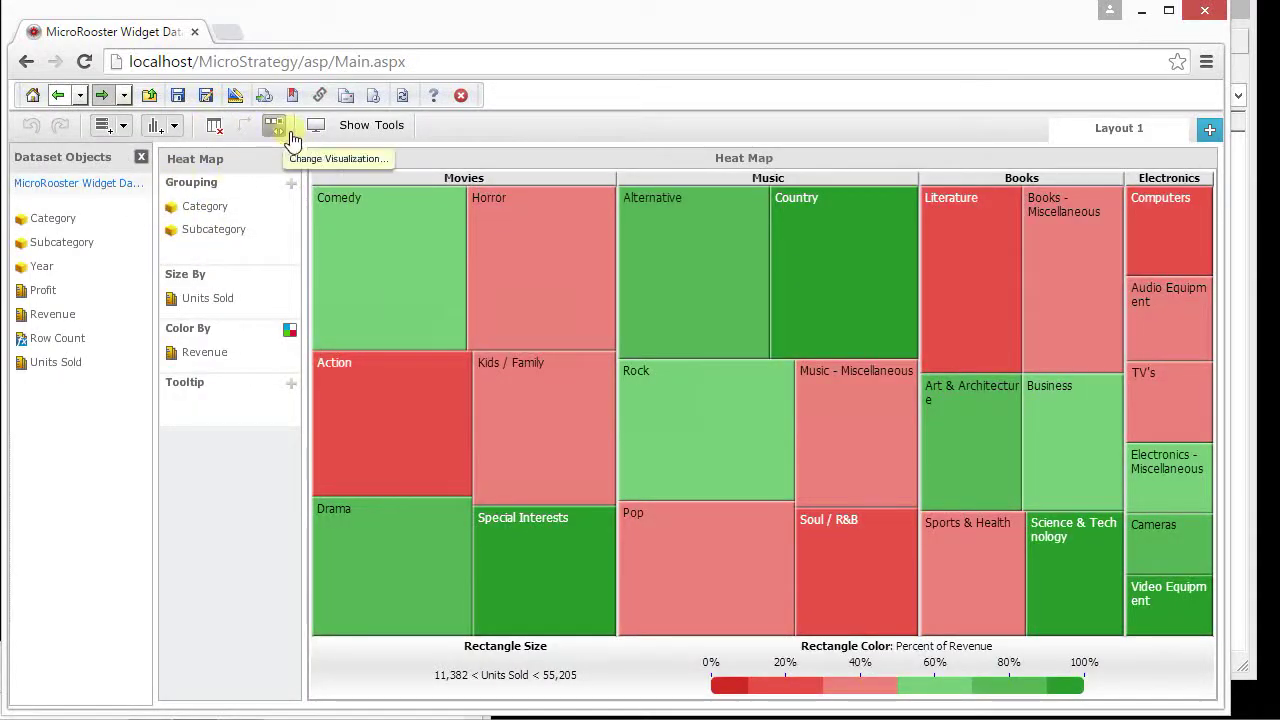
{"action": "mouse_move", "coordinate": [230, 216]}
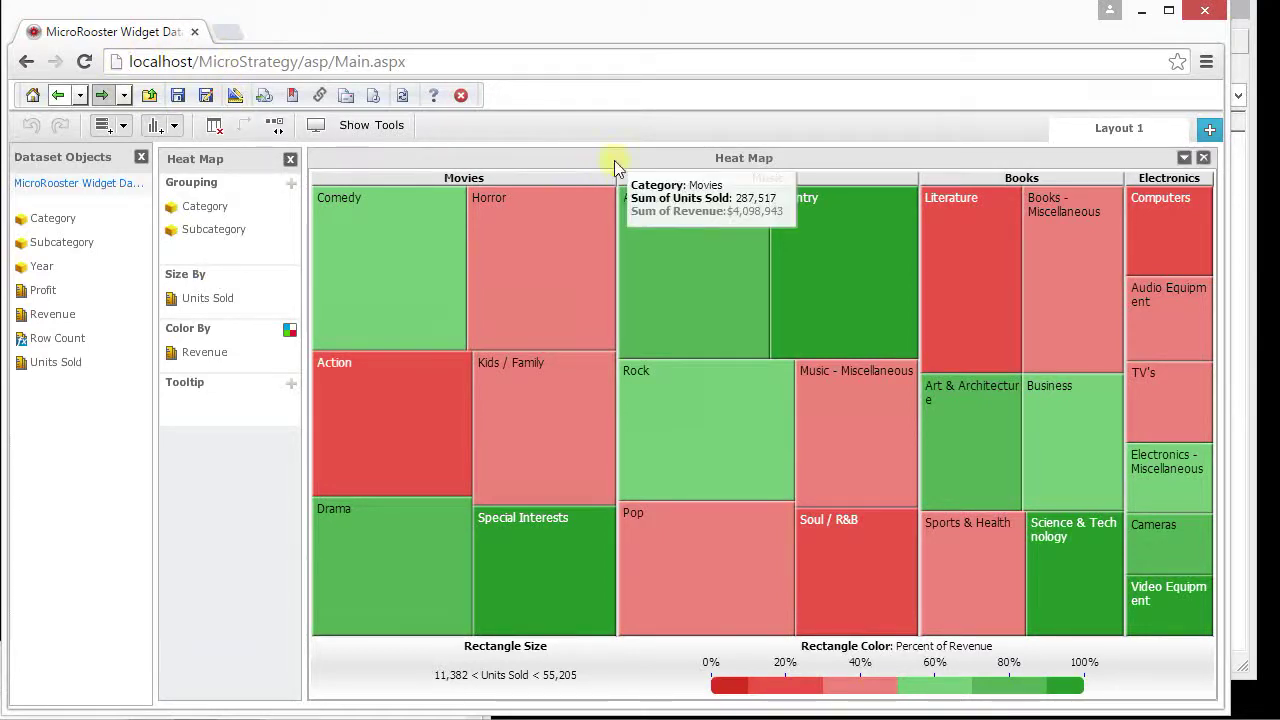
Bring MicroStrategy Developer to the front and show the Public Objects Reports folder contents
{"action": "mouse_move", "coordinate": [1190, 358]}
{"action": "left_click", "coordinate": [1248, 409]}
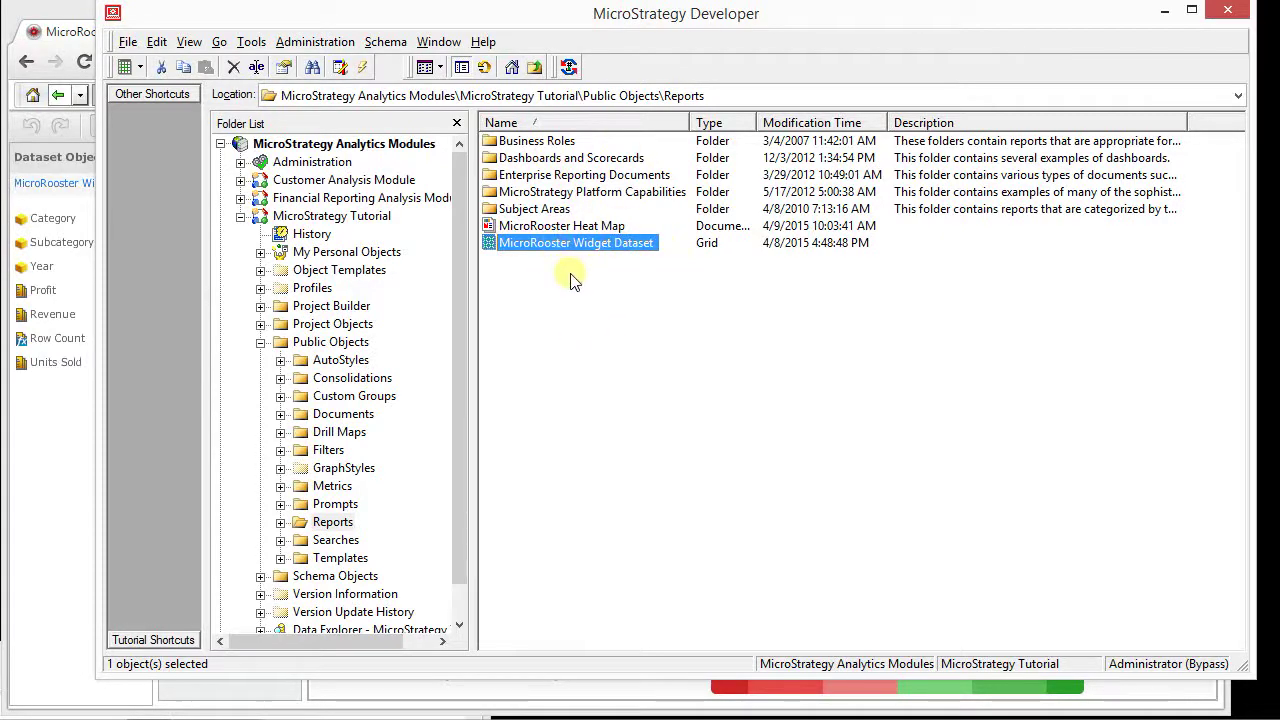
{"action": "left_click", "coordinate": [330, 523]}
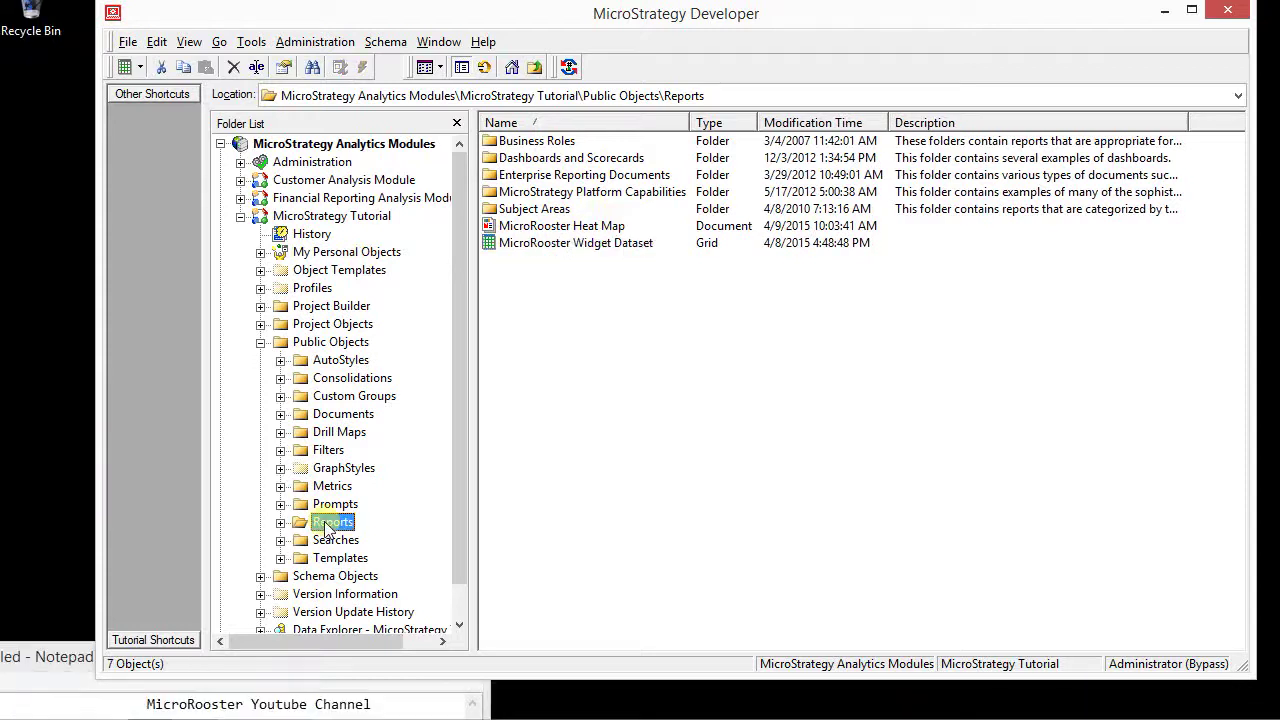